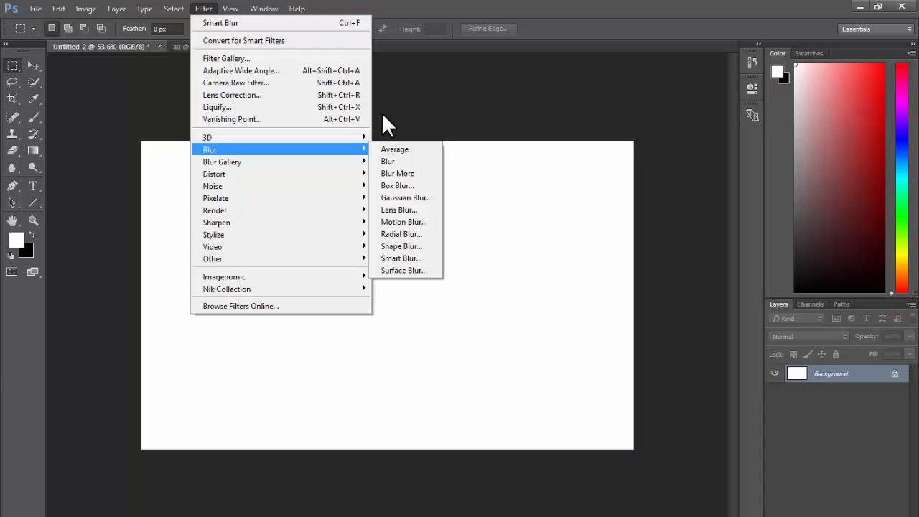
- Make a rectangular selection against the canvas's left edge, about midway down and nearly half the canvas wide
click(462, 112)
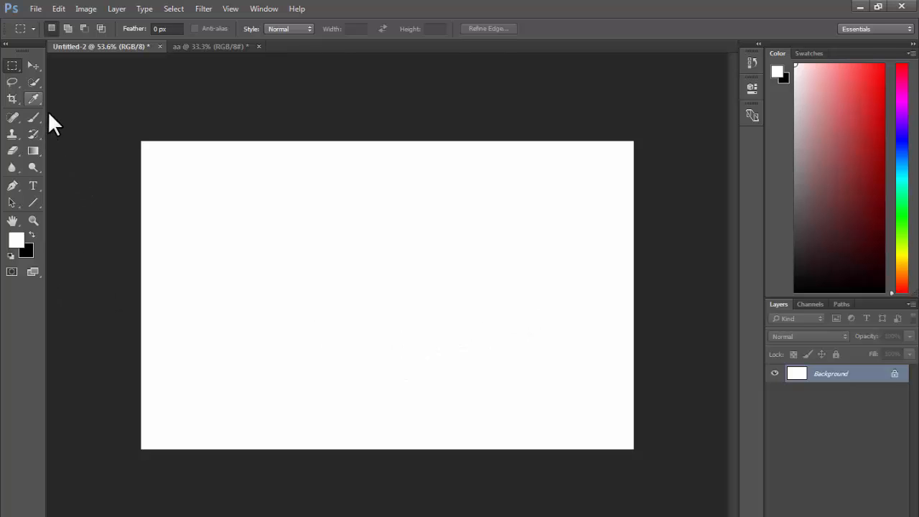
drag(142, 202, 371, 320)
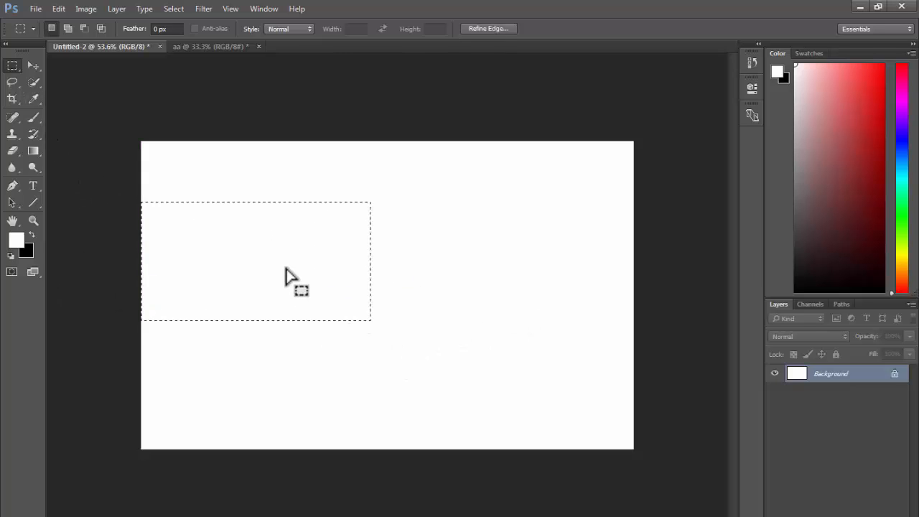
drag(286, 269, 285, 293)
- Fill the selected rectangle with the color ff0000 and deselect it
key(shift+F5)
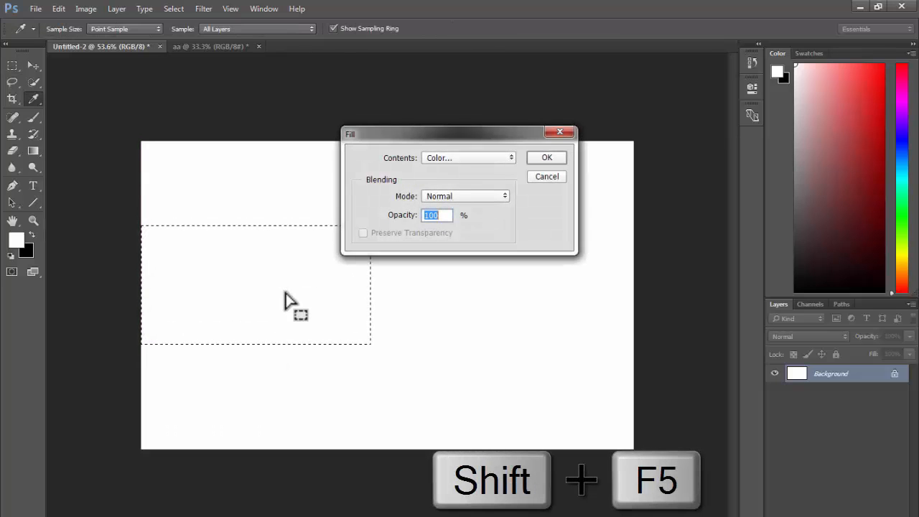
click(451, 156)
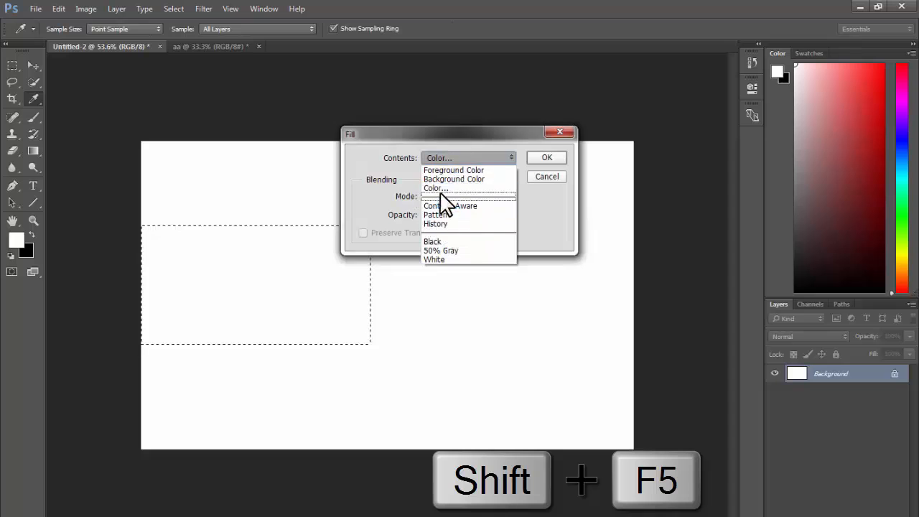
click(439, 185)
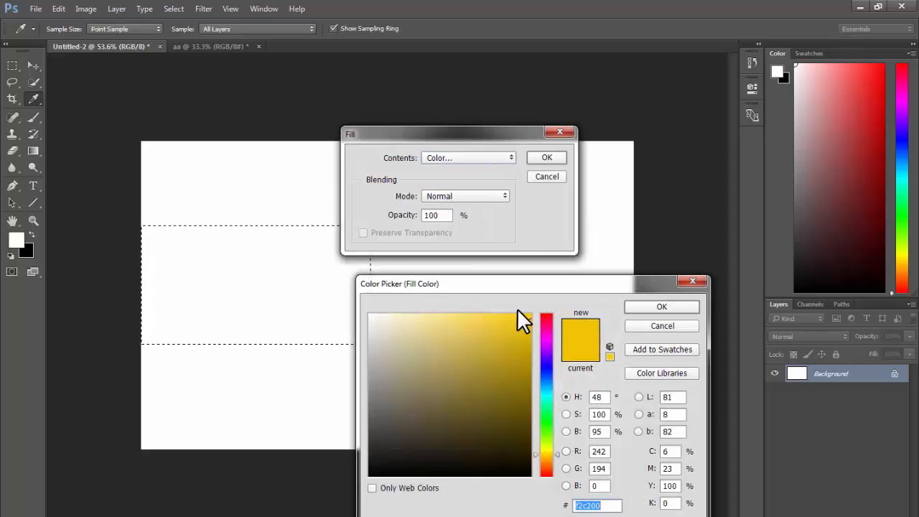
text(ff0000)
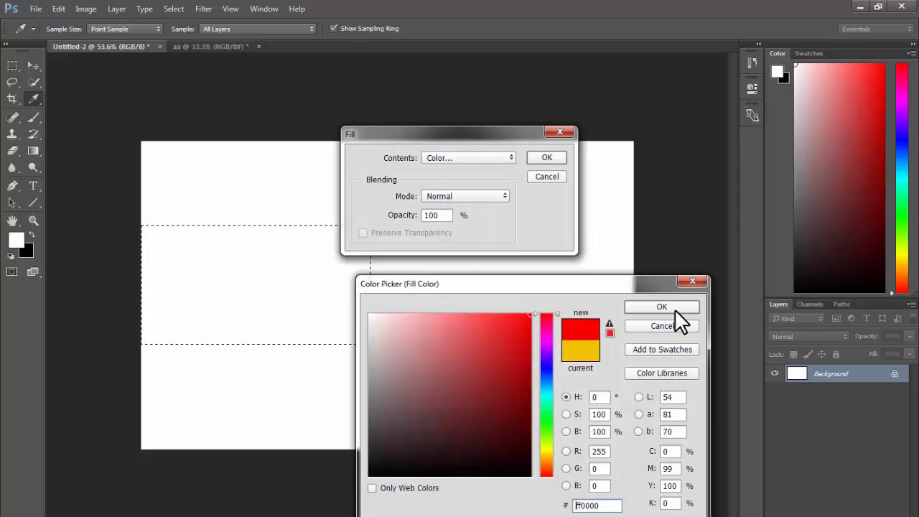
click(675, 309)
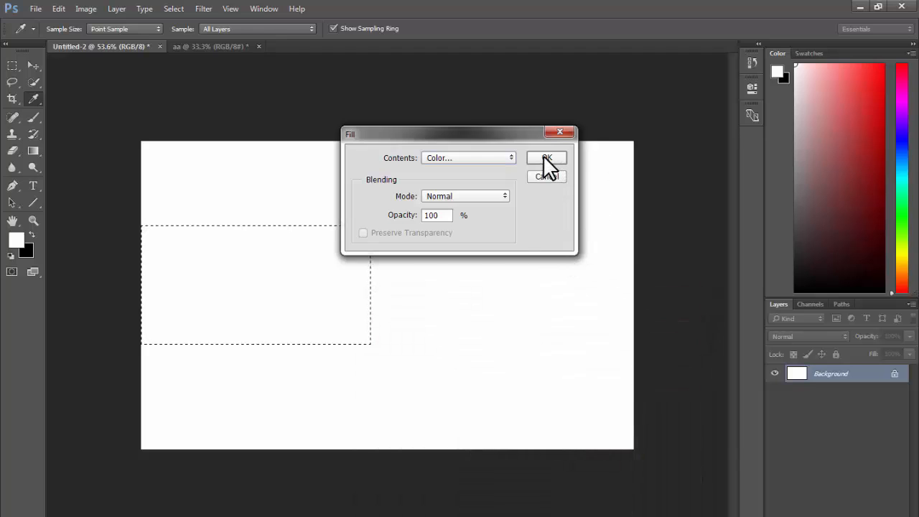
click(546, 158)
key(ctrl+d)
scroll(319, 287, up, 3)
scroll(319, 287, down, 1)
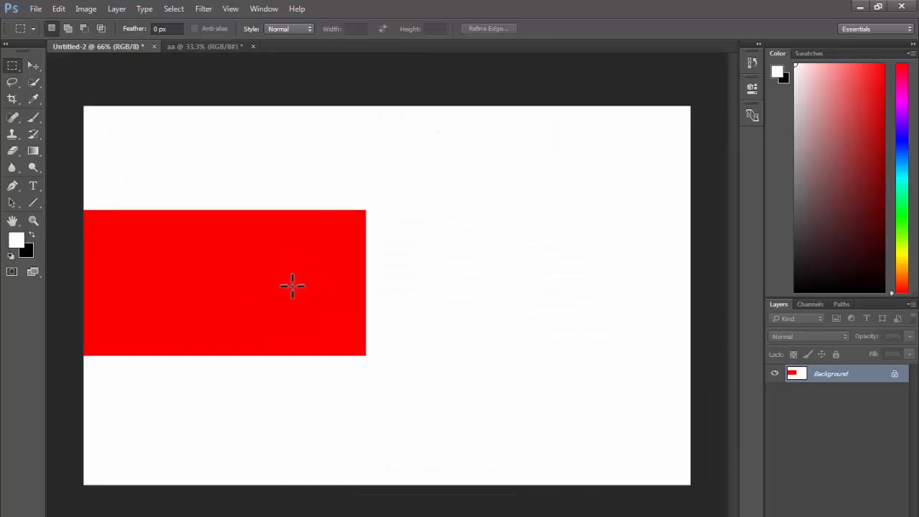
- Try the Average blur on the whole canvas and undo it
click(206, 9)
mouse_move(227, 147)
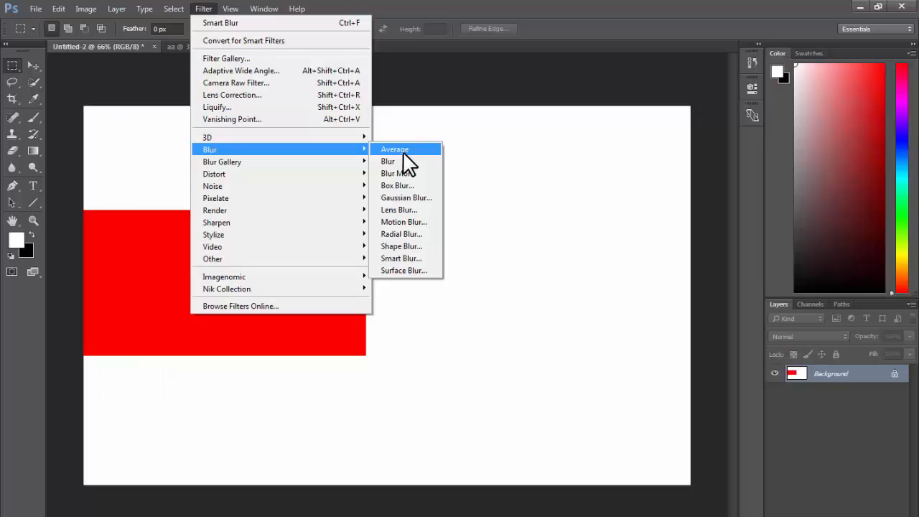
click(403, 152)
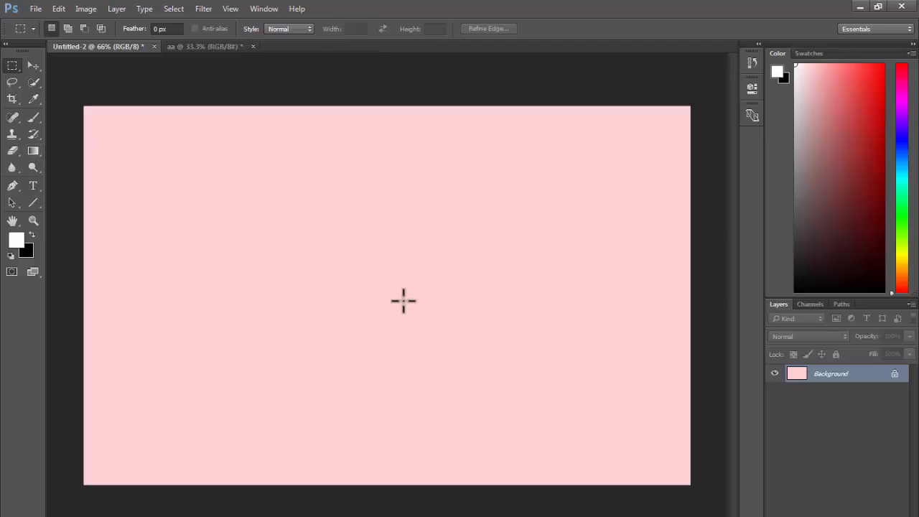
key(ctrl+z)
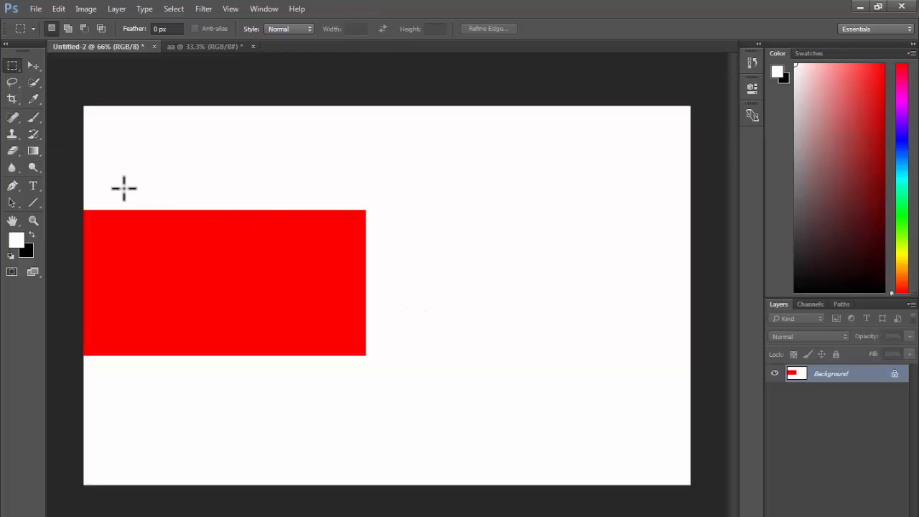
- Select the area around the red rectangle, scale it proportionally to about 161% from its center, and deselect
drag(84, 190, 385, 392)
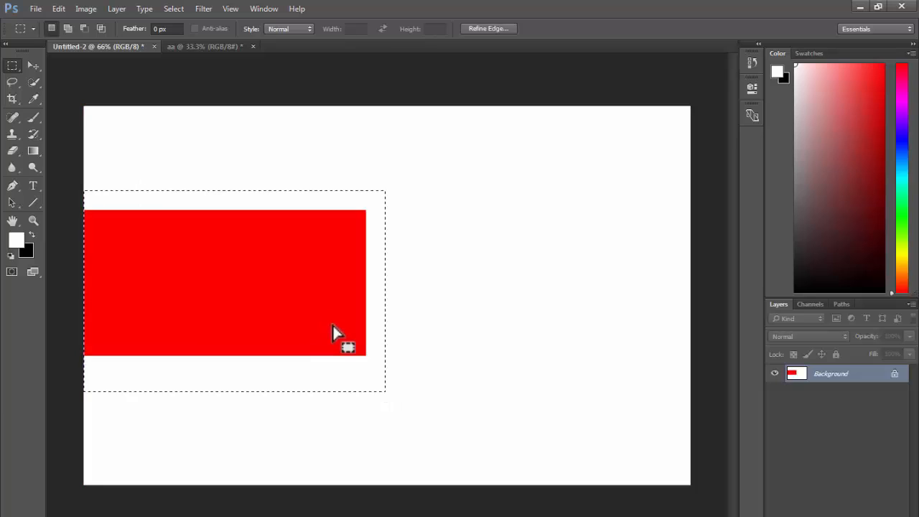
key(ctrl+t)
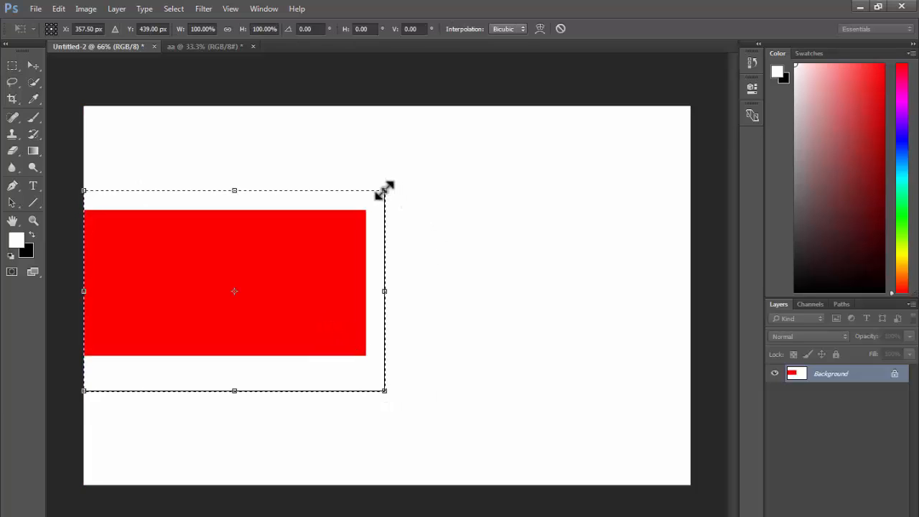
drag(385, 189, 503, 176)
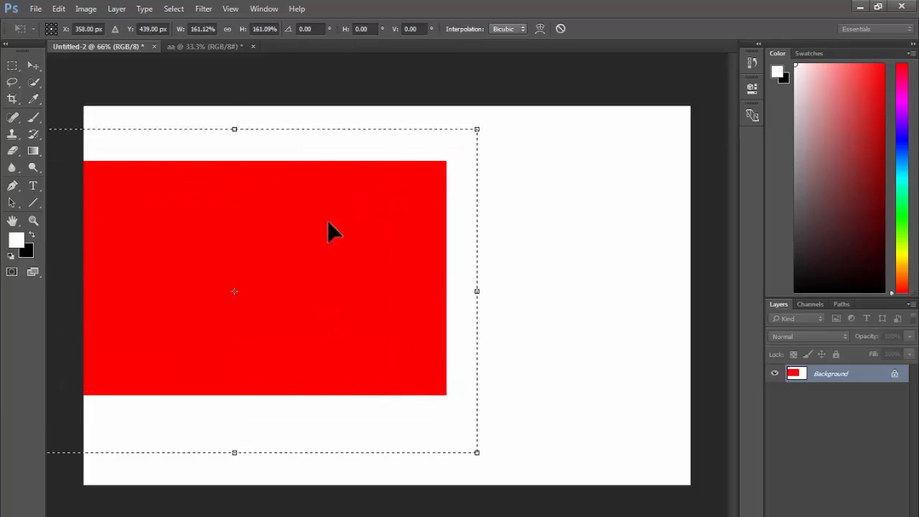
key(Return)
key(ctrl+d)
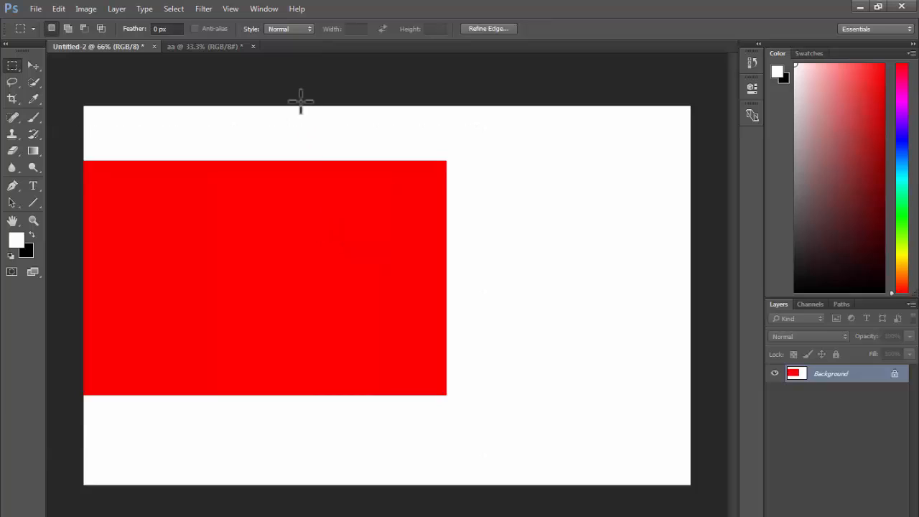
- Try the Average blur again with the enlarged red rectangle on the canvas and undo it
click(204, 9)
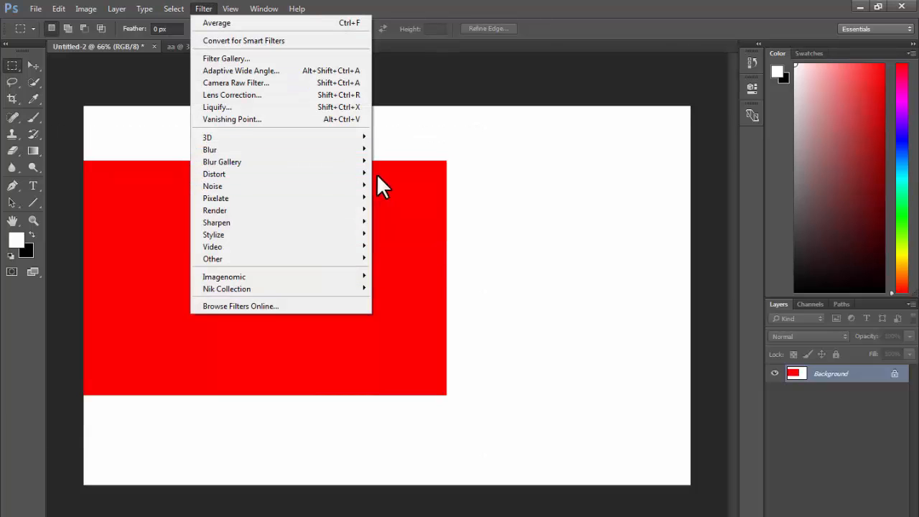
mouse_move(344, 150)
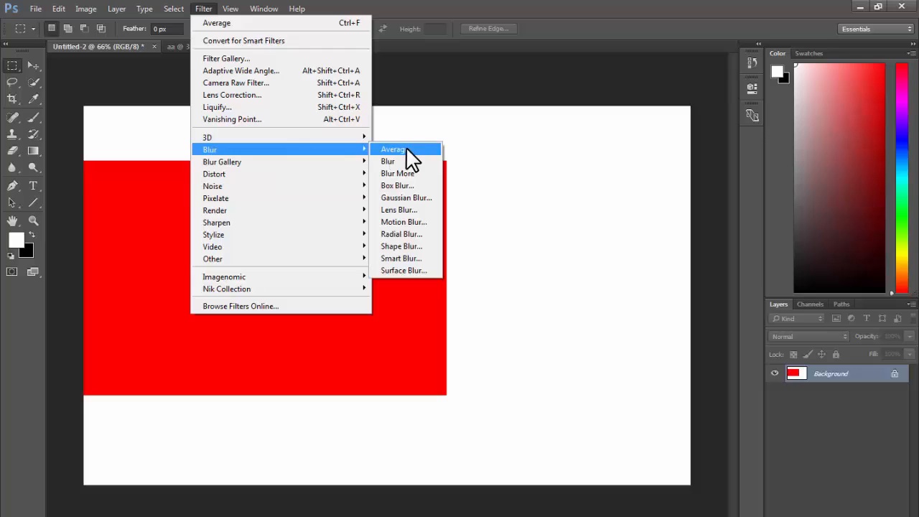
click(405, 149)
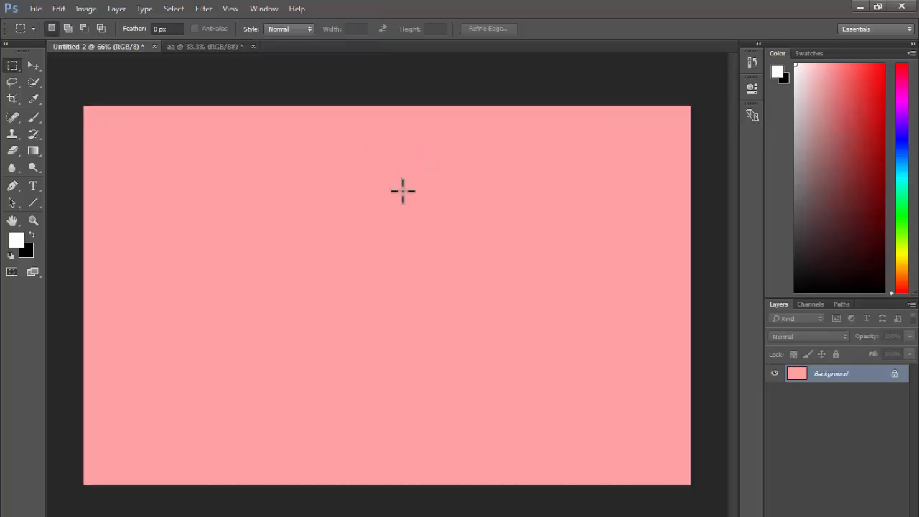
key(ctrl+z)
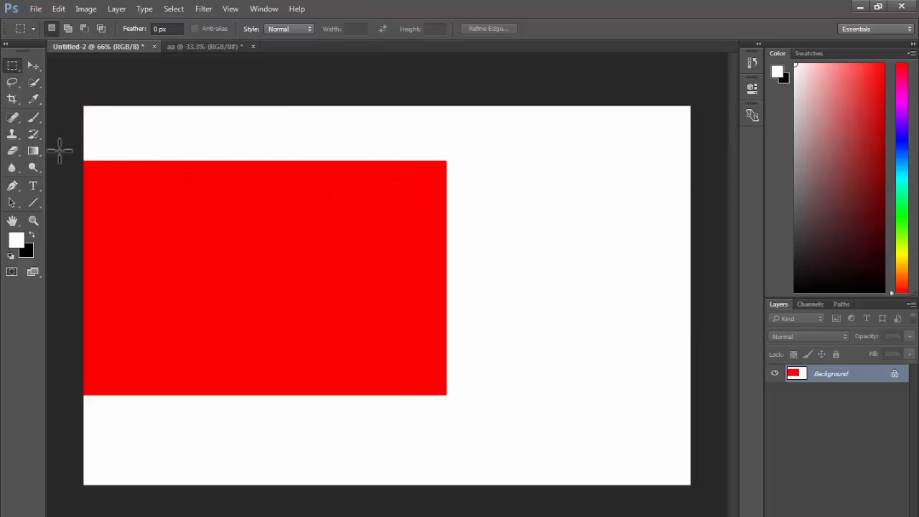
- Select the red rectangle, enlarge and shift it so it covers most of the canvas, and deselect
drag(59, 150, 486, 427)
key(ctrl+t)
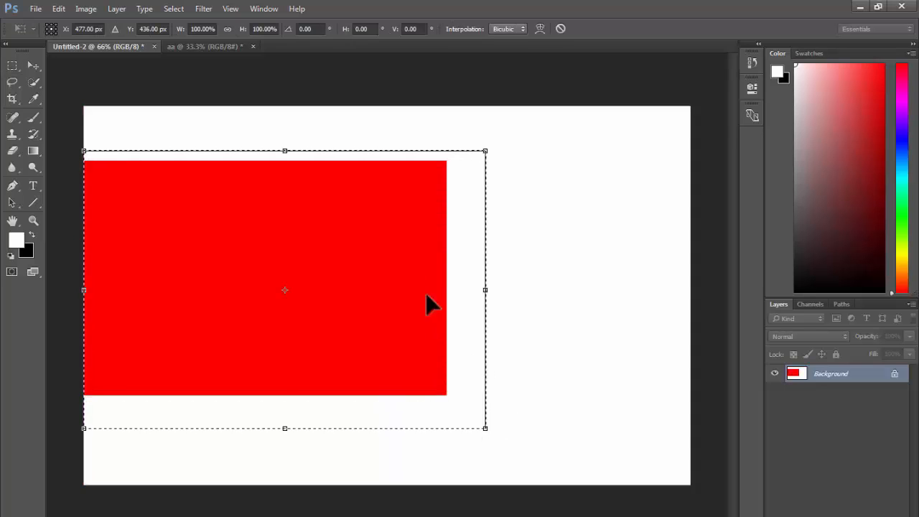
drag(488, 147, 592, 103)
drag(407, 192, 473, 208)
key(Return)
key(ctrl+d)
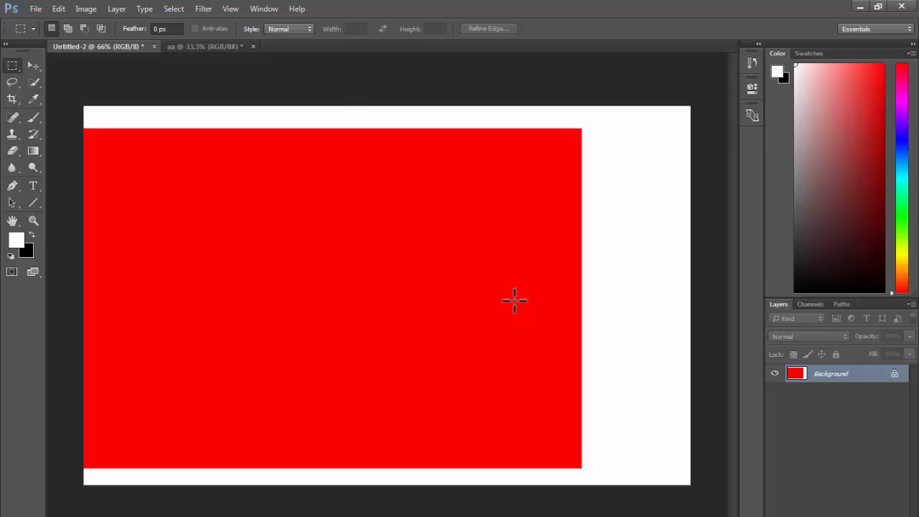
- Apply the Average blur to the canvas that is now mostly red
click(205, 9)
mouse_move(321, 149)
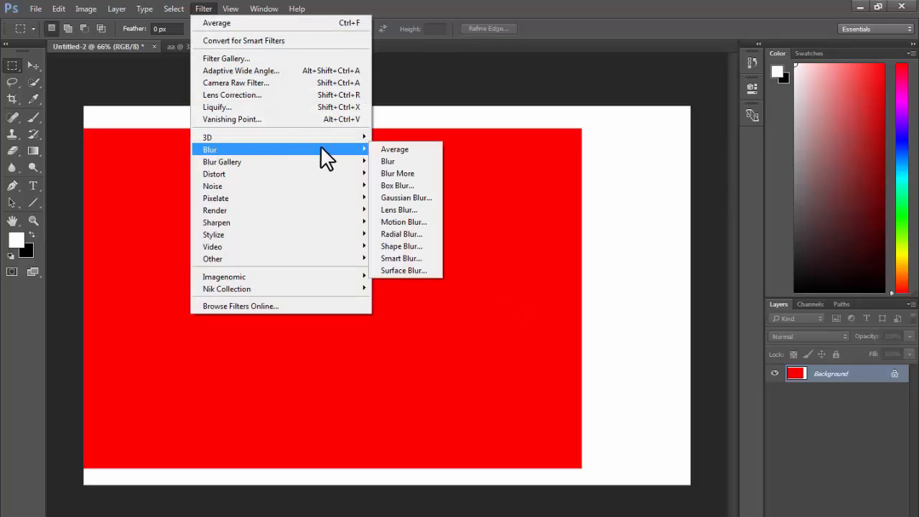
click(398, 149)
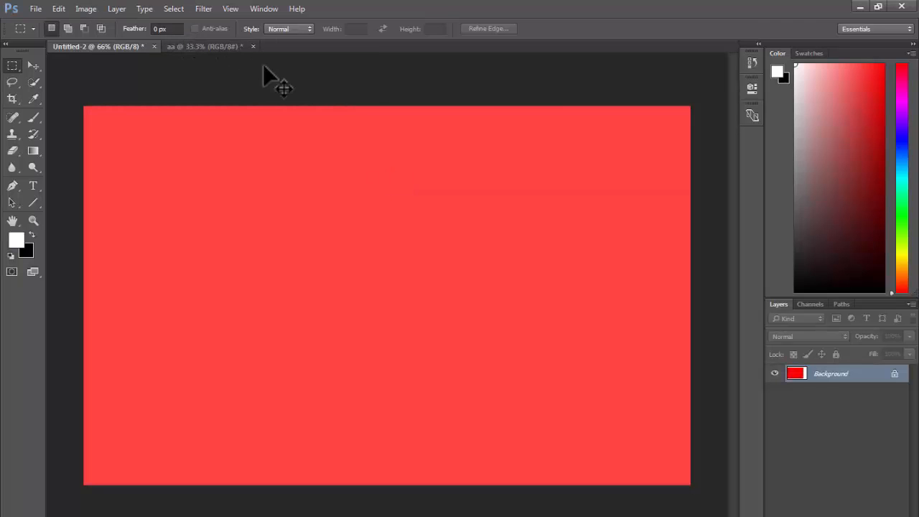
- Undo the Average blur and the last enlargement of the red rectangle
key(ctrl+alt+z)
key(ctrl+alt+z)
key(ctrl+alt+z)
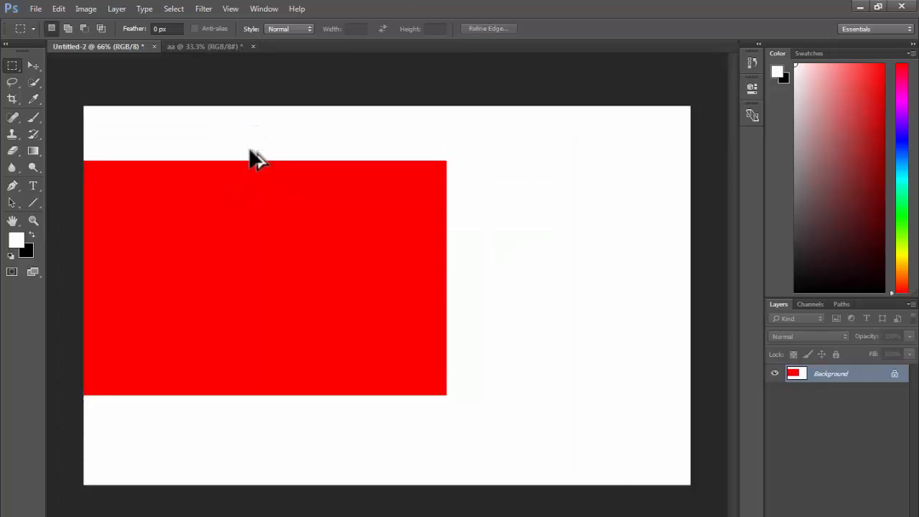
click(204, 8)
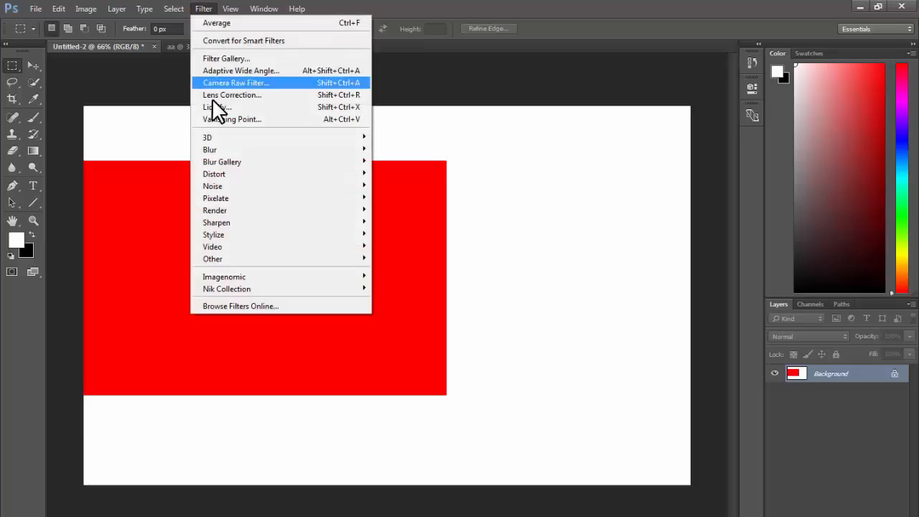
mouse_move(361, 153)
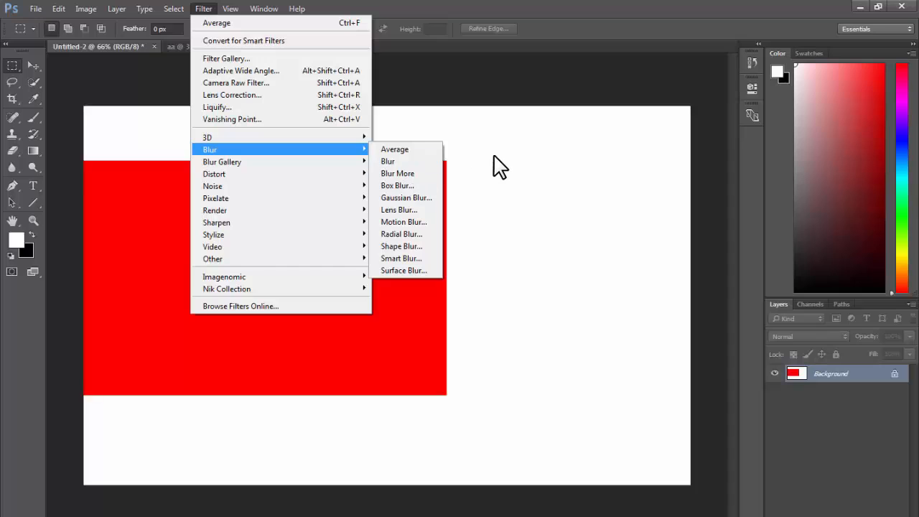
click(494, 156)
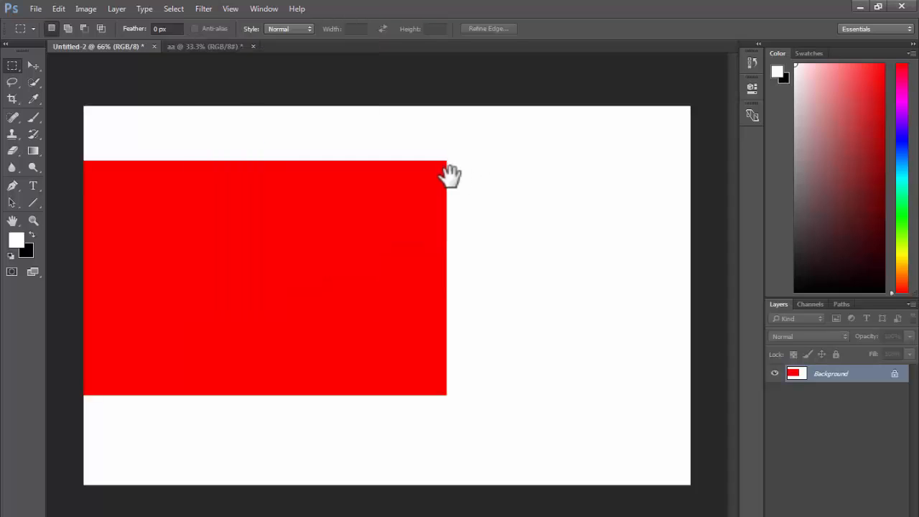
- Examine the edge pixels at the red rectangle's upper-right corner at 3200% zoom
drag(391, 219, 391, 220)
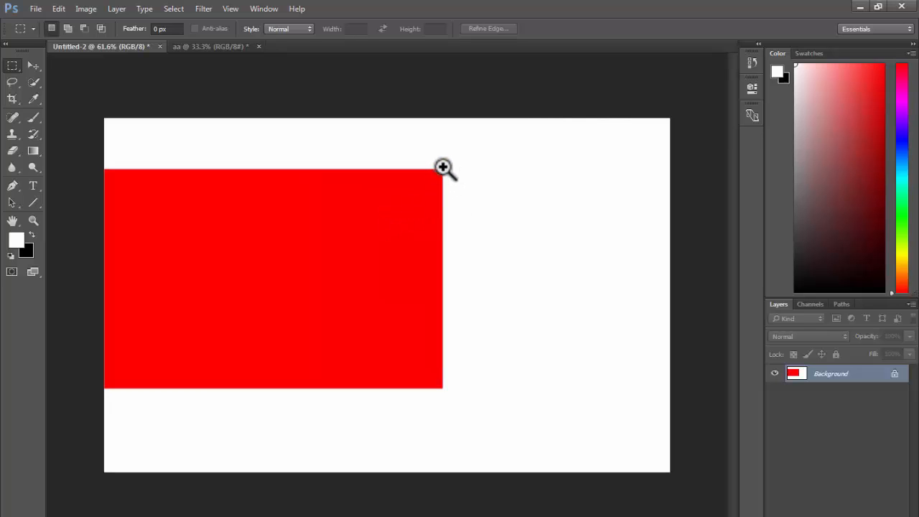
drag(451, 177, 474, 220)
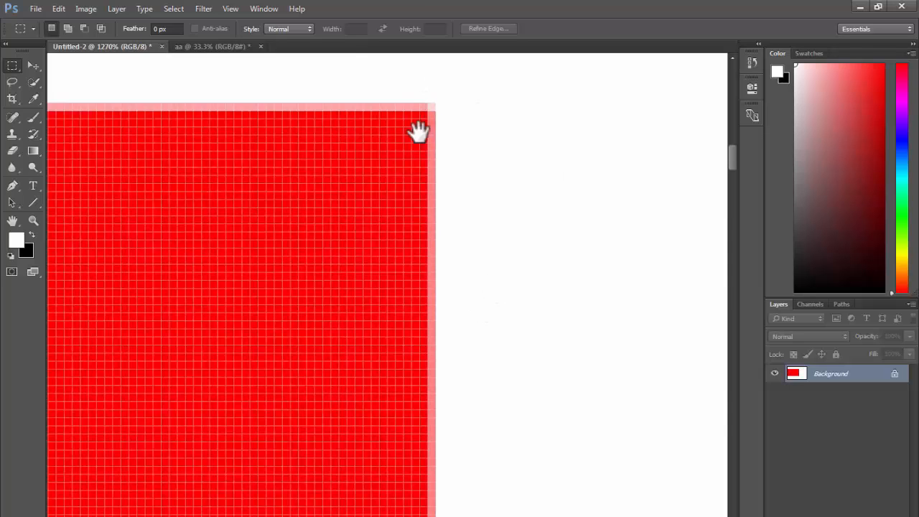
drag(435, 120, 493, 170)
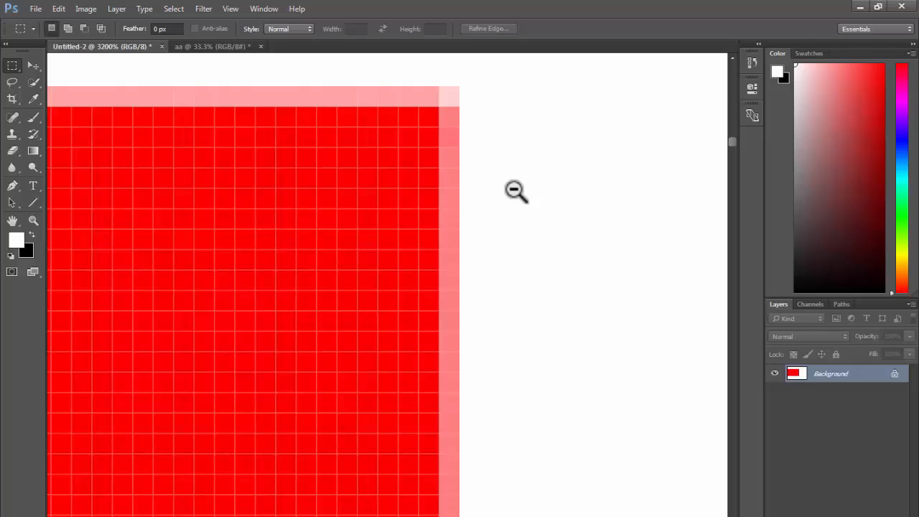
- Turn the pixel grid display off and back on
click(257, 9)
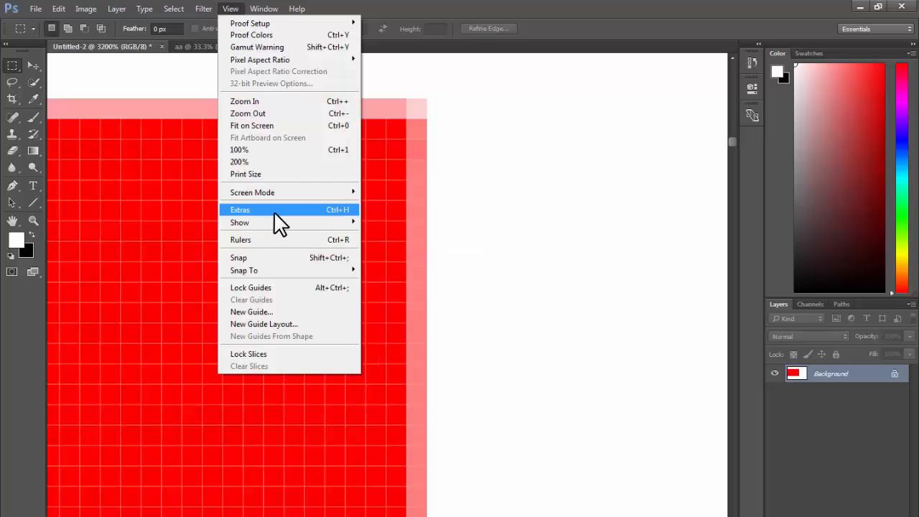
mouse_move(264, 221)
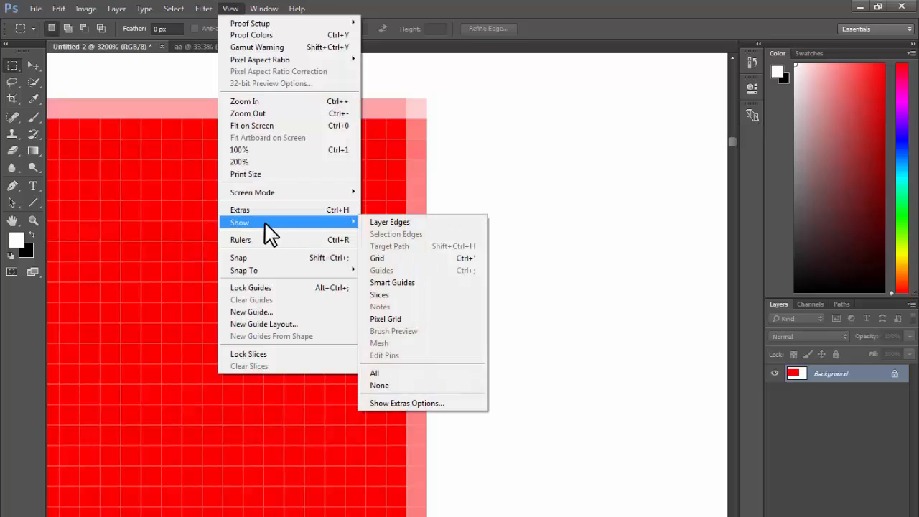
click(397, 324)
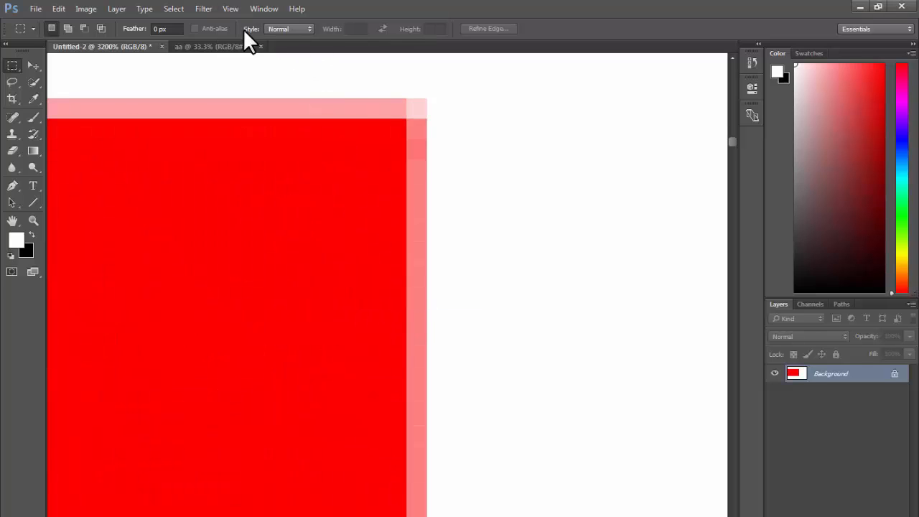
click(204, 9)
mouse_move(230, 9)
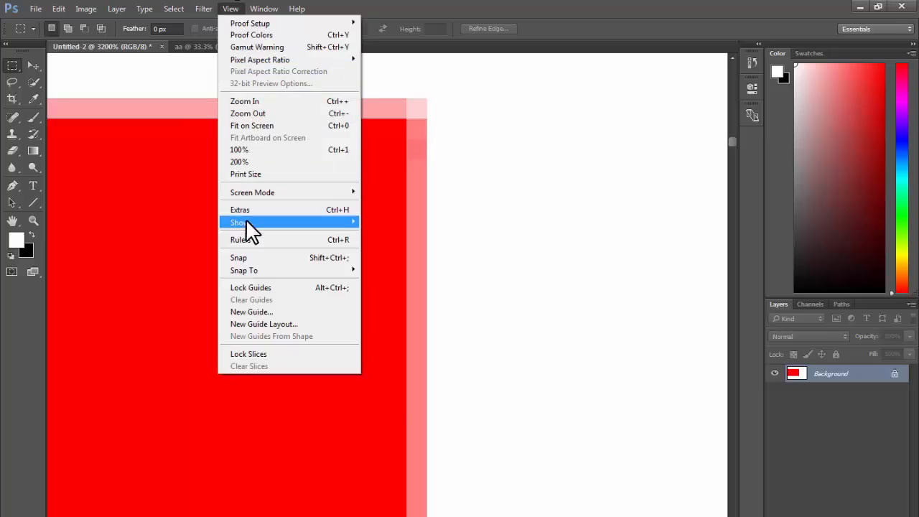
click(388, 317)
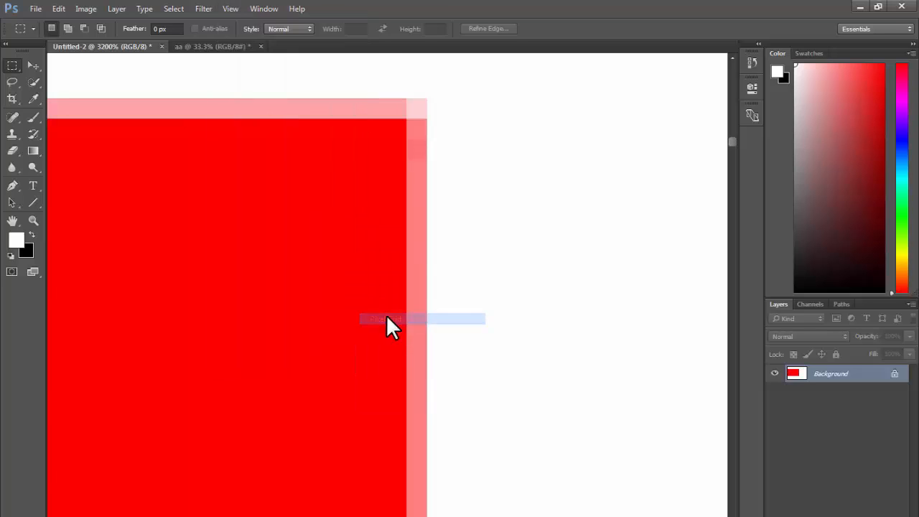
click(207, 9)
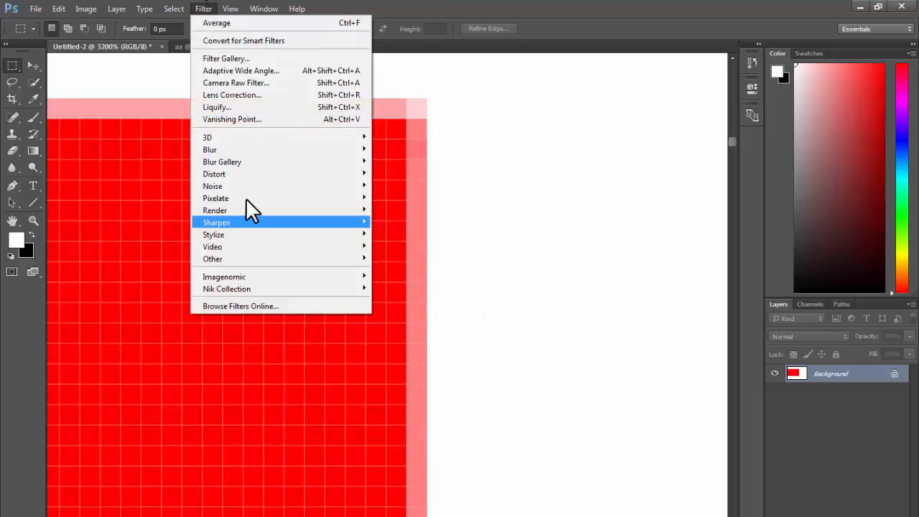
mouse_move(243, 7)
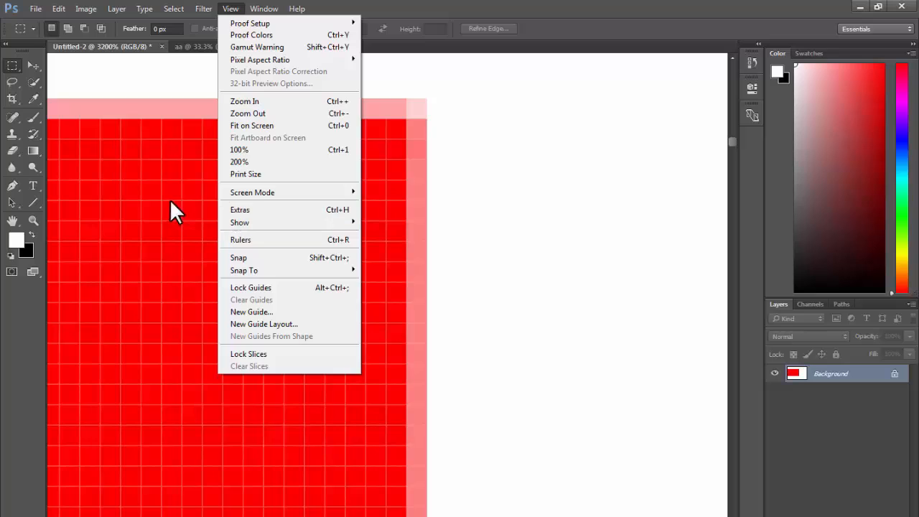
click(204, 224)
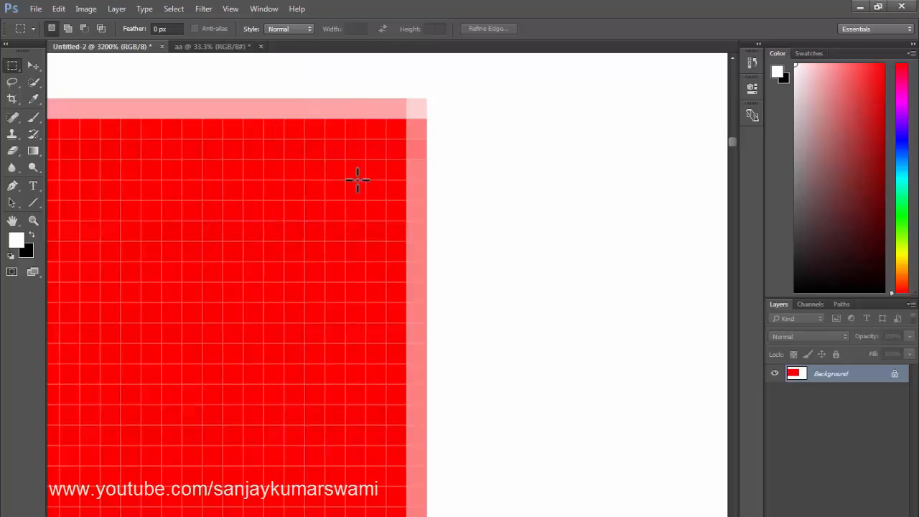
drag(373, 184, 340, 223)
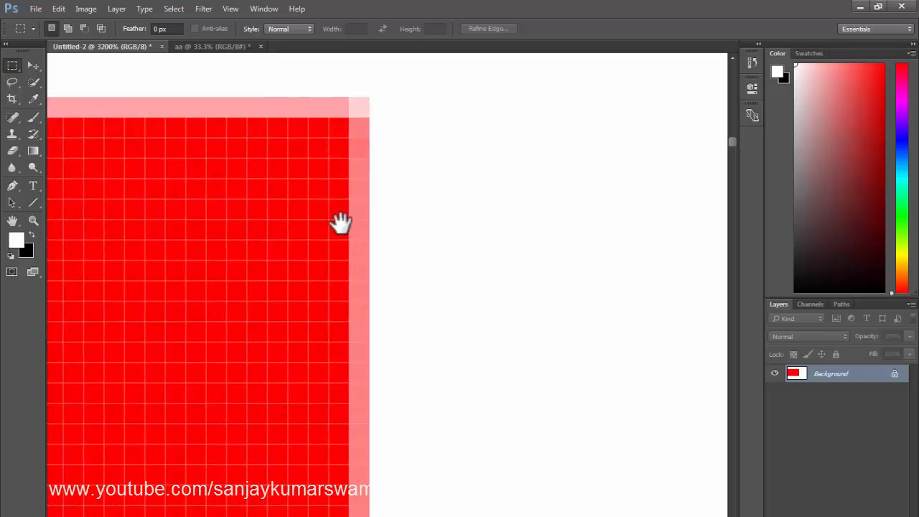
click(205, 10)
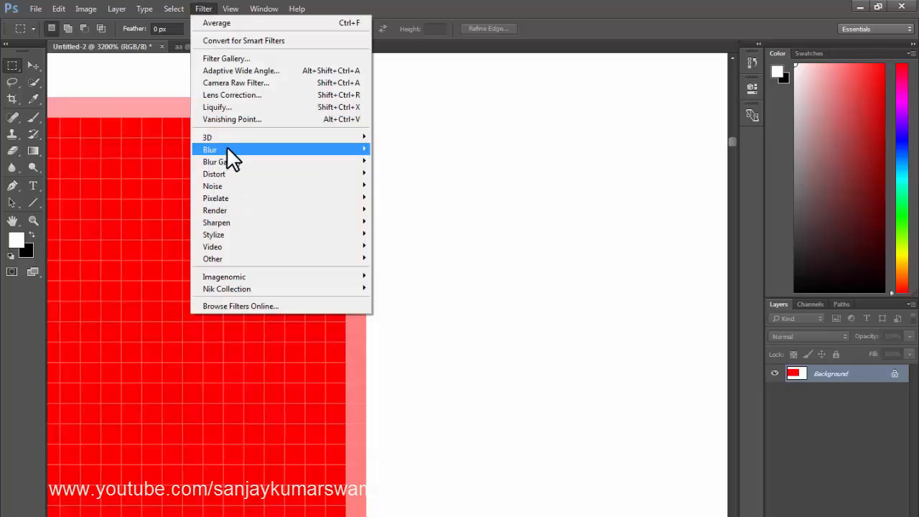
mouse_move(228, 151)
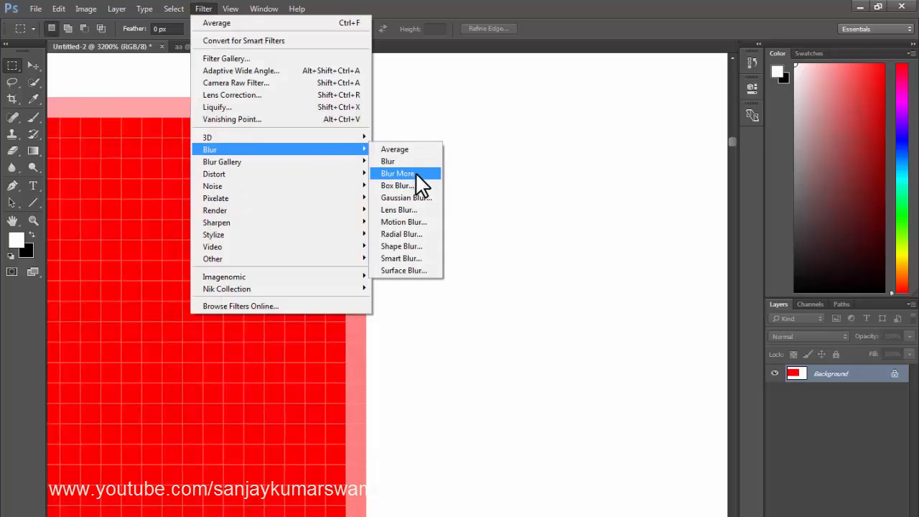
click(145, 163)
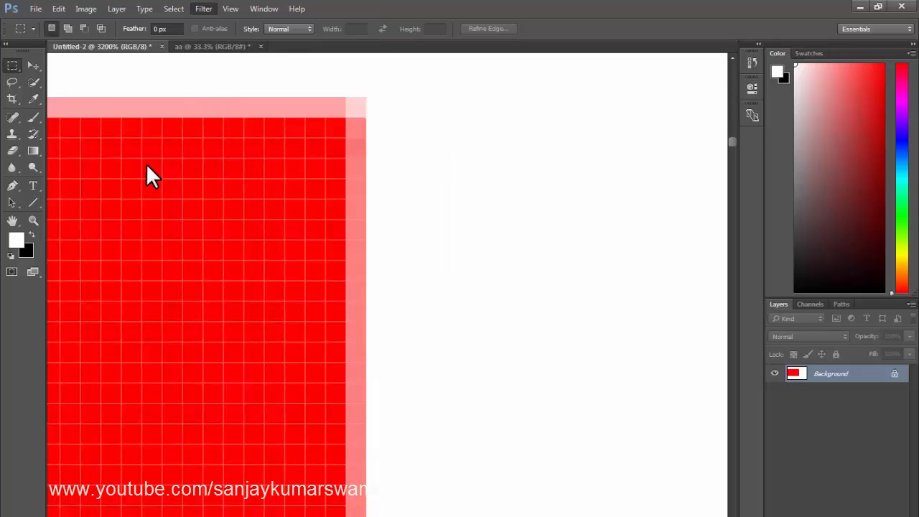
- Select an area slightly larger than the red rectangle, fill it with red ff0000 at 100% opacity, and clear the selection
drag(444, 218, 127, 226)
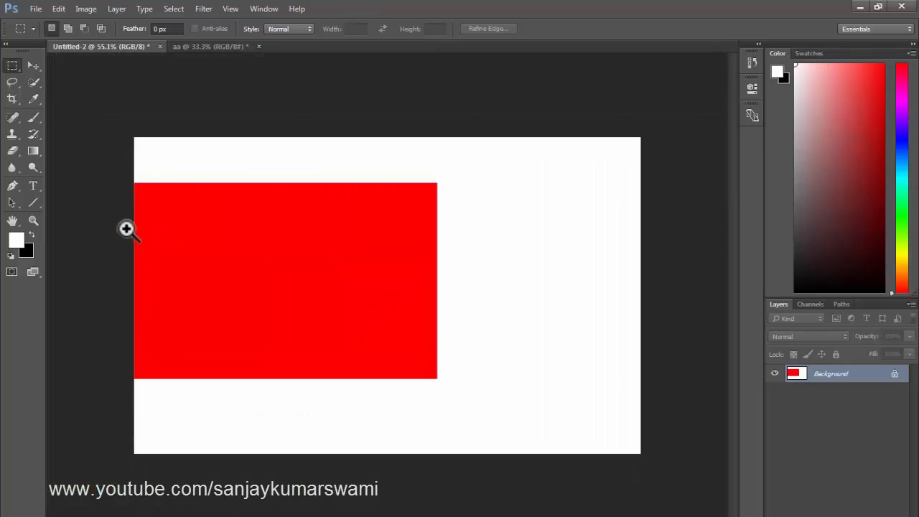
drag(123, 178, 451, 387)
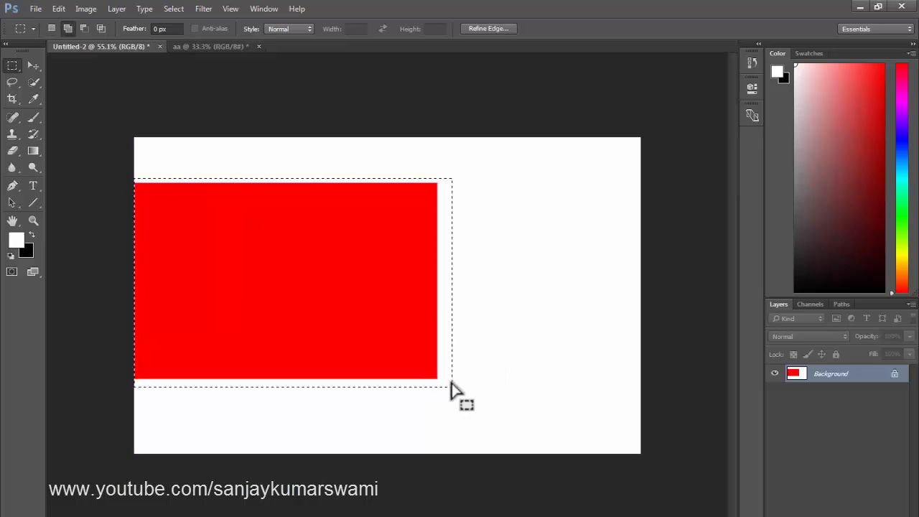
key(shift+F5)
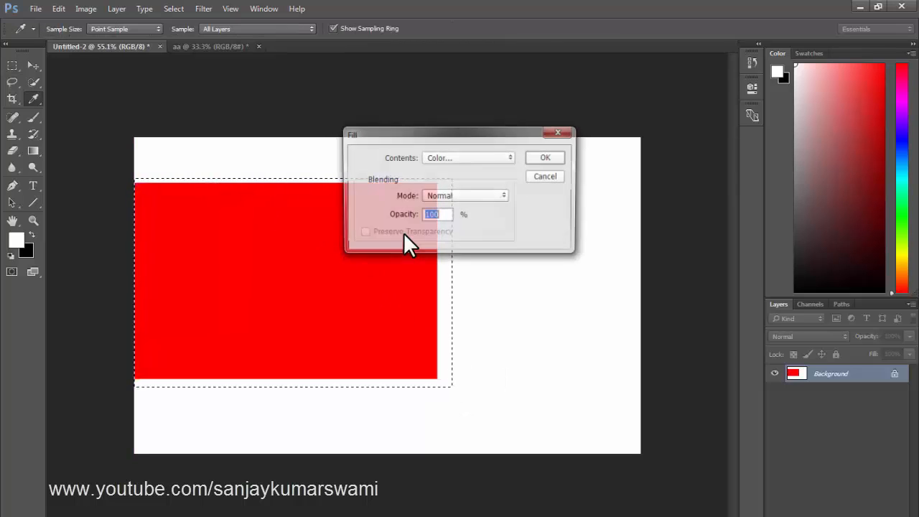
click(486, 158)
click(440, 186)
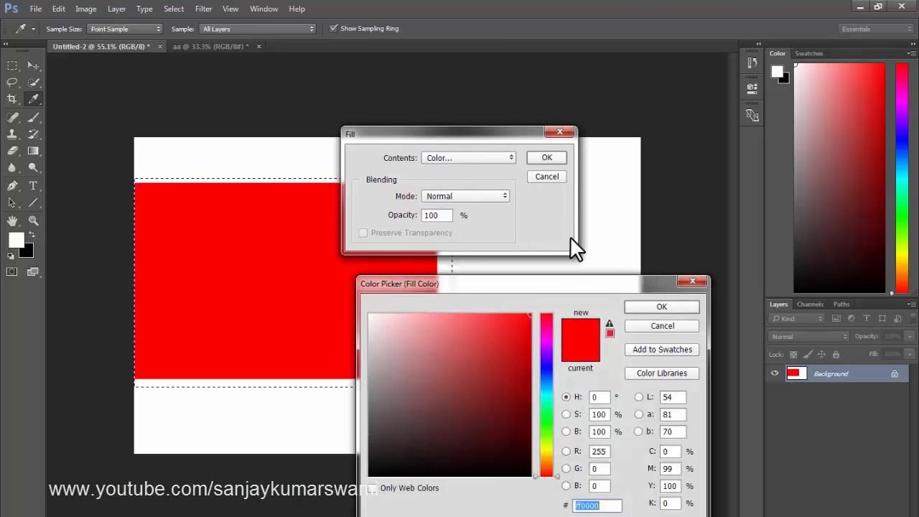
click(670, 307)
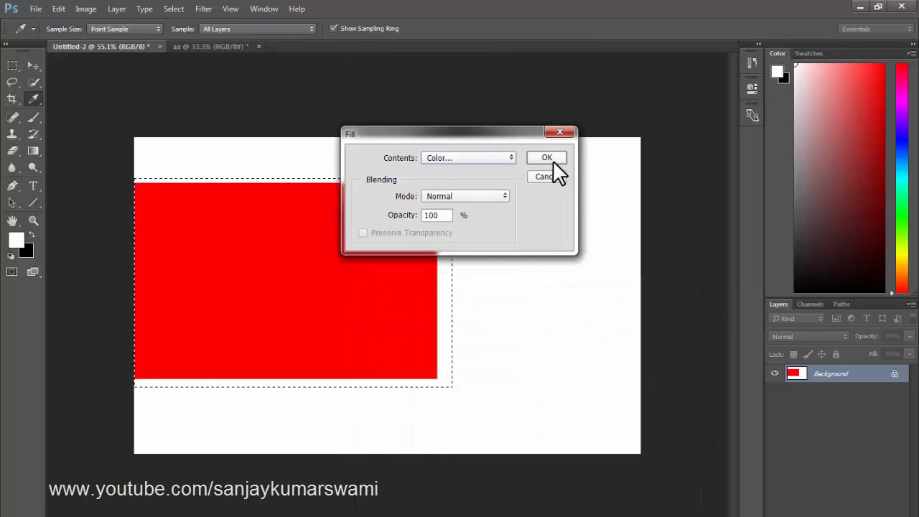
click(550, 159)
key(ctrl+d)
- Examine the edge pixels at the refilled red rectangle's upper-right corner up close at 3200% zoom
drag(450, 163, 608, 270)
drag(388, 170, 394, 239)
drag(447, 273, 481, 293)
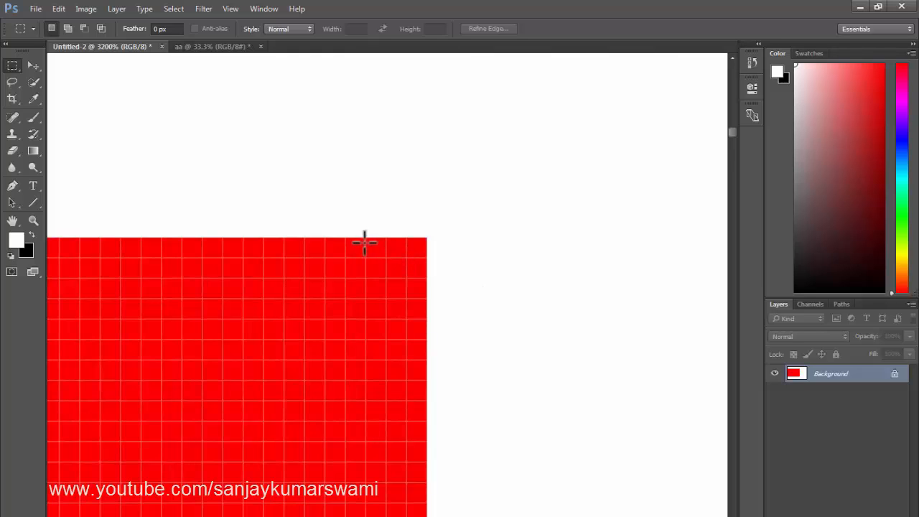
drag(404, 250, 431, 329)
drag(409, 326, 312, 295)
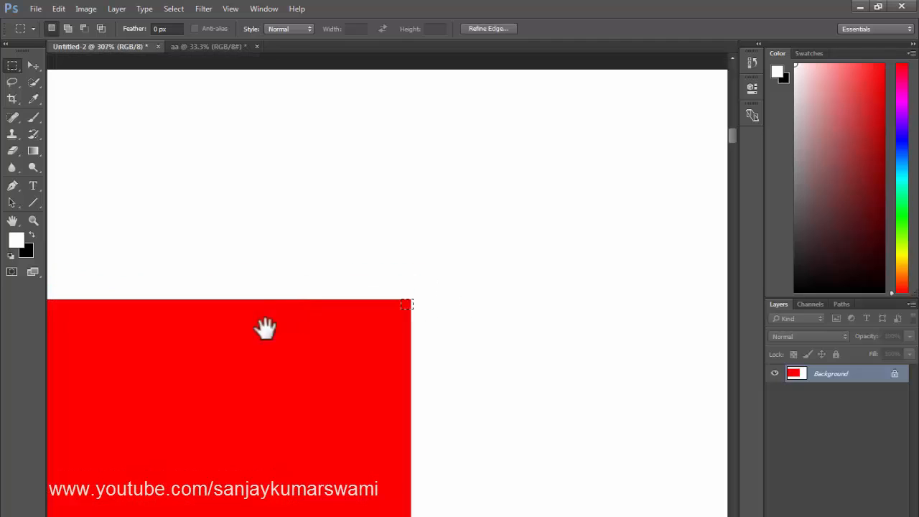
drag(265, 329, 464, 228)
drag(525, 247, 536, 251)
drag(494, 217, 606, 324)
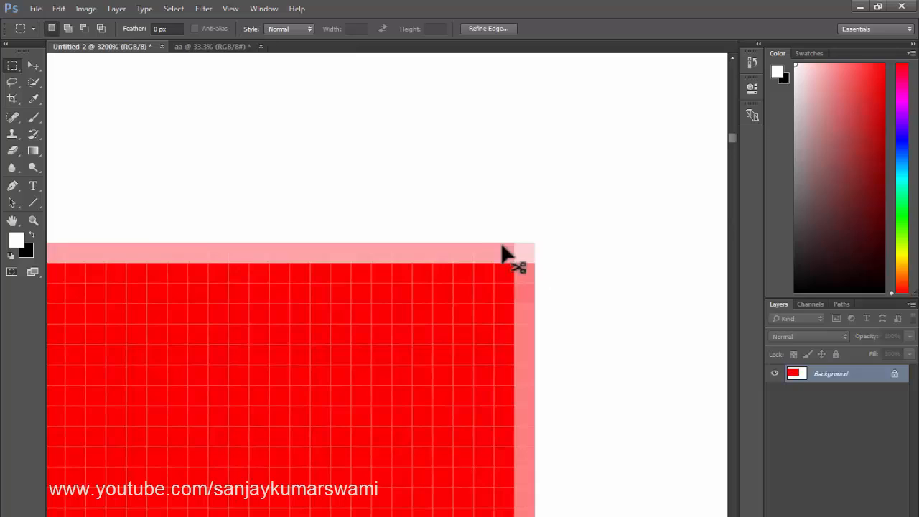
- Redo the red fill and clear the small selection at the rectangle's upper-right corner
key(ctrl+z)
drag(446, 240, 299, 226)
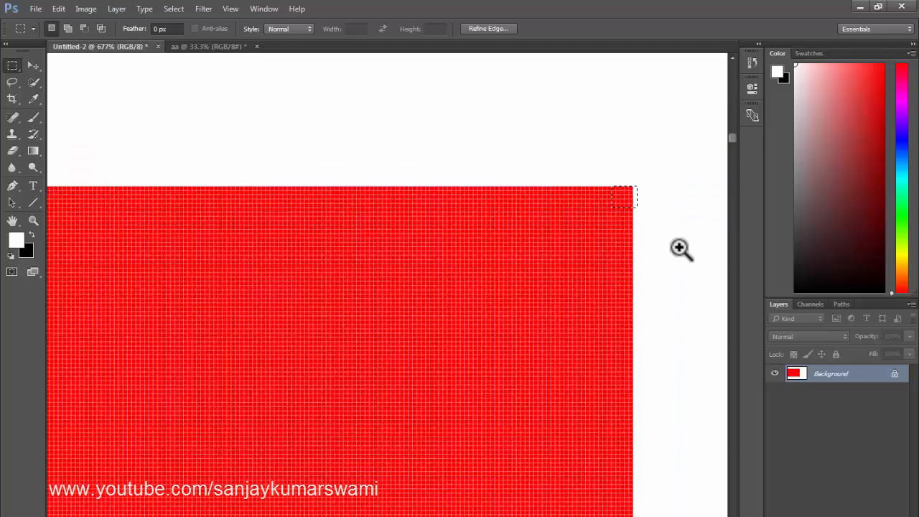
drag(637, 216, 572, 218)
drag(670, 244, 804, 337)
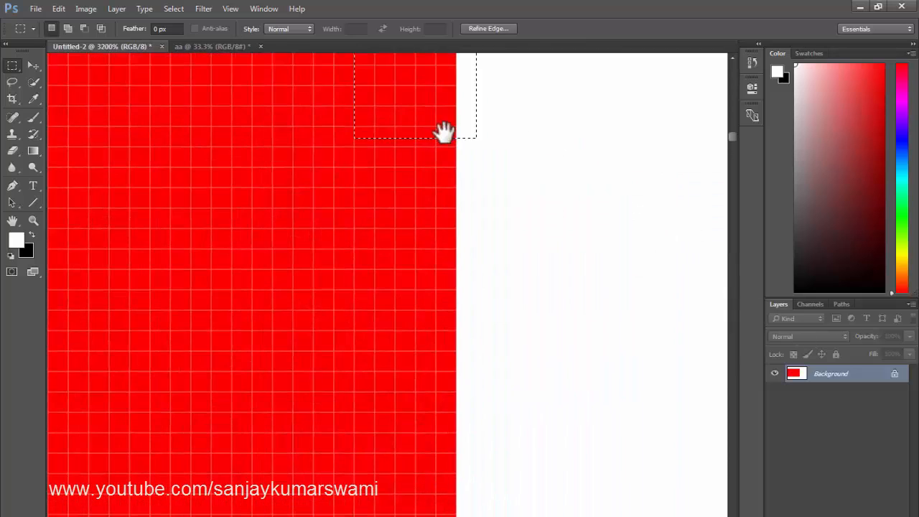
drag(436, 87, 417, 296)
click(436, 311)
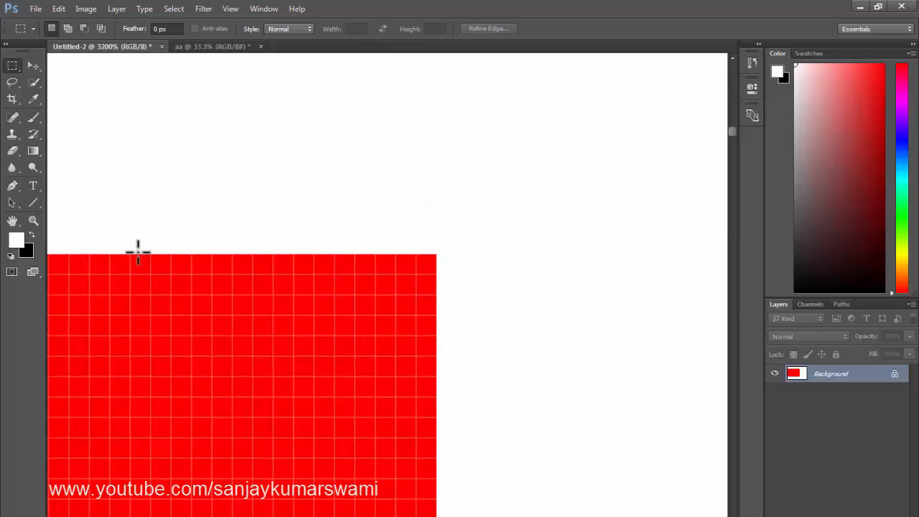
drag(138, 251, 497, 326)
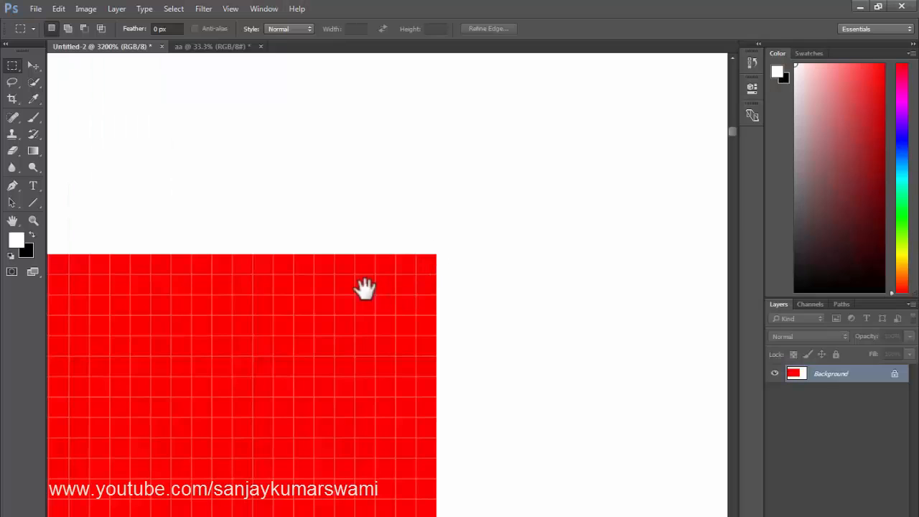
drag(363, 287, 300, 256)
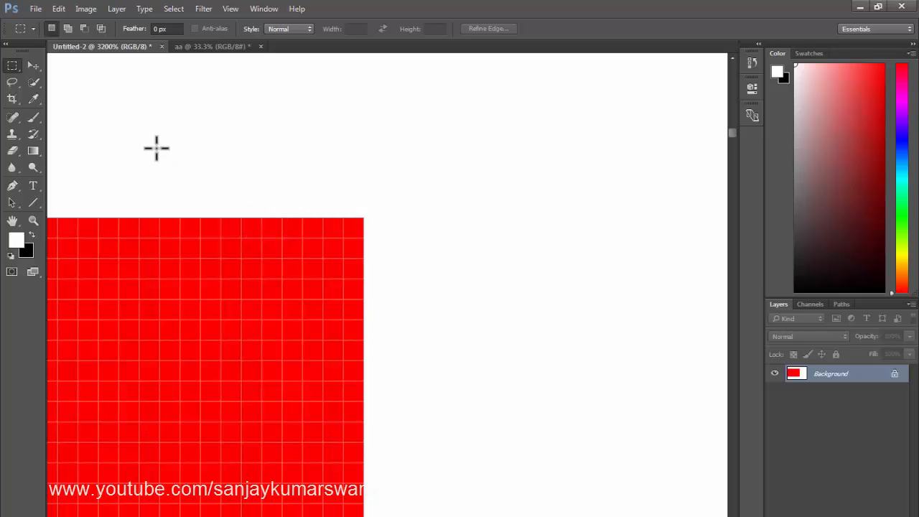
drag(99, 136, 405, 262)
key(space)
drag(252, 281, 494, 233)
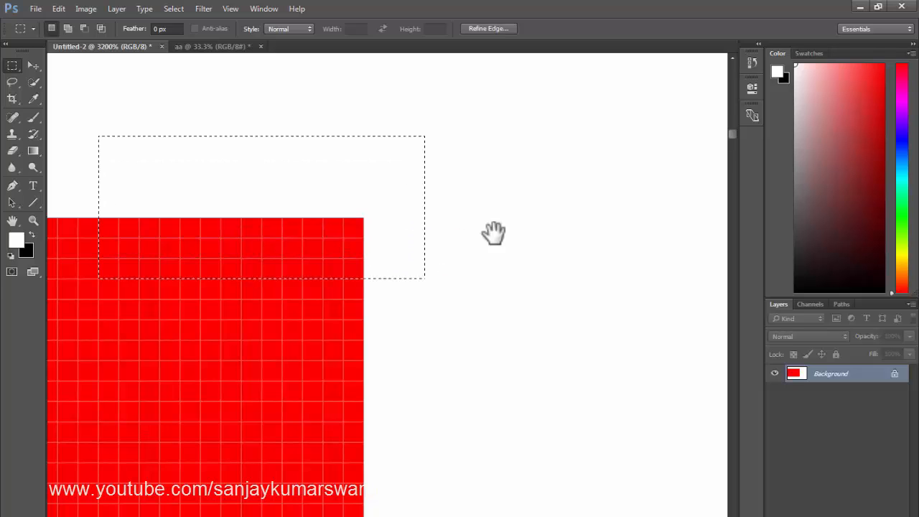
- Select a rectangular area straddling the red rectangle's upper edge and apply the Blur filter to it
drag(199, 87, 544, 291)
key(space)
drag(455, 255, 386, 283)
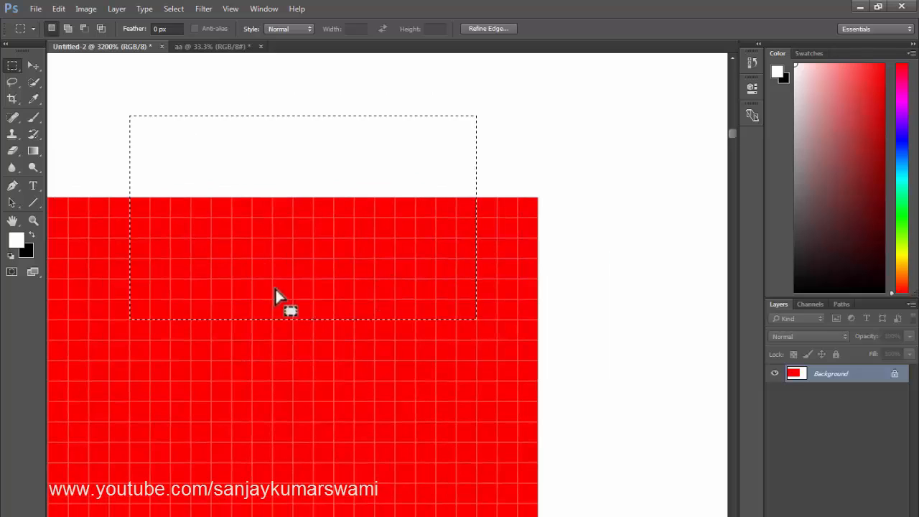
click(205, 8)
mouse_move(236, 151)
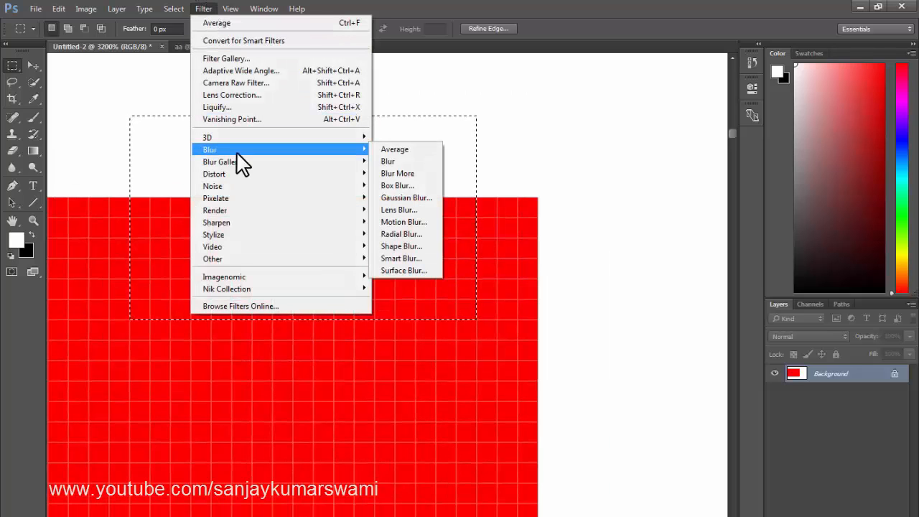
click(398, 161)
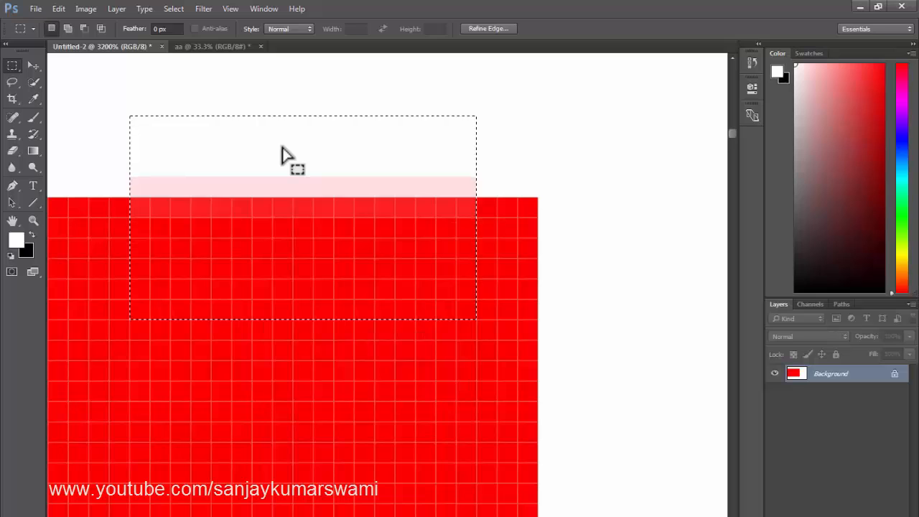
- Repeat the Blur filter two more times on the selected part of the upper edge
click(205, 9)
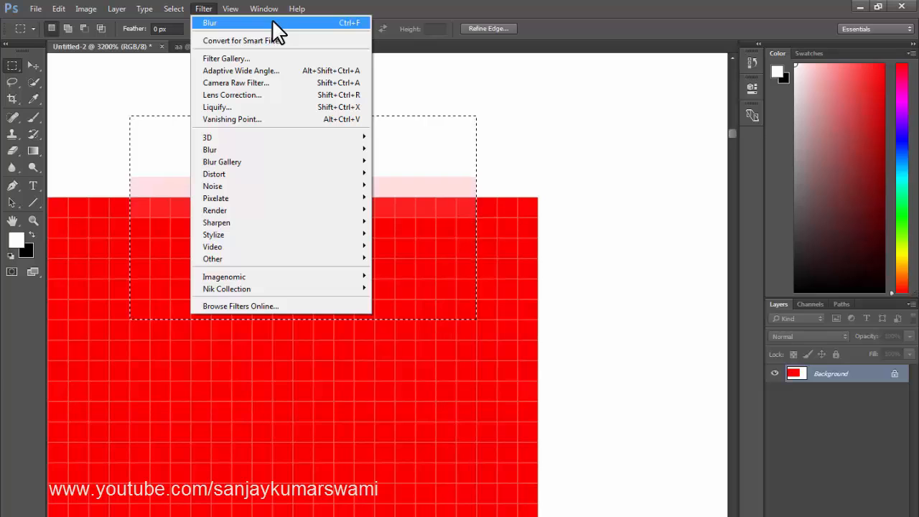
mouse_move(229, 20)
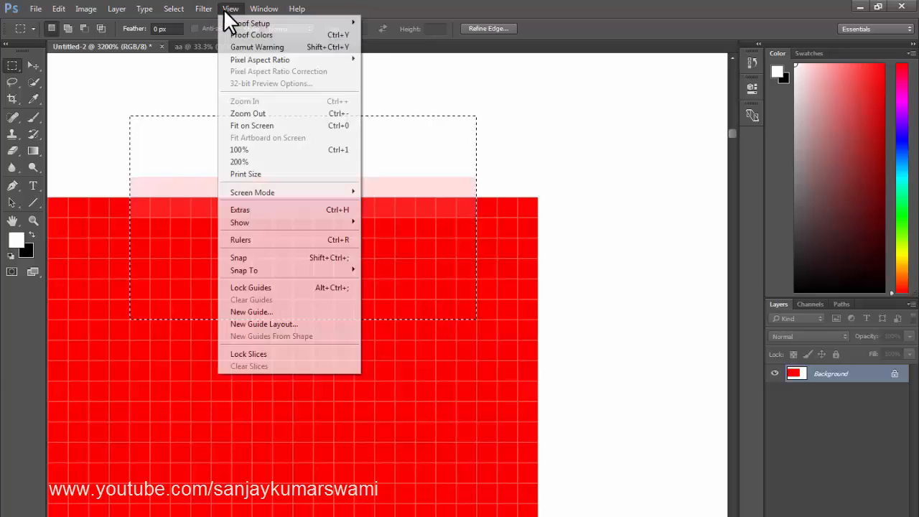
click(473, 2)
key(ctrl+f)
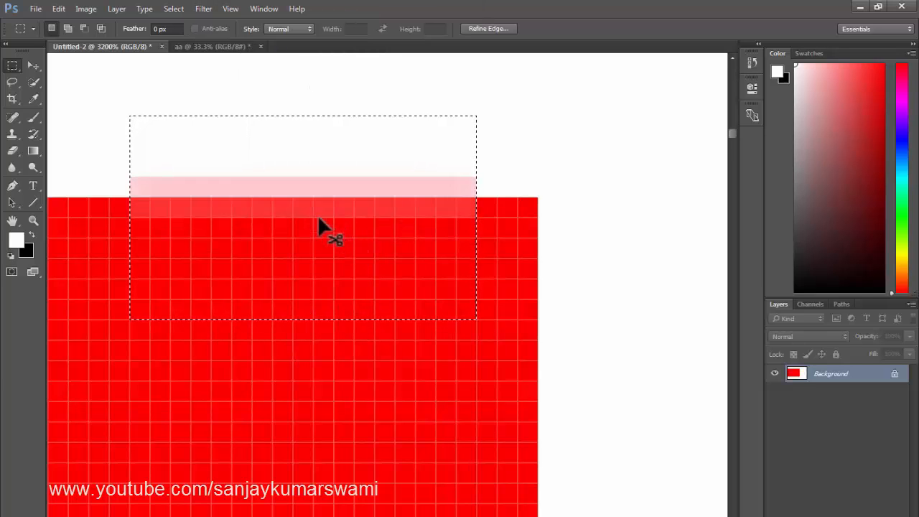
key(ctrl+f)
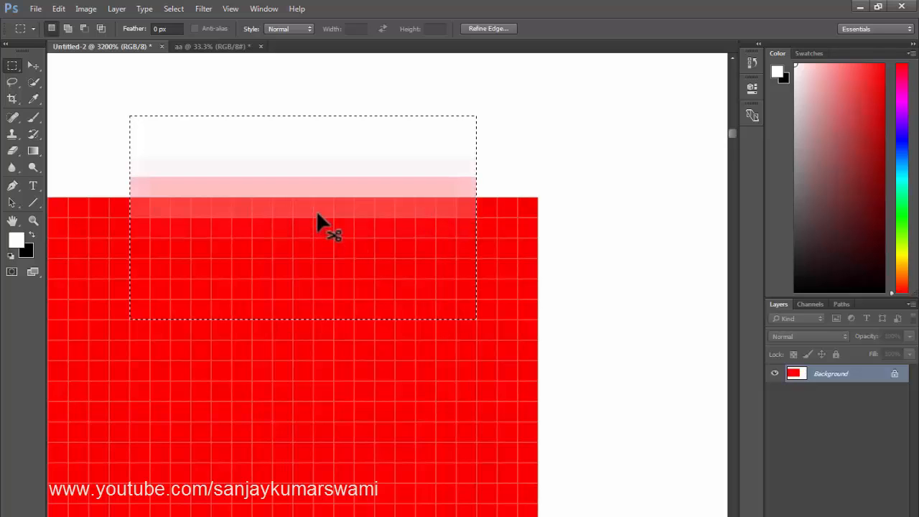
- Undo and restore the repeated blurs to compare the upper edge with and without them, and clear the selection
key(ctrl+alt+z)
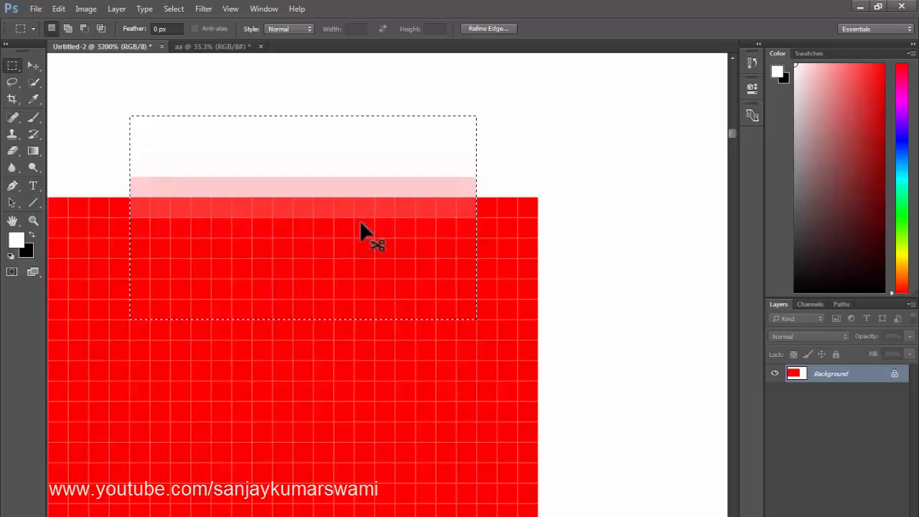
key(ctrl+f)
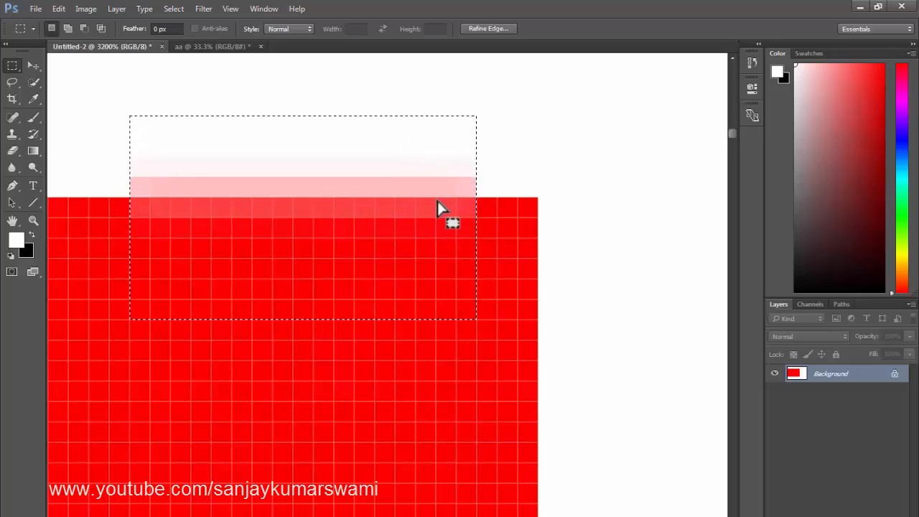
key(ctrl+z)
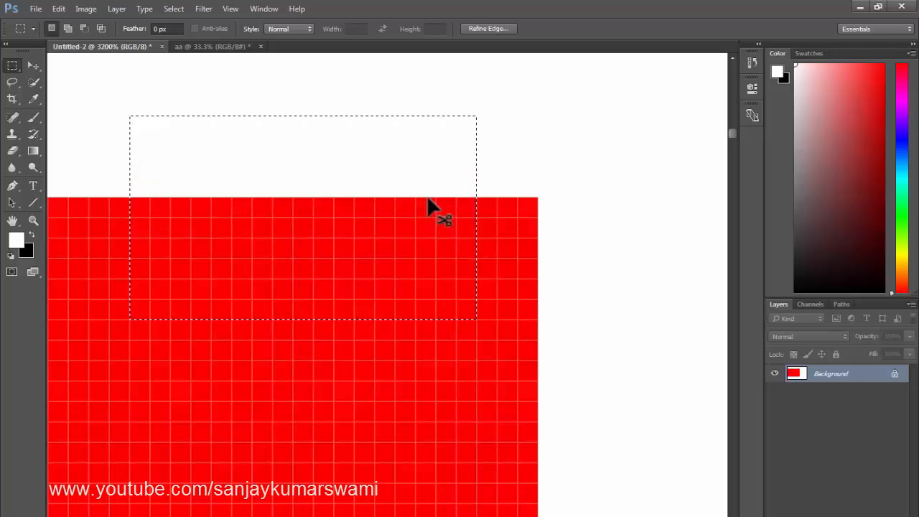
key(ctrl+z)
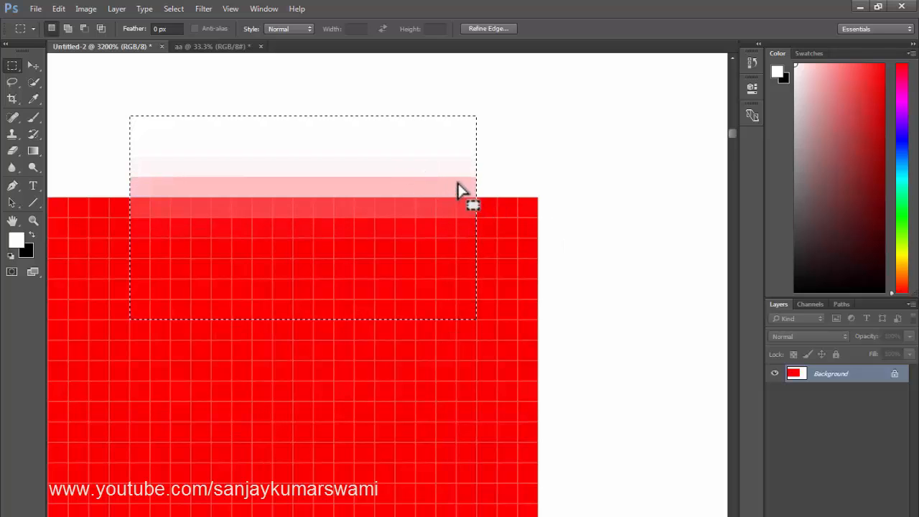
key(Delete)
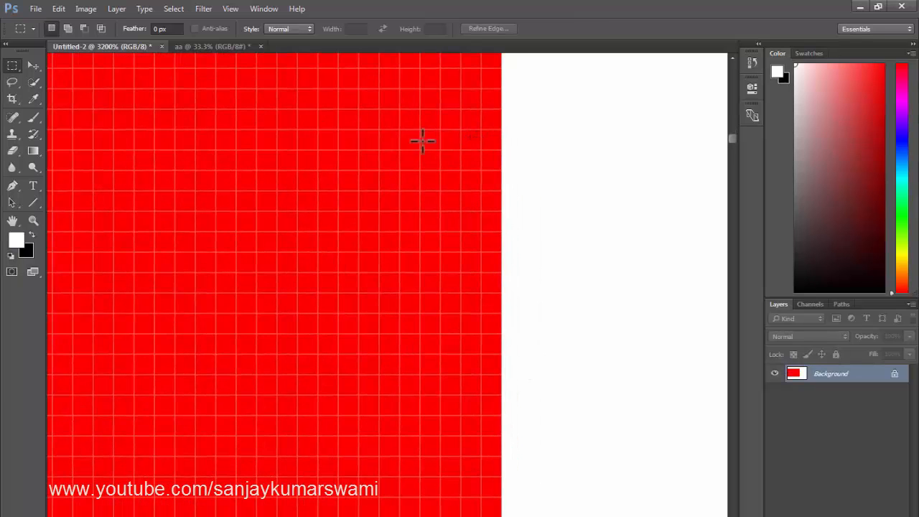
- Select a rectangular area straddling the red rectangle's right edge and apply the Blur More filter to it
drag(421, 131, 584, 476)
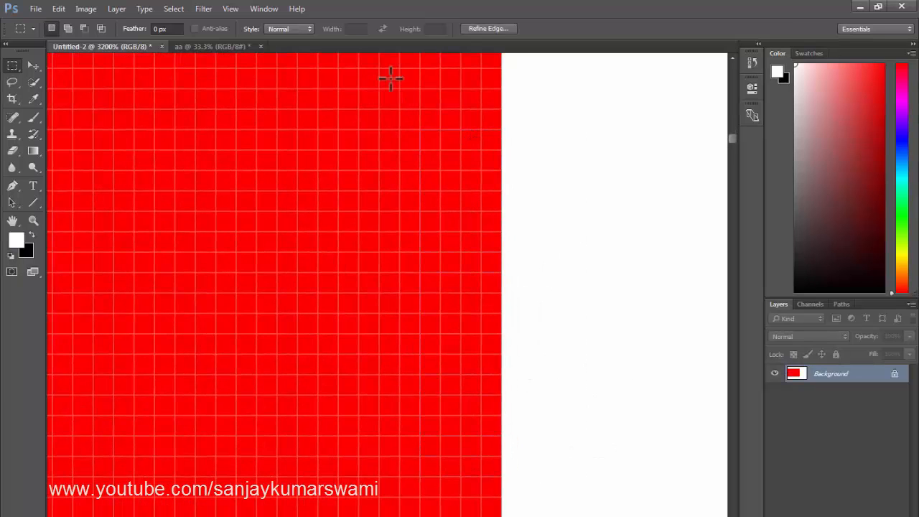
click(203, 9)
mouse_move(215, 148)
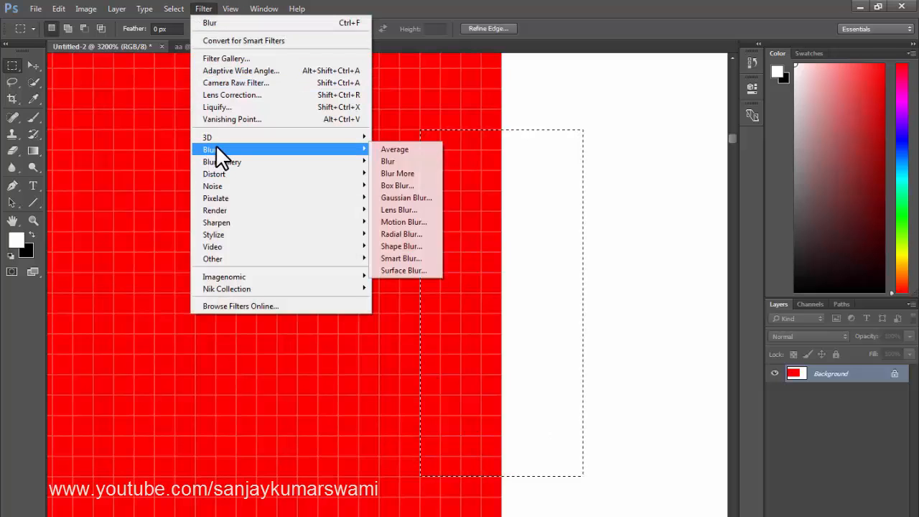
click(408, 172)
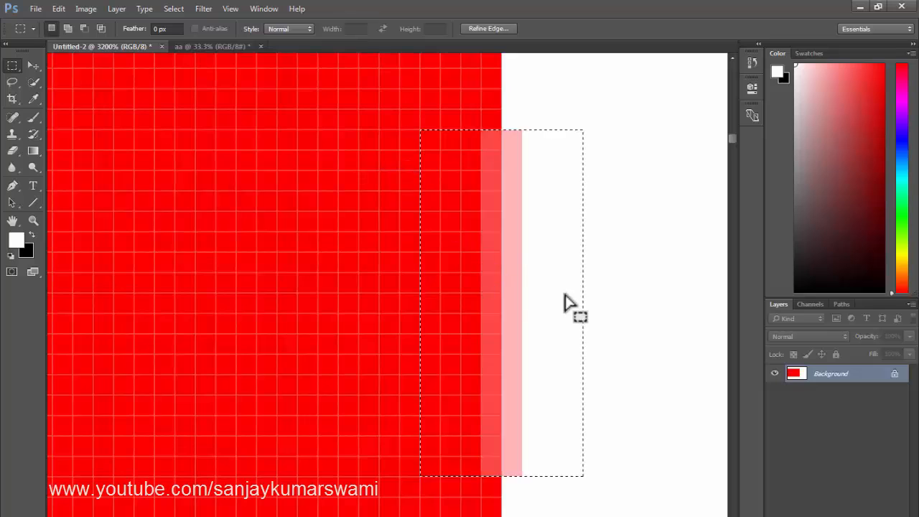
- Outline the blurred strips on the right and upper edges to compare Blur More with the repeated Blur, and clear the selection
alt+click(461, 196)
drag(444, 149, 571, 325)
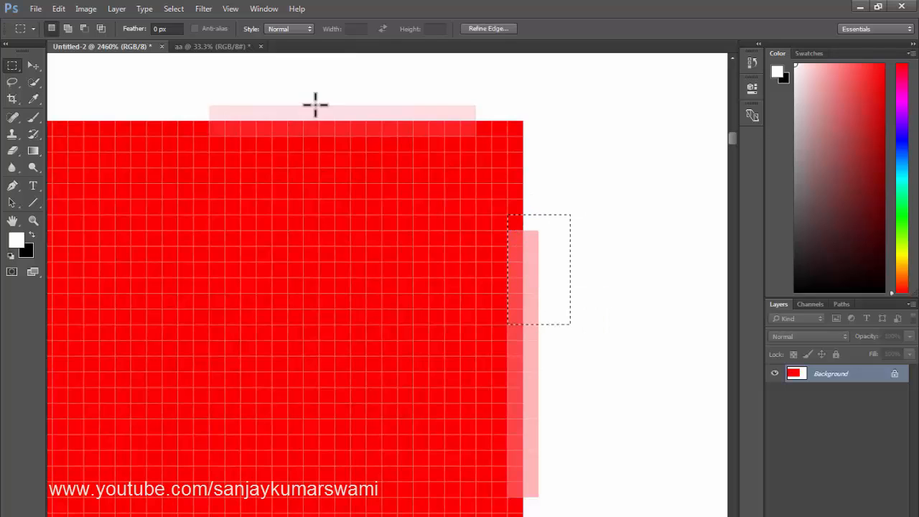
drag(211, 101, 449, 130)
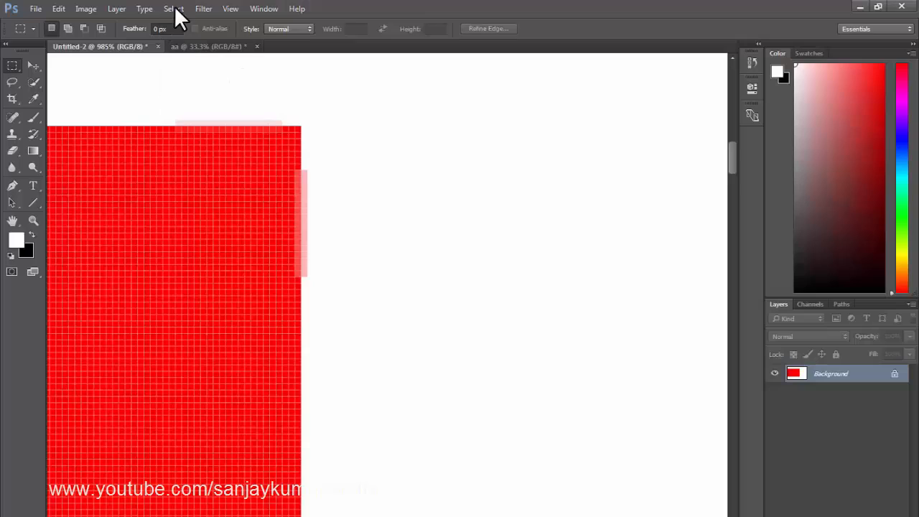
- Select a rectangular area across the red rectangle's right edge, below the blurred strip, and open the Box Blur filter for it
click(203, 9)
mouse_move(267, 152)
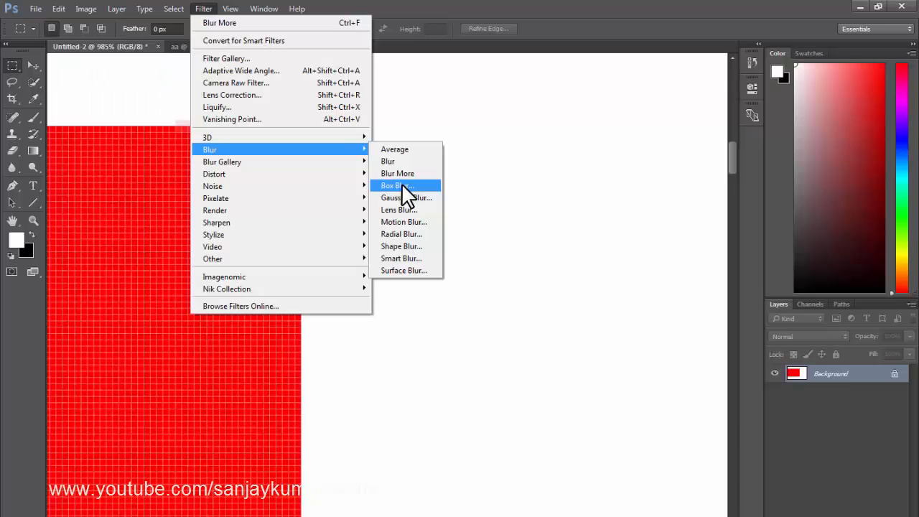
click(131, 246)
drag(263, 213, 295, 210)
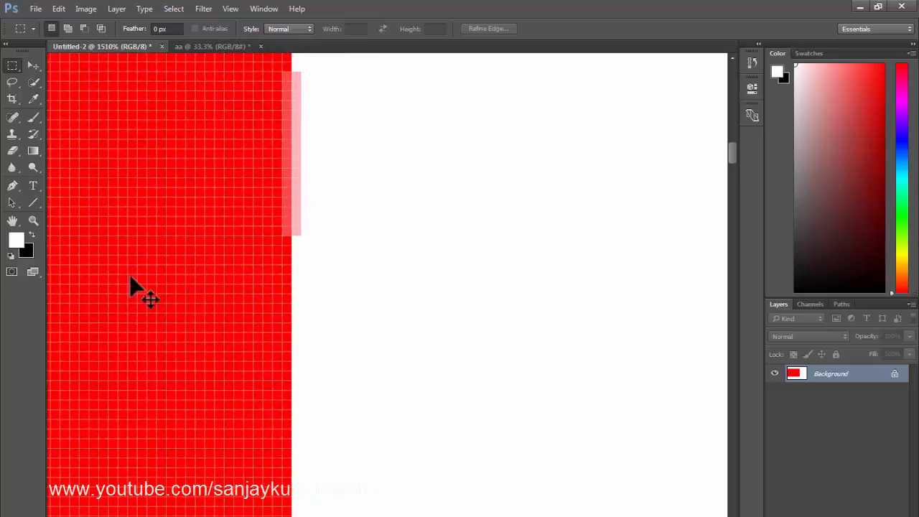
drag(320, 459, 396, 489)
drag(378, 418, 379, 409)
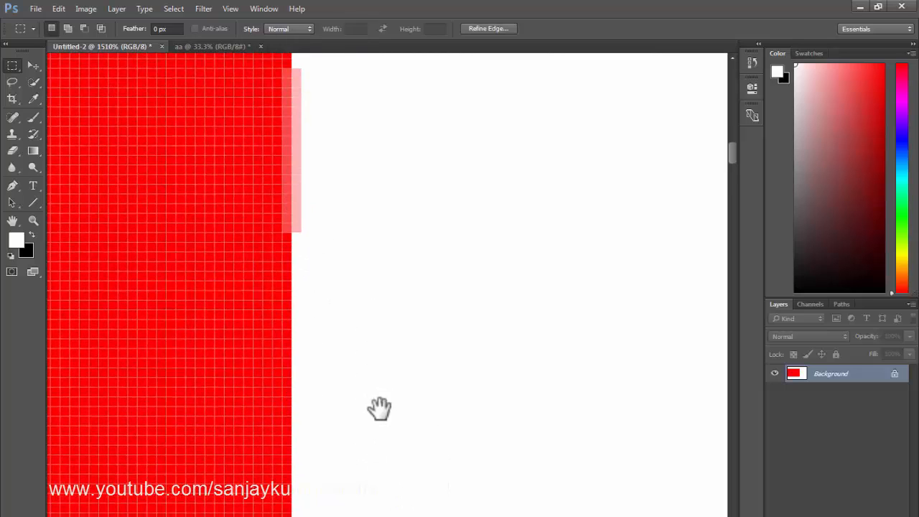
drag(310, 408, 324, 329)
click(327, 345)
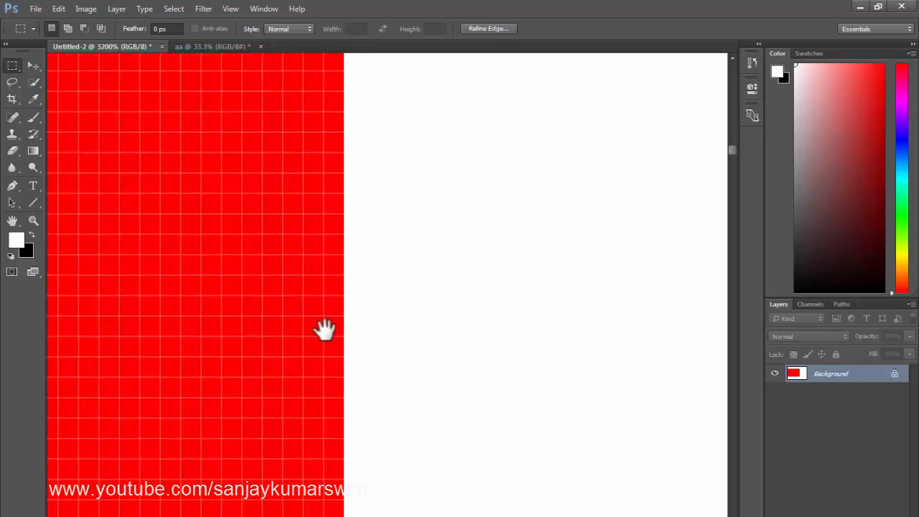
click(201, 9)
mouse_move(213, 144)
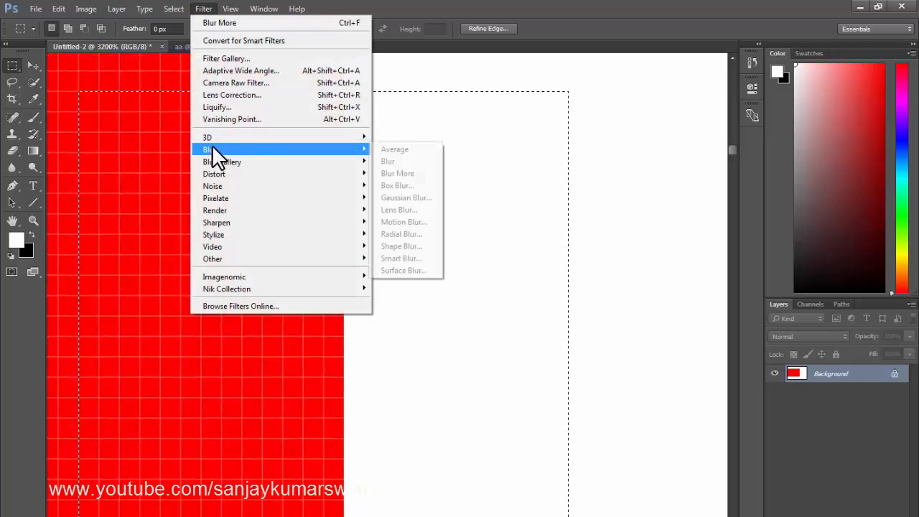
click(402, 184)
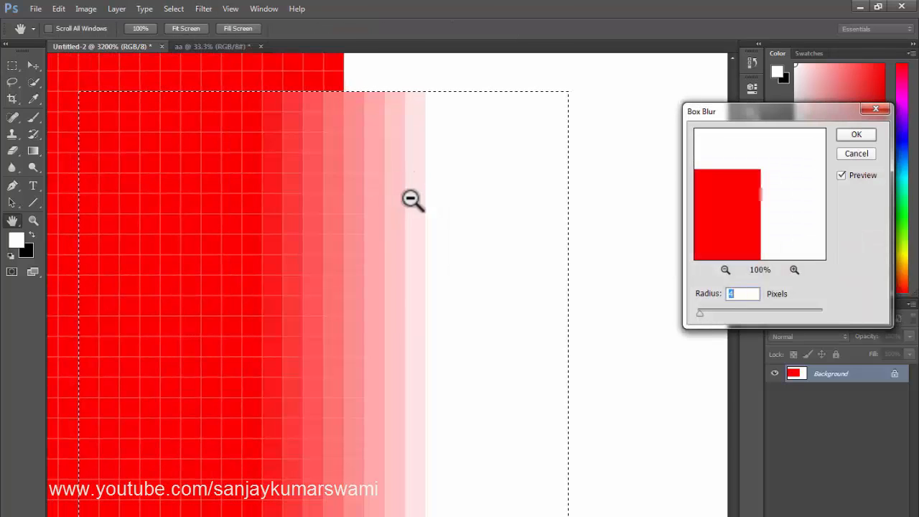
- Preview Box Blur with a radius of 1 pixel on the selected part of the right edge, and cancel the filter
drag(394, 200, 369, 201)
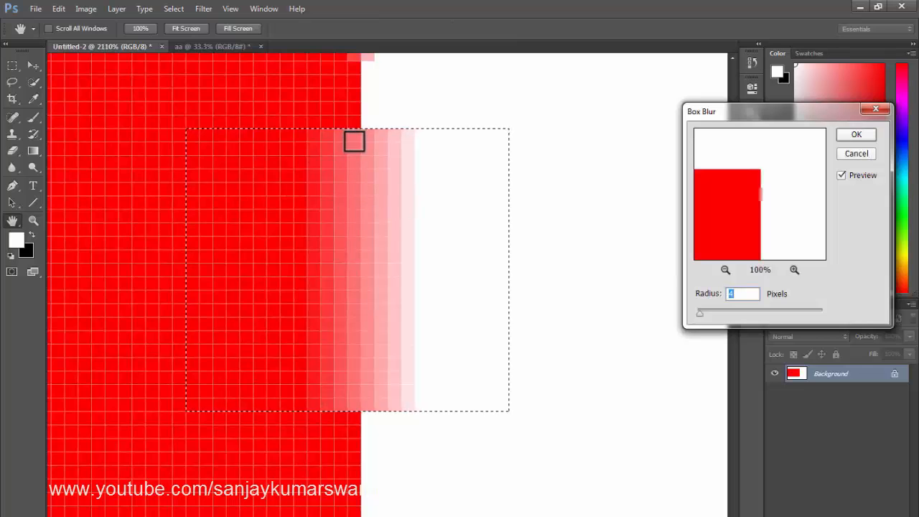
drag(706, 309, 701, 312)
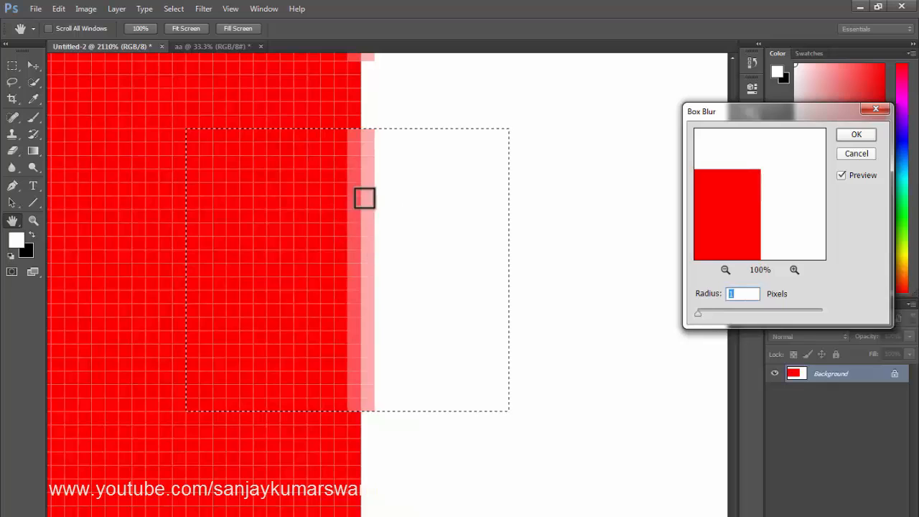
click(851, 153)
- Move the selected pixels sideways onto the white area, exposing the black background colour in their place, and clear the selection
drag(364, 235, 618, 240)
drag(530, 244, 226, 214)
drag(312, 196, 305, 137)
key(ctrl+d)
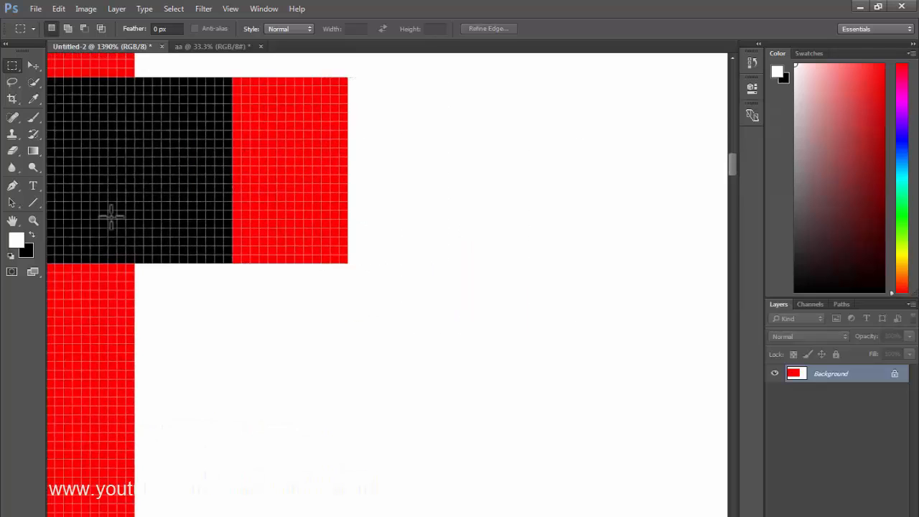
- Select a rectangular area overlapping the black patch, the red areas and the white, and open Box Blur for it
drag(111, 215, 401, 397)
drag(248, 270, 330, 250)
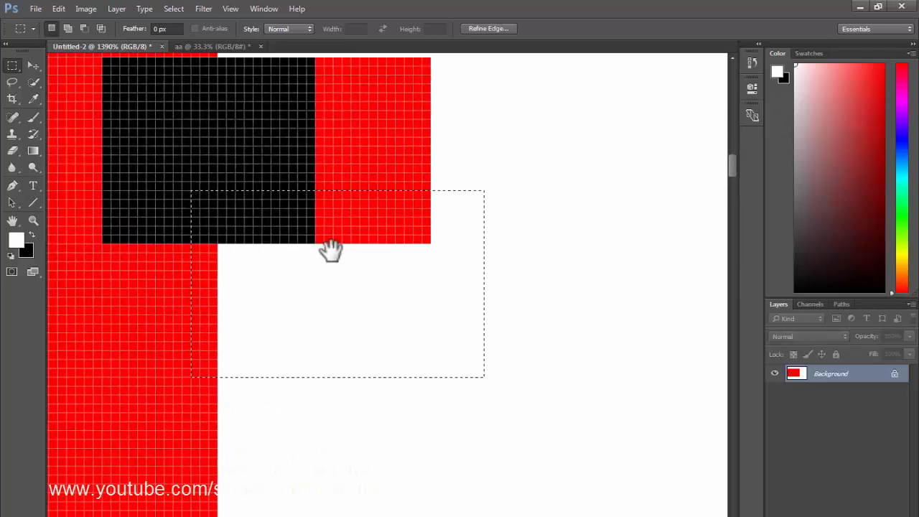
click(201, 8)
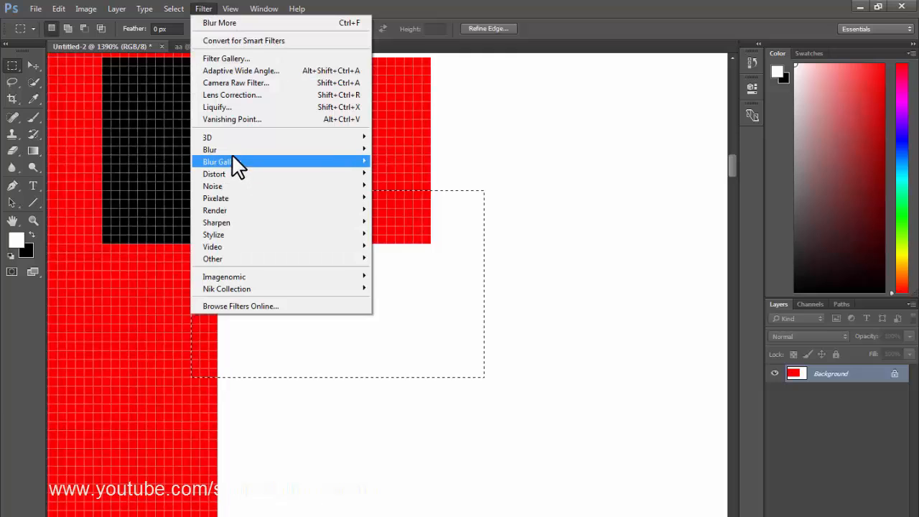
mouse_move(313, 150)
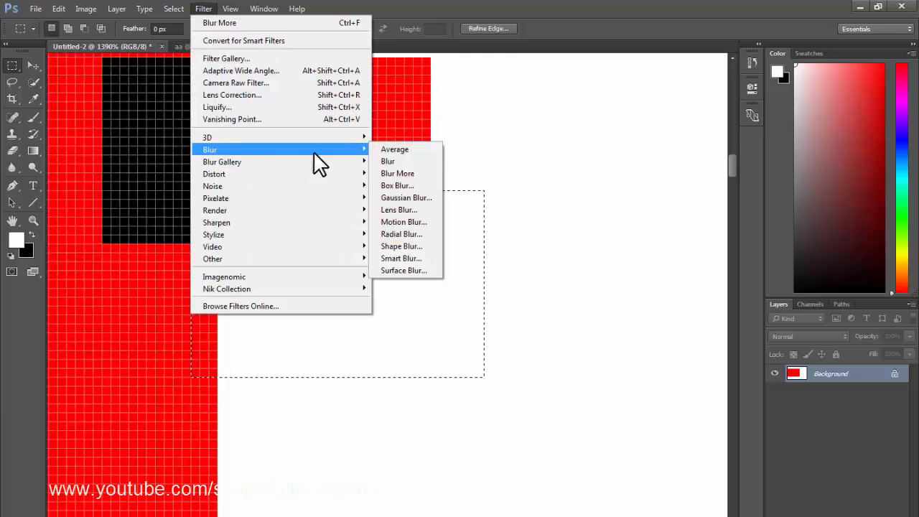
click(388, 181)
drag(304, 269, 273, 215)
scroll(248, 220, up, 2)
scroll(248, 221, up, 2)
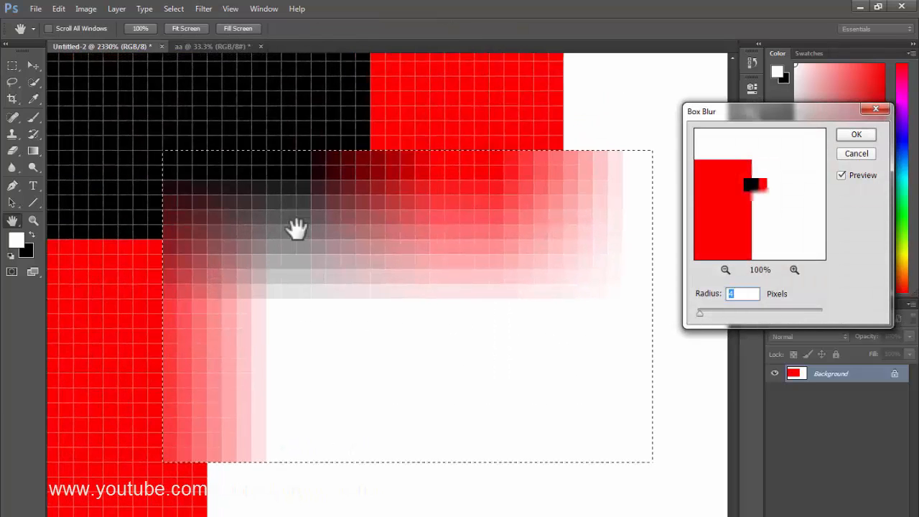
- Set the Box Blur radius to 1 pixel and examine how the black, red and white pixels mix at their borders
drag(711, 315, 637, 328)
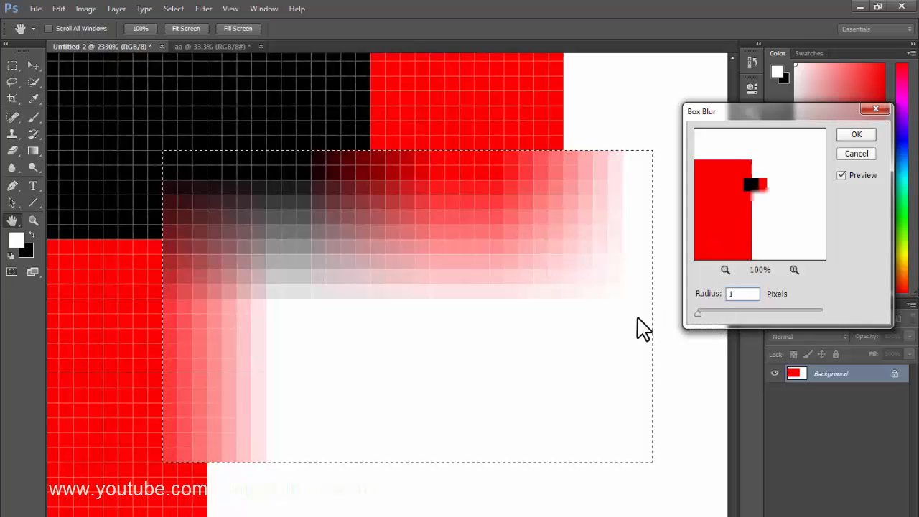
scroll(350, 195, up, 1)
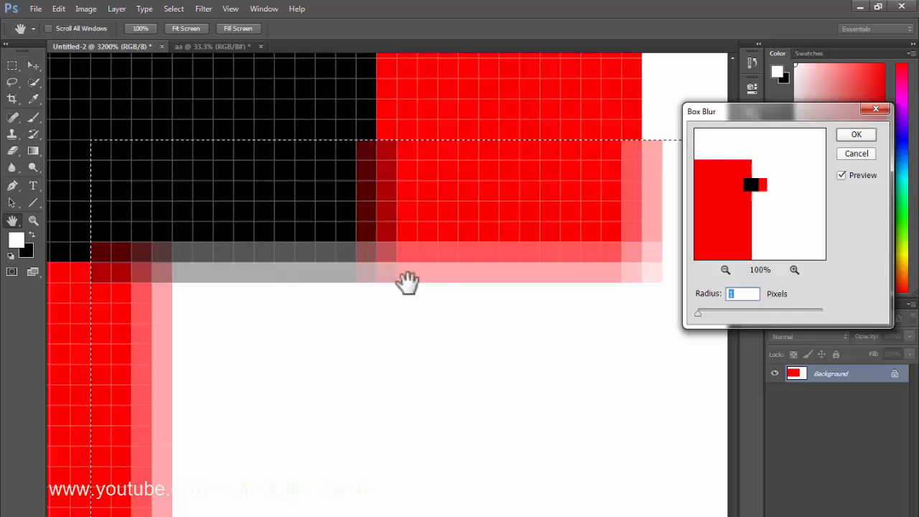
drag(361, 266, 434, 238)
scroll(373, 226, down, 2)
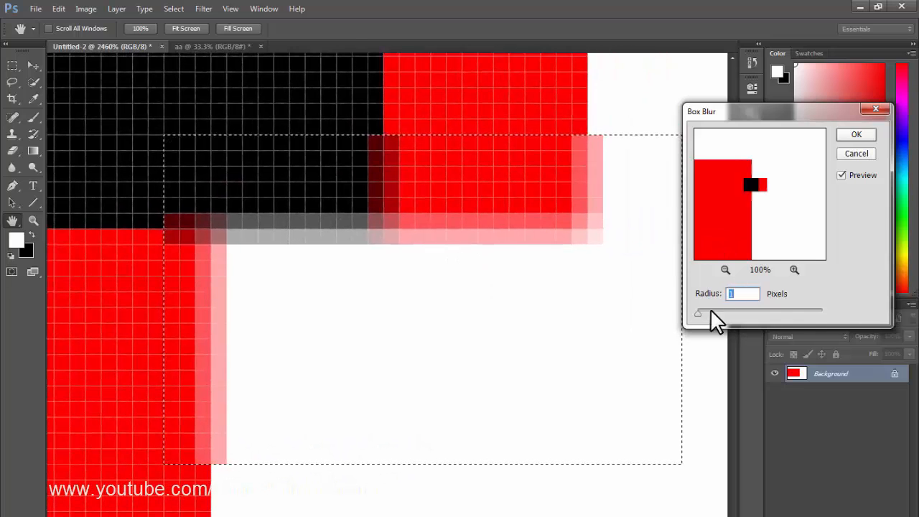
- Raise the Box Blur radius one pixel at a time from 2 to 5 to compare the previews, and cancel the filter
drag(697, 313, 694, 313)
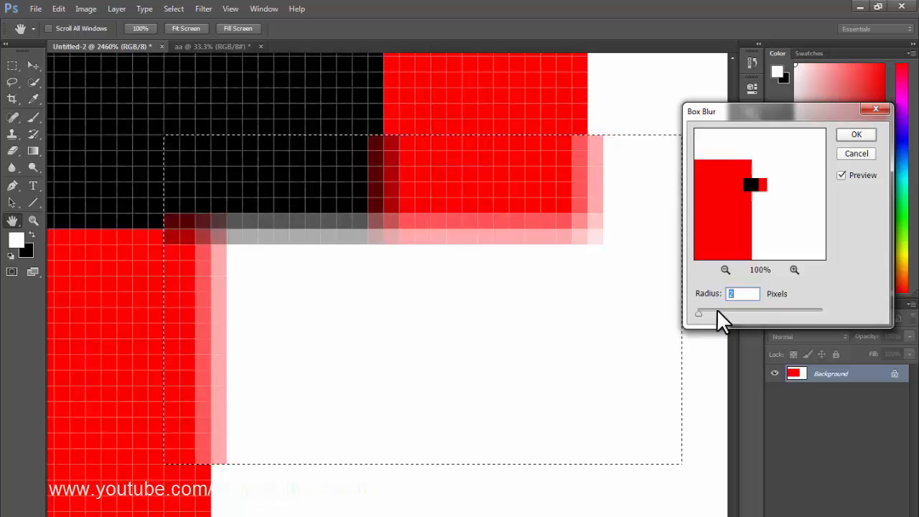
key(Up)
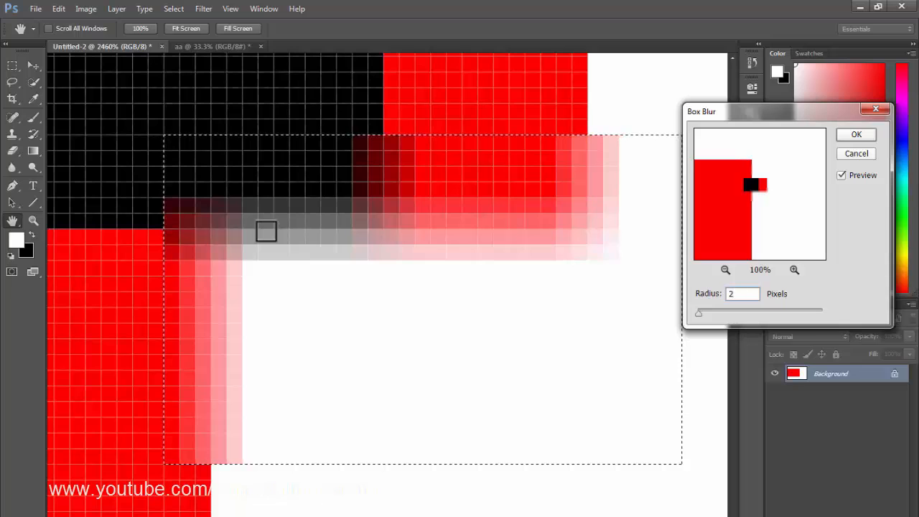
key(Up)
key(Up)
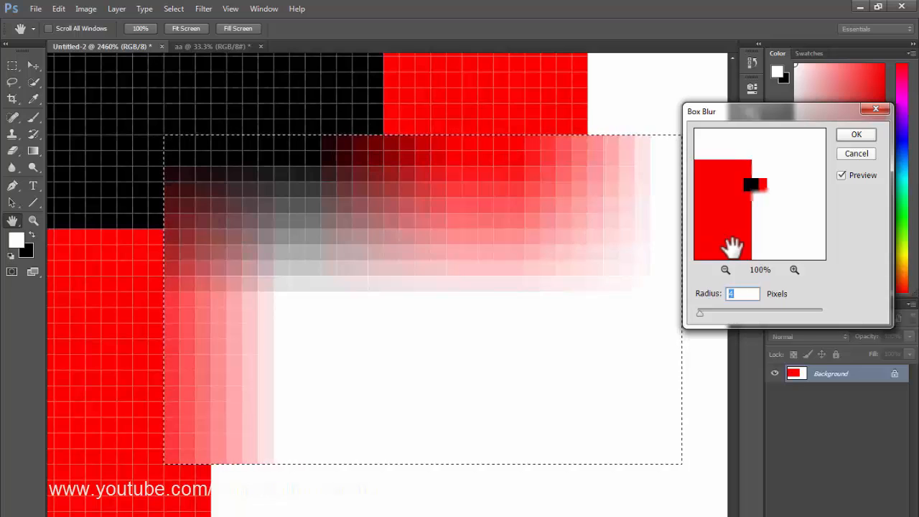
key(Up)
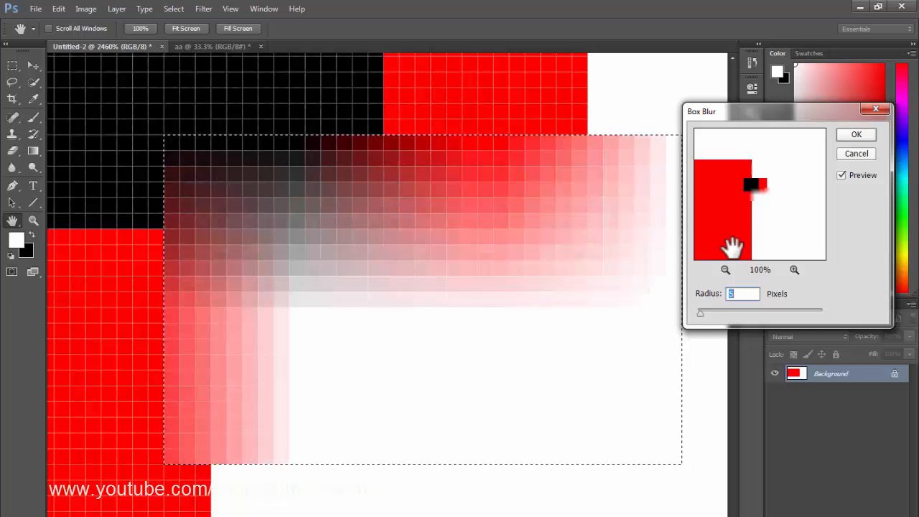
click(846, 155)
- Clear the selection so that no part of the image is selected
drag(293, 198, 181, 202)
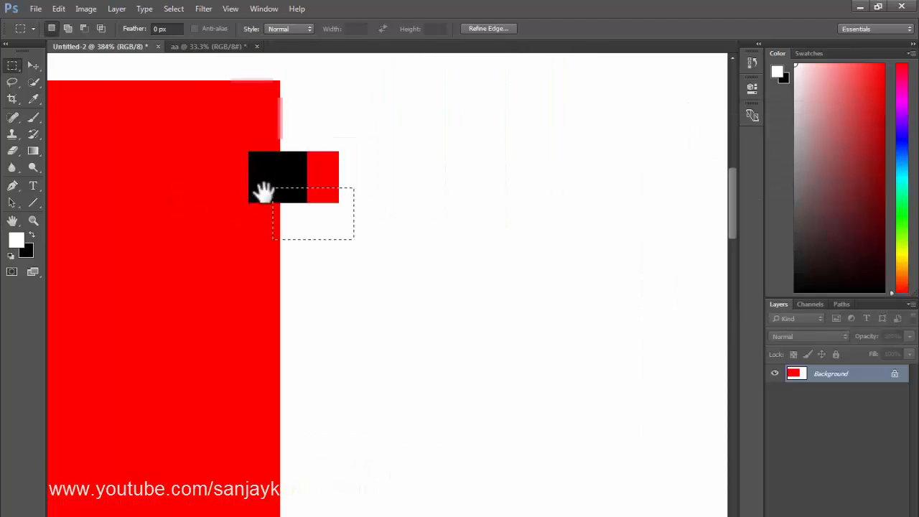
drag(263, 193, 439, 184)
drag(347, 187, 265, 189)
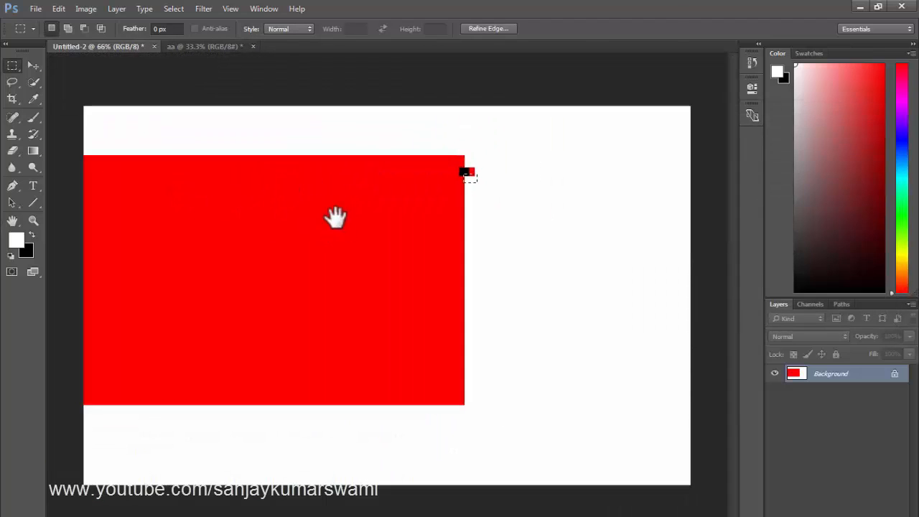
drag(464, 105, 591, 450)
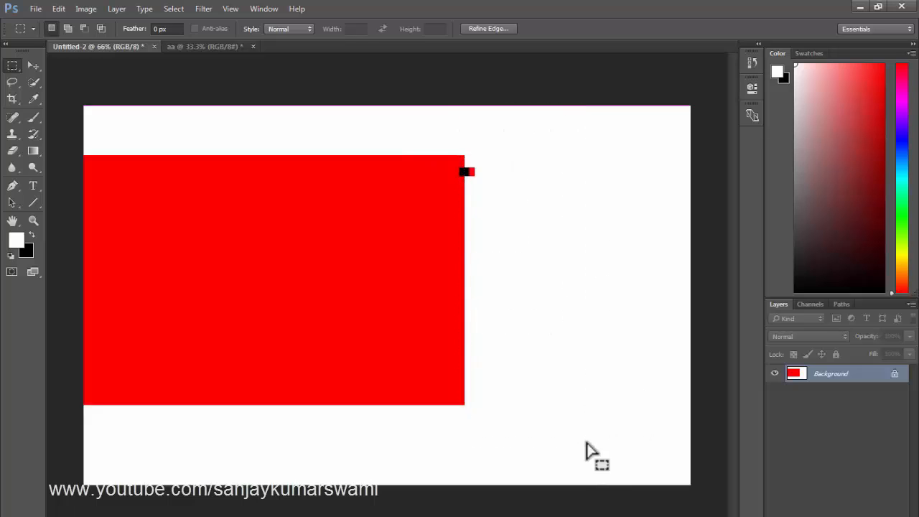
- Open Gaussian Blur for the whole image and raise its radius to 80.6 pixels to preview the softened red rectangle
click(204, 9)
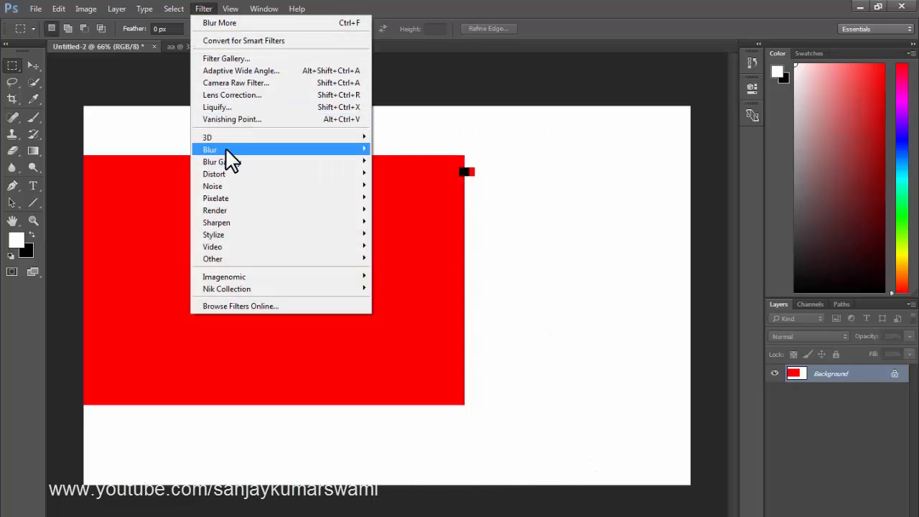
mouse_move(225, 148)
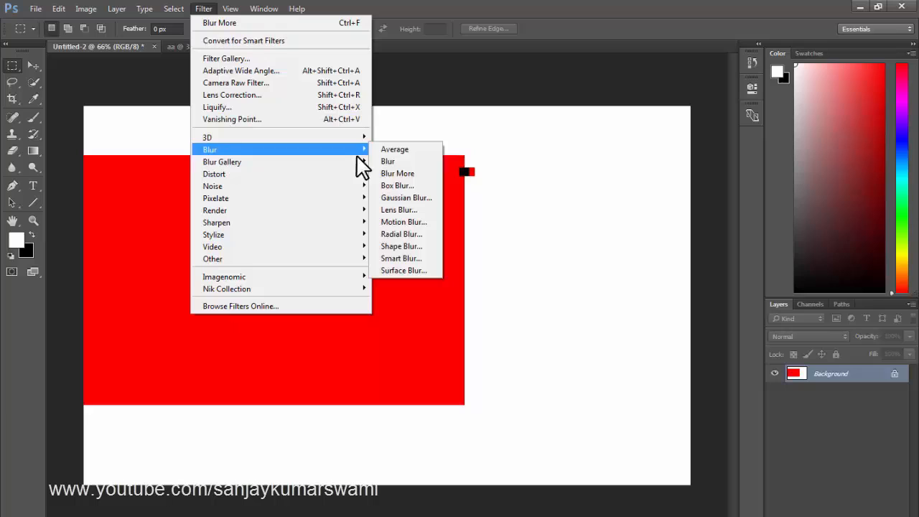
click(401, 197)
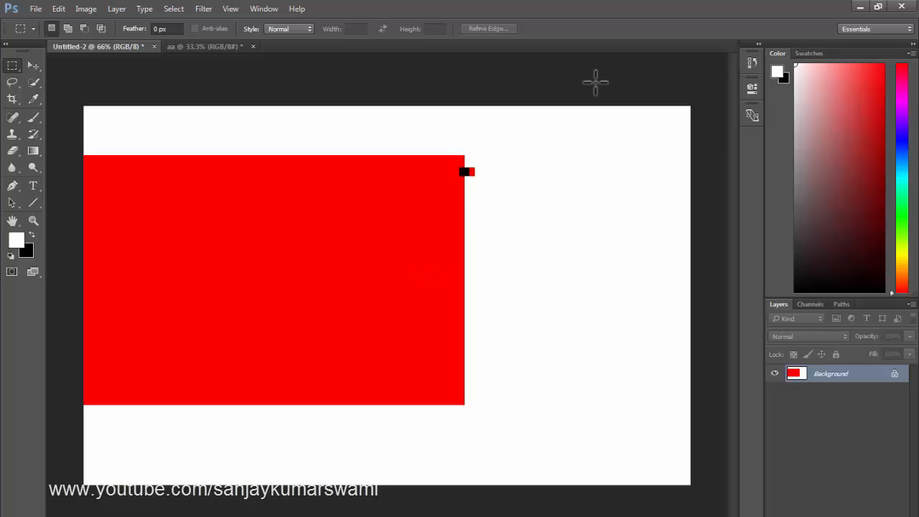
click(211, 8)
mouse_move(219, 151)
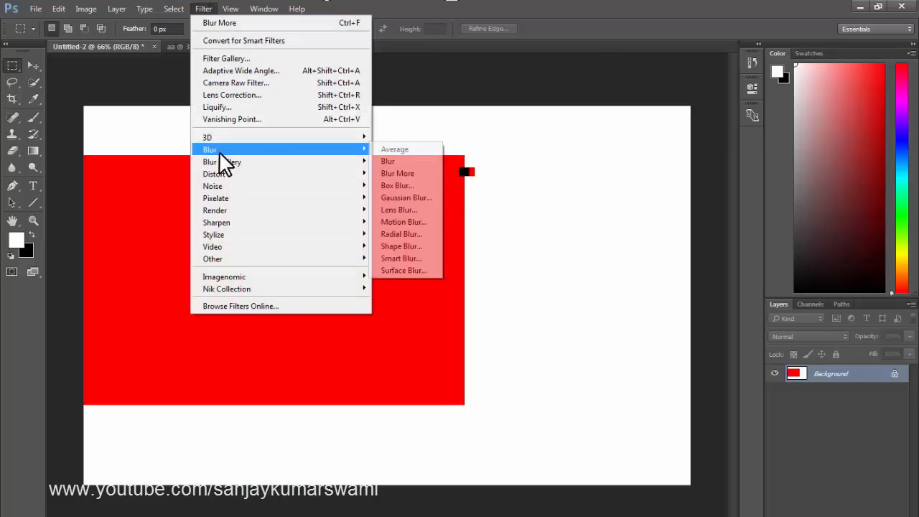
click(393, 197)
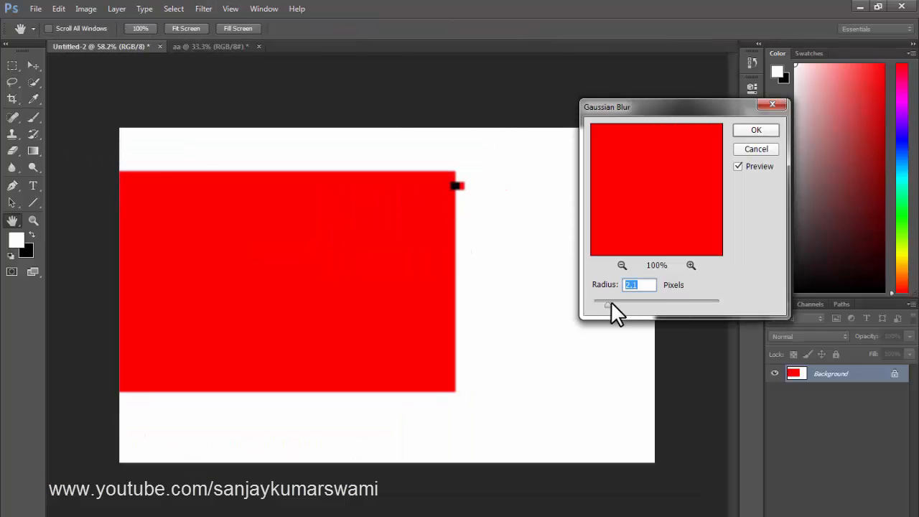
drag(607, 304, 669, 301)
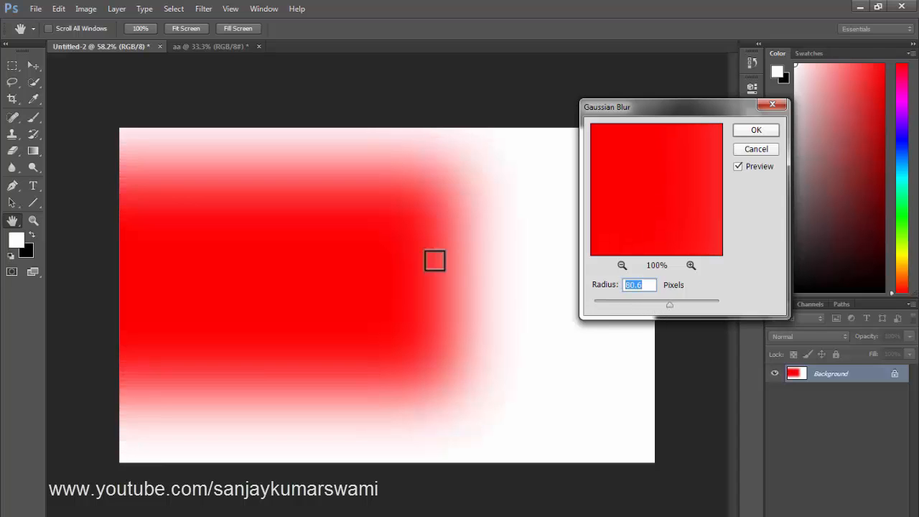
- Examine the pixel gradient at the red rectangle's edge with a Gaussian Blur radius of 3.6 pixels, and cancel the filter
drag(395, 223, 497, 269)
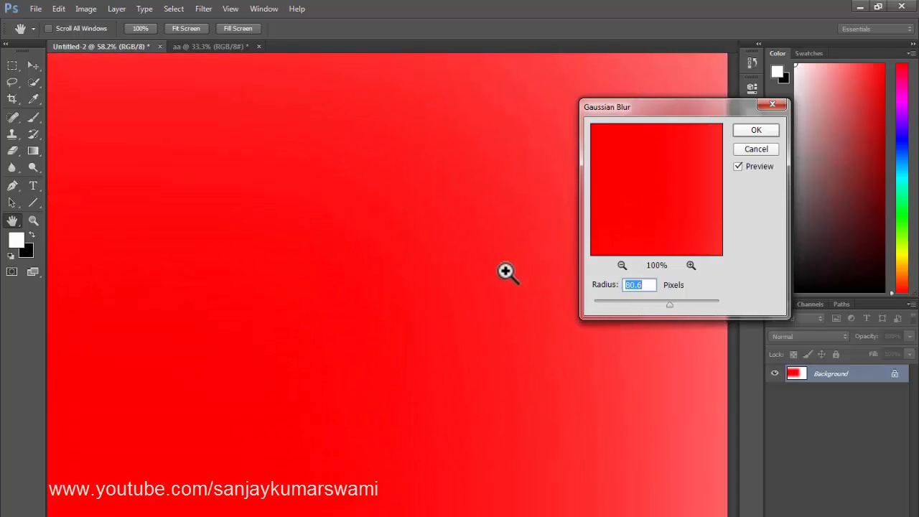
drag(337, 276, 362, 342)
drag(434, 227, 514, 266)
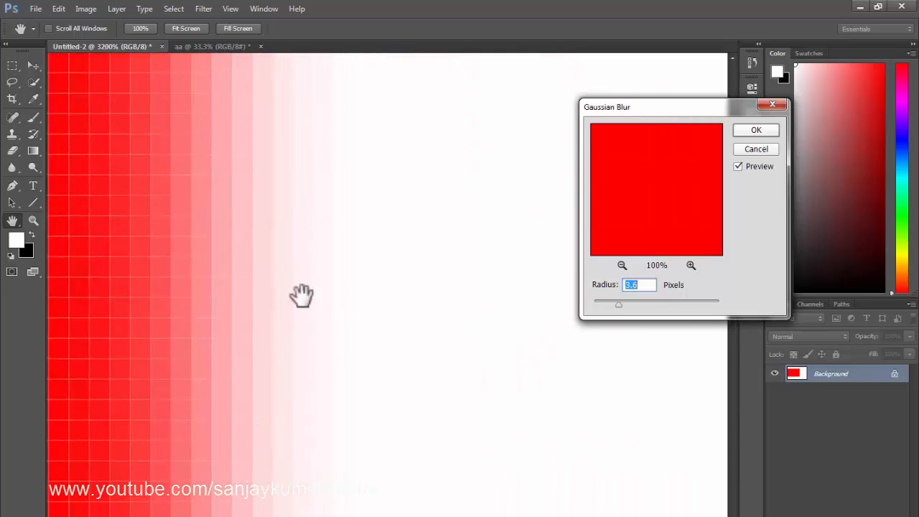
drag(194, 273, 357, 262)
drag(399, 282, 123, 288)
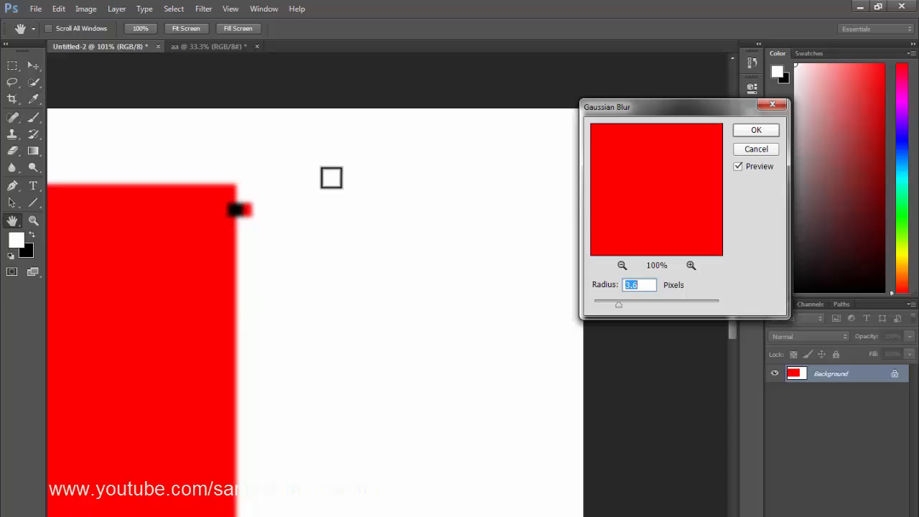
click(741, 151)
- Replace the picture with separate red and blue rectangles on white, and select a rectangular area with a margin around the blue one
drag(359, 197, 279, 203)
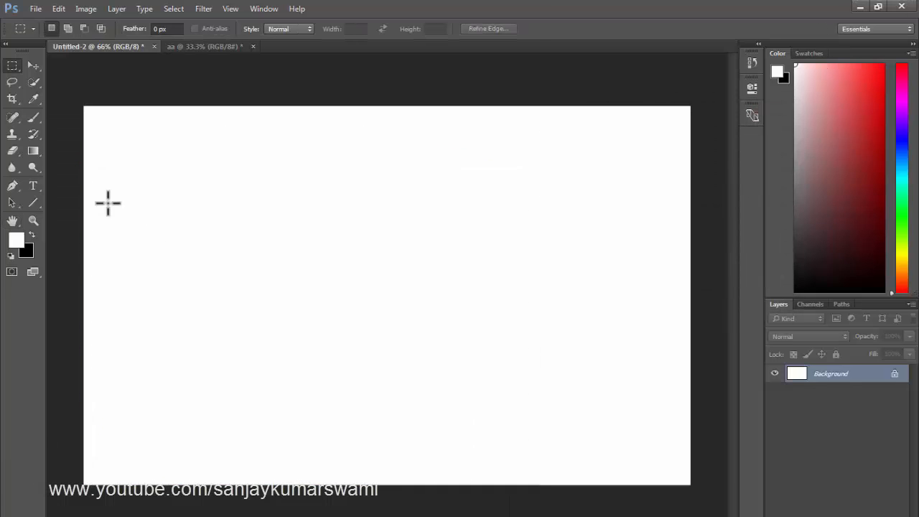
click(542, 156)
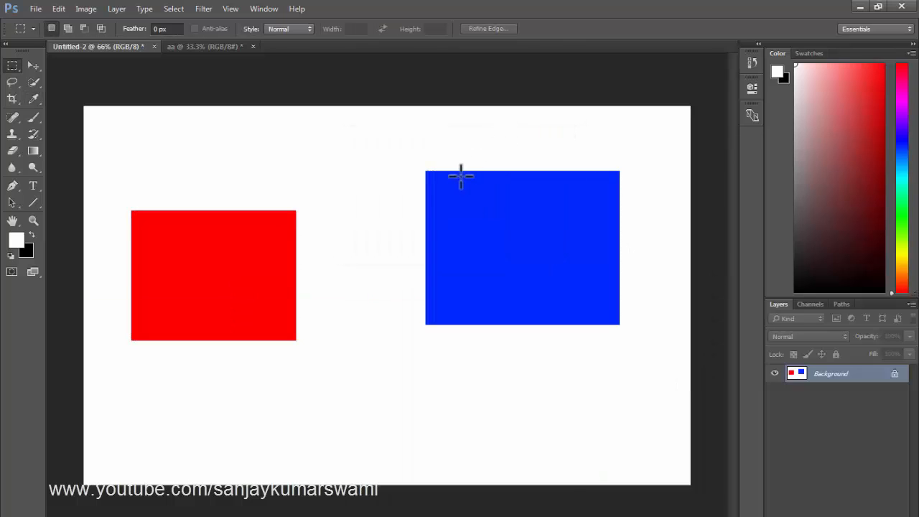
drag(382, 133, 661, 375)
click(358, 122)
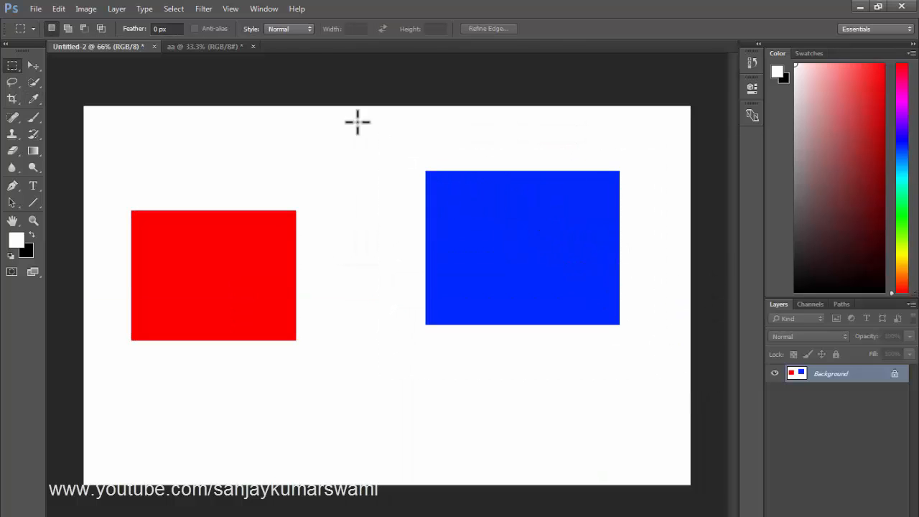
- Apply Gaussian Blur with a radius of 83.5 pixels to the selected area around the blue rectangle
click(210, 9)
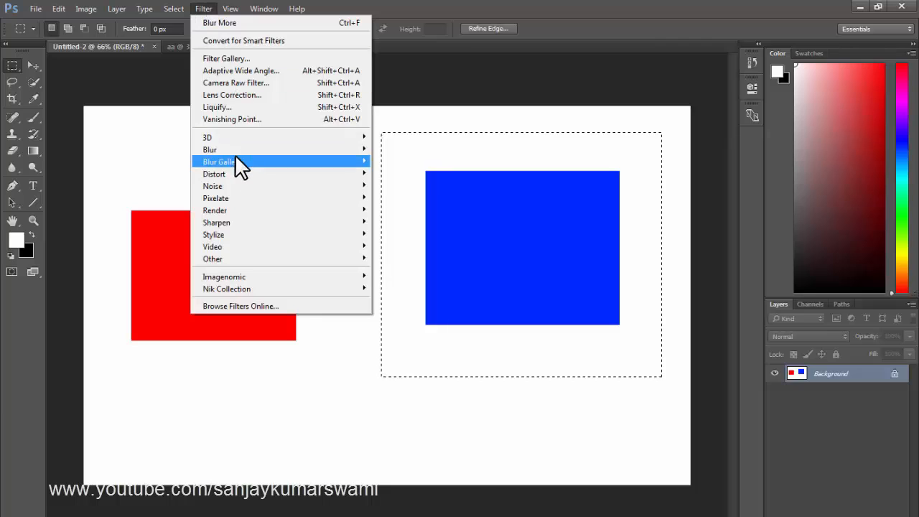
mouse_move(235, 160)
mouse_move(352, 150)
click(394, 195)
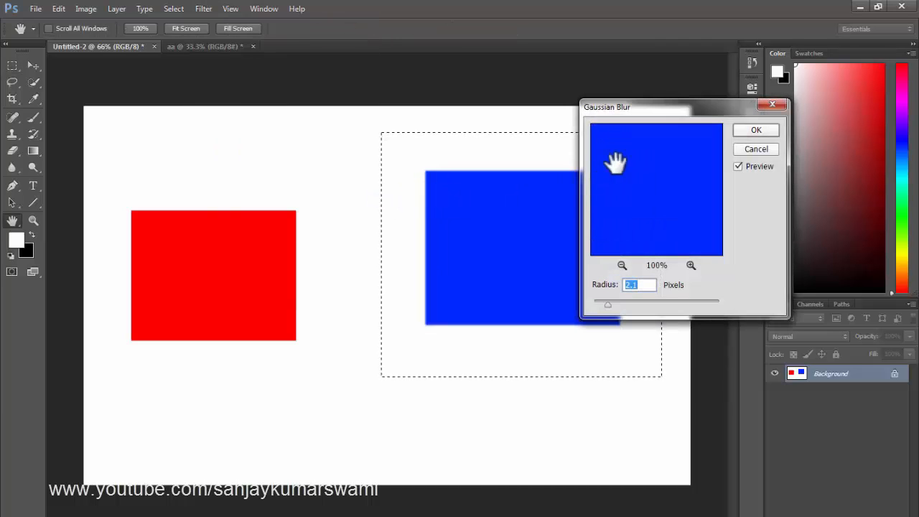
drag(635, 302, 669, 298)
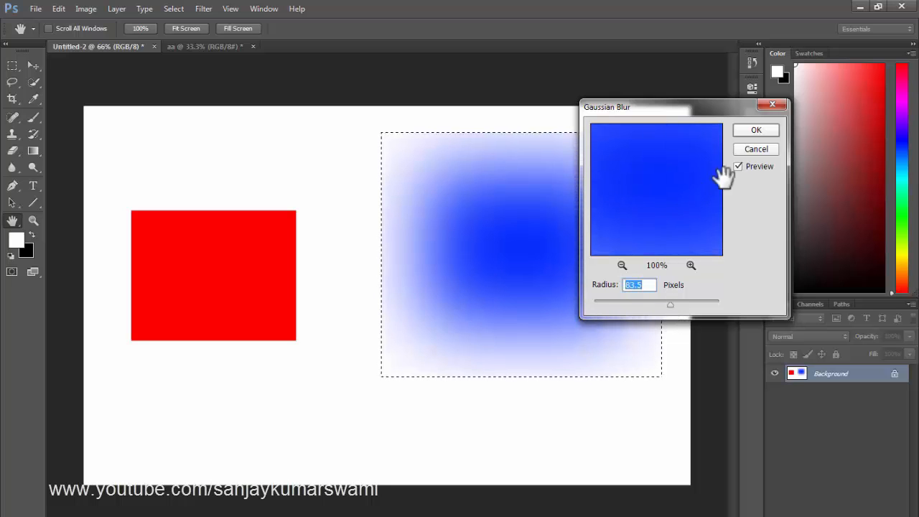
click(740, 132)
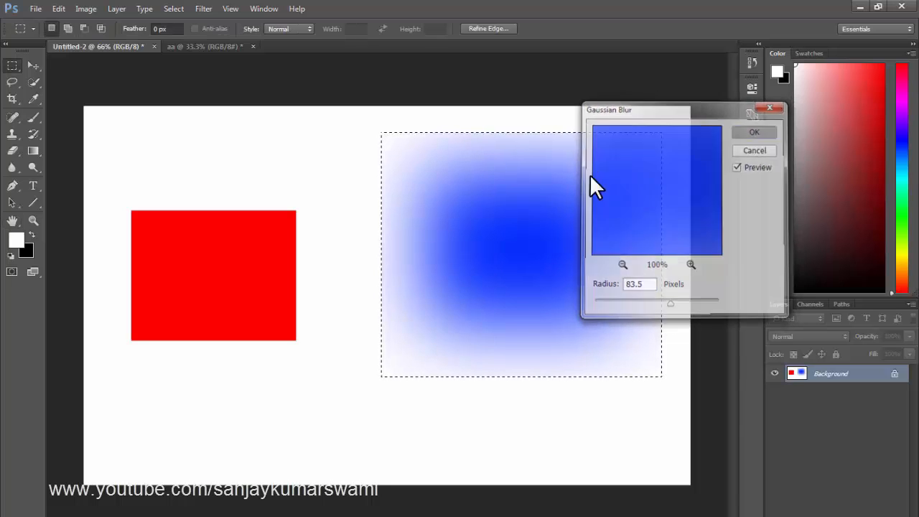
- Select a rectangular area with a white margin around the red rectangle and open Box Blur for it
click(352, 153)
drag(355, 153, 93, 413)
click(87, 401)
click(206, 7)
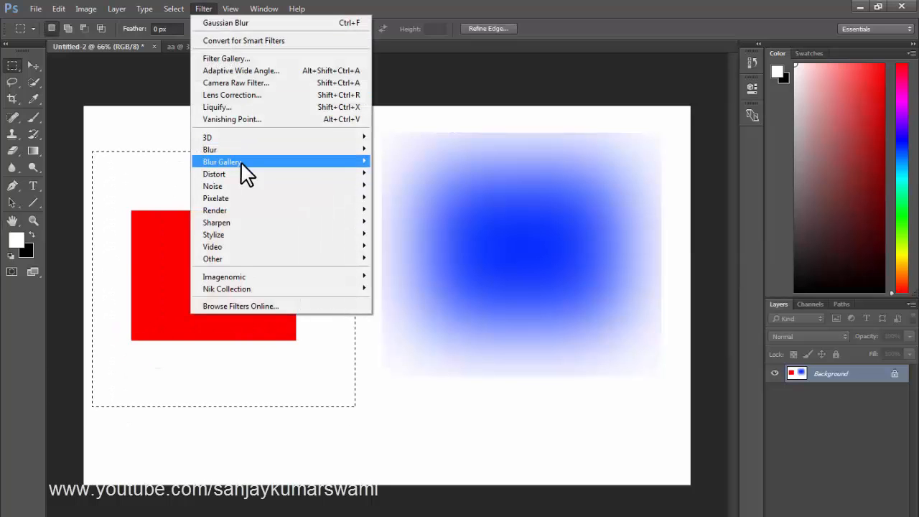
mouse_move(261, 151)
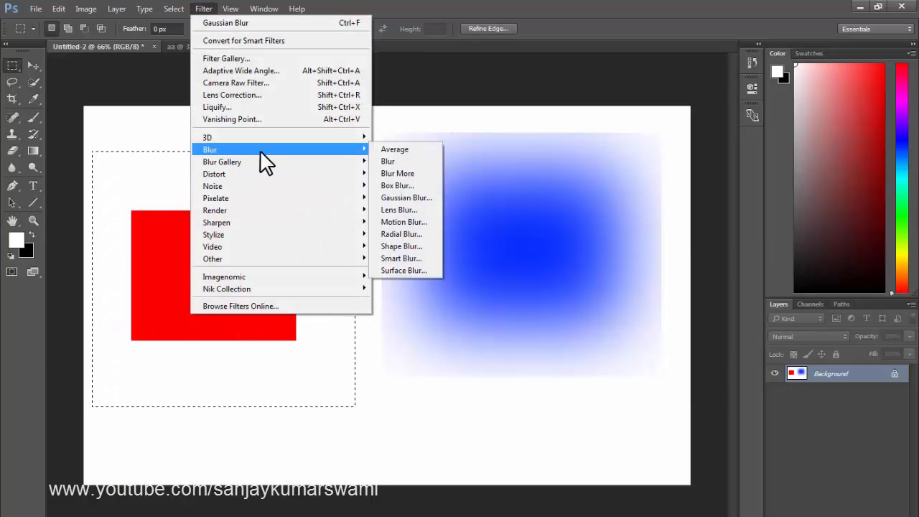
click(409, 186)
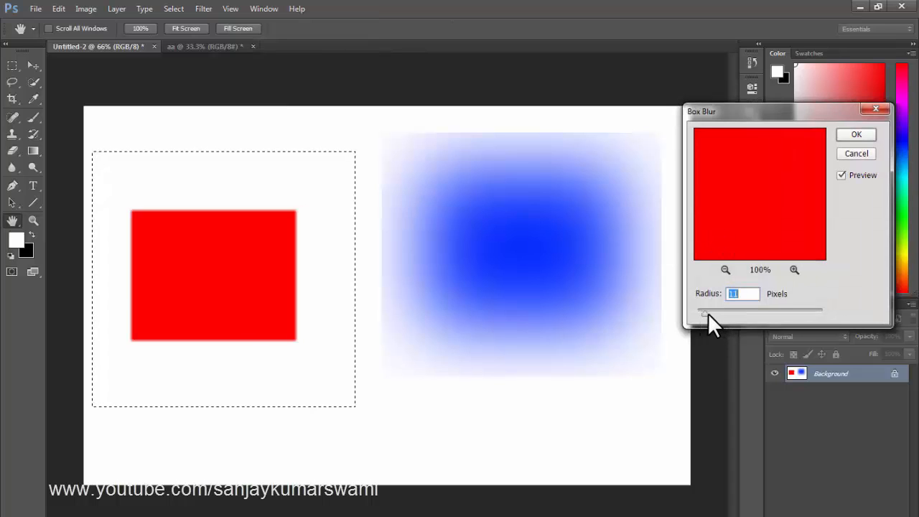
- Apply Box Blur with a radius of 70 pixels to the red rectangle's area and clear the selection
drag(720, 307, 741, 304)
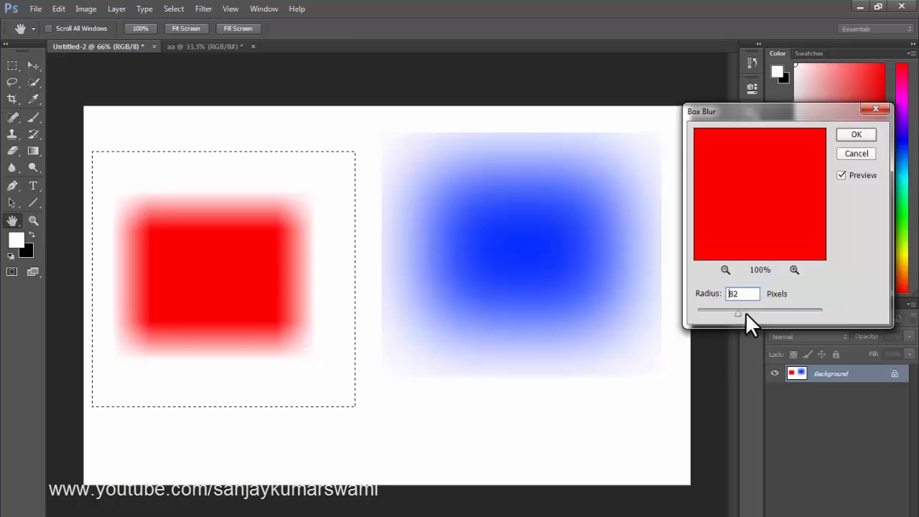
drag(745, 313, 734, 312)
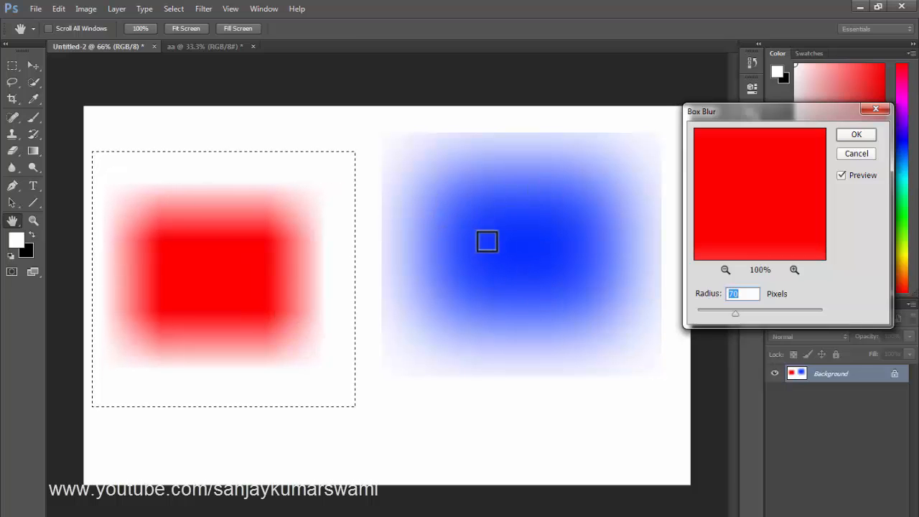
key(Return)
key(ctrl+d)
key(m)
- Switch to the portrait document aa, duplicate its Background layer and hide the original
click(195, 9)
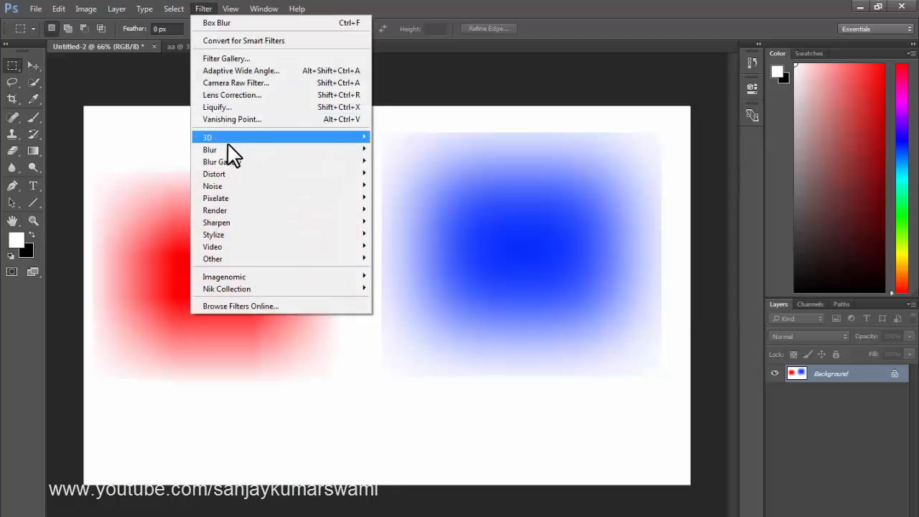
mouse_move(228, 150)
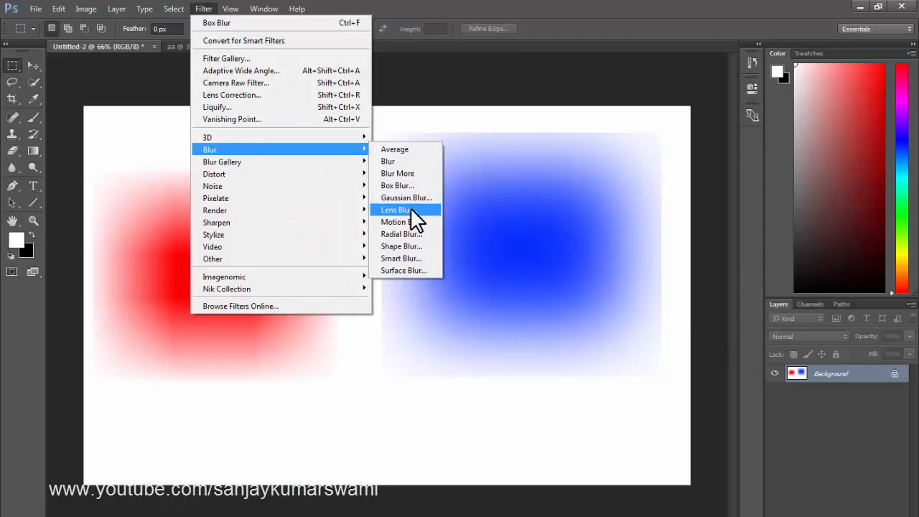
key(l)
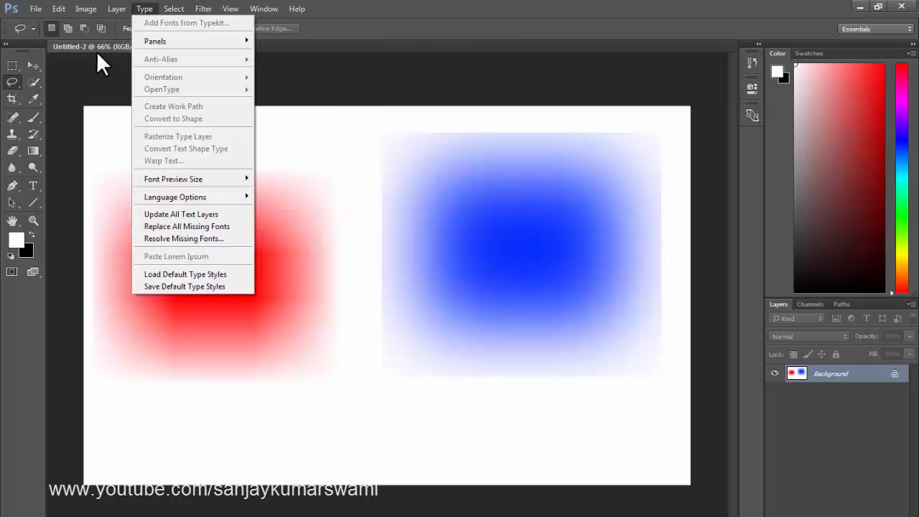
click(66, 46)
click(188, 46)
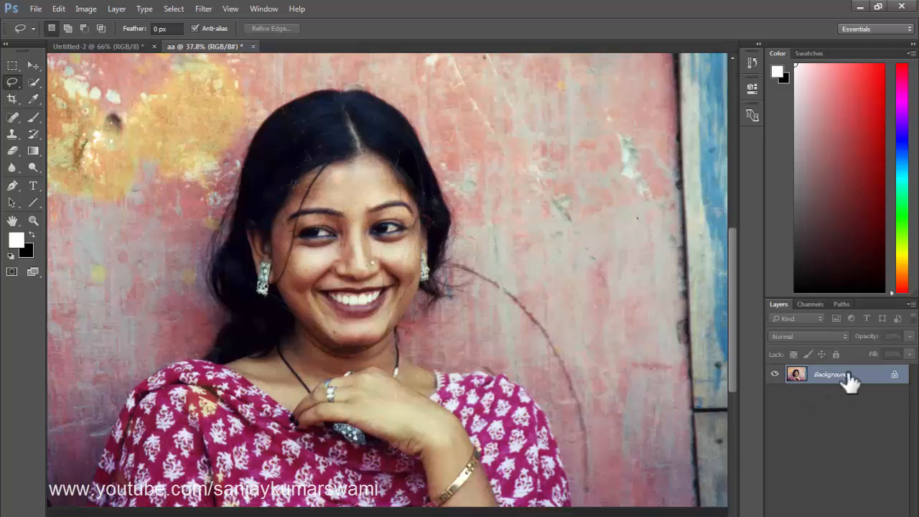
key(ctrl+j)
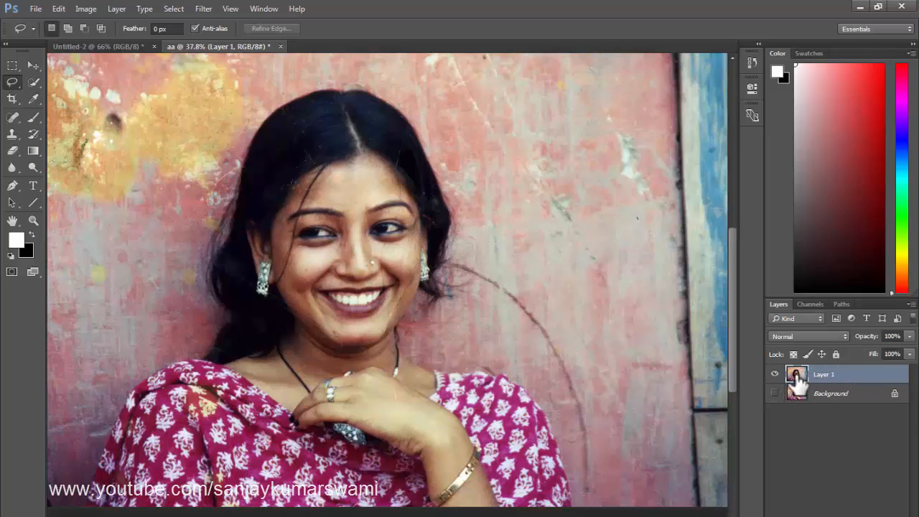
- Outline the woman with a freehand Lasso selection, correcting the outline around the top of her hair
drag(799, 382, 435, 337)
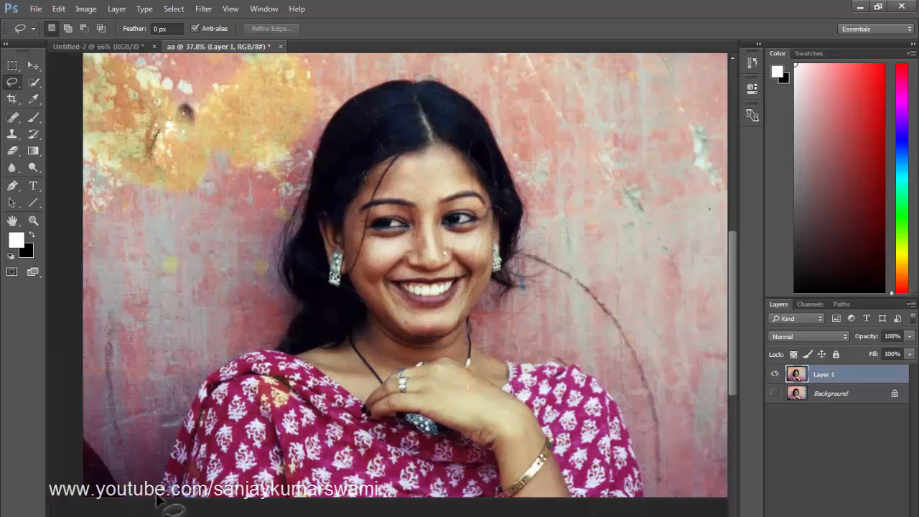
drag(170, 456, 210, 385)
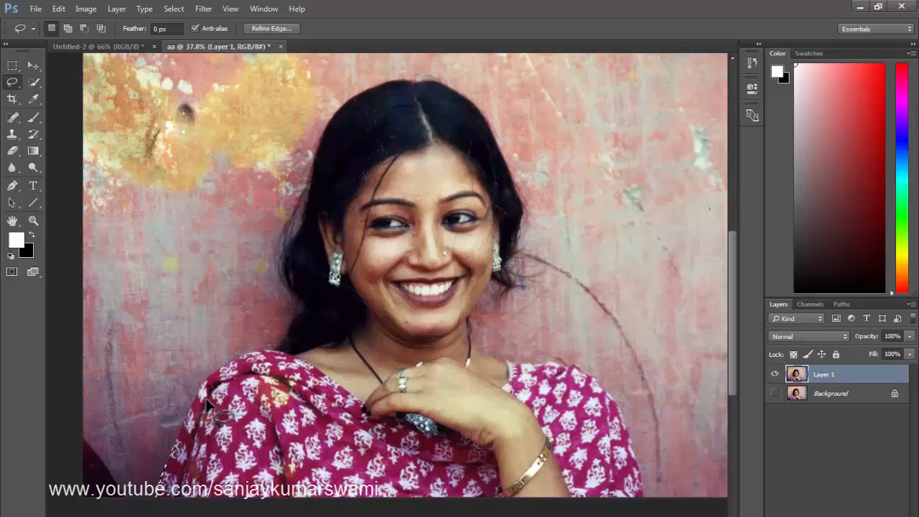
click(158, 495)
mouse_move(167, 495)
mouse_down()
mouse_move(204, 427)
mouse_move(291, 359)
mouse_move(452, 93)
mouse_move(481, 347)
mouse_move(636, 496)
mouse_up()
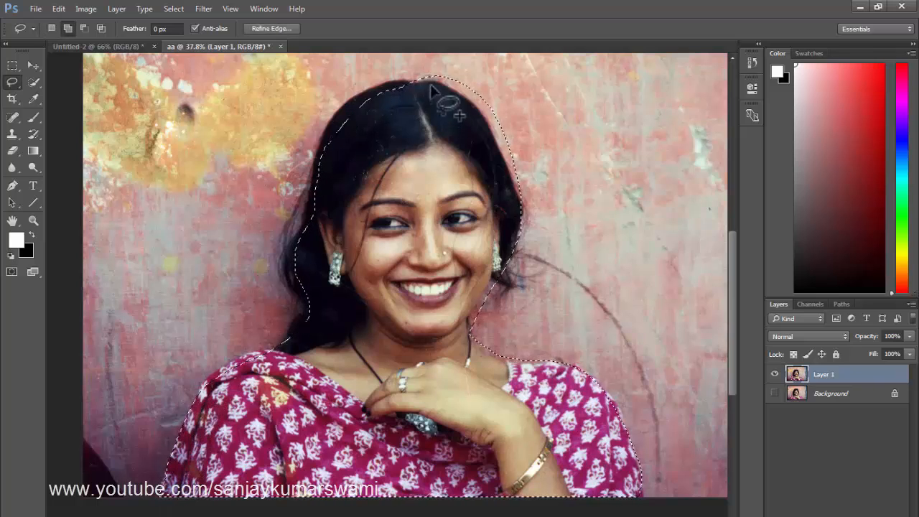
mouse_move(425, 79)
mouse_down()
mouse_move(478, 111)
mouse_move(510, 173)
mouse_move(555, 156)
mouse_move(367, 95)
mouse_move(439, 83)
mouse_move(444, 56)
mouse_move(395, 68)
mouse_up()
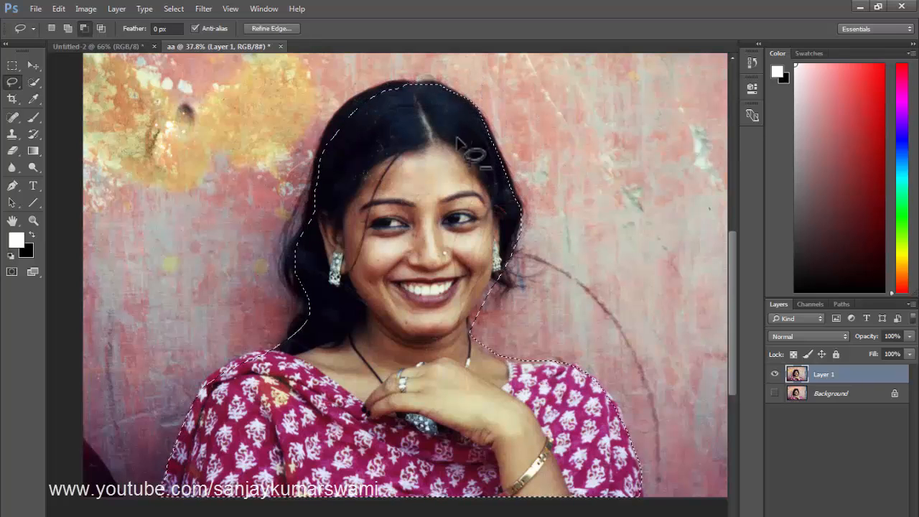
drag(404, 301, 393, 246)
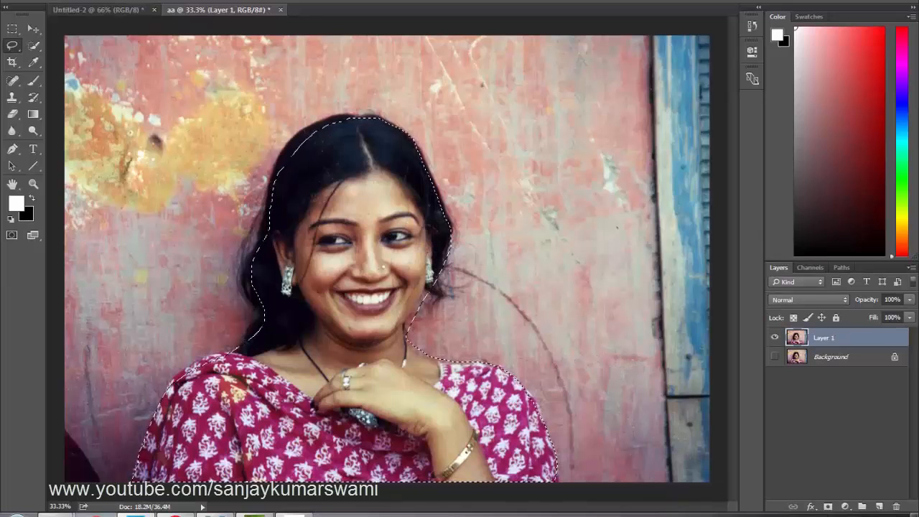
- Mask the duplicated layer to the selected woman and feather the layer mask by 3.4 px
click(828, 505)
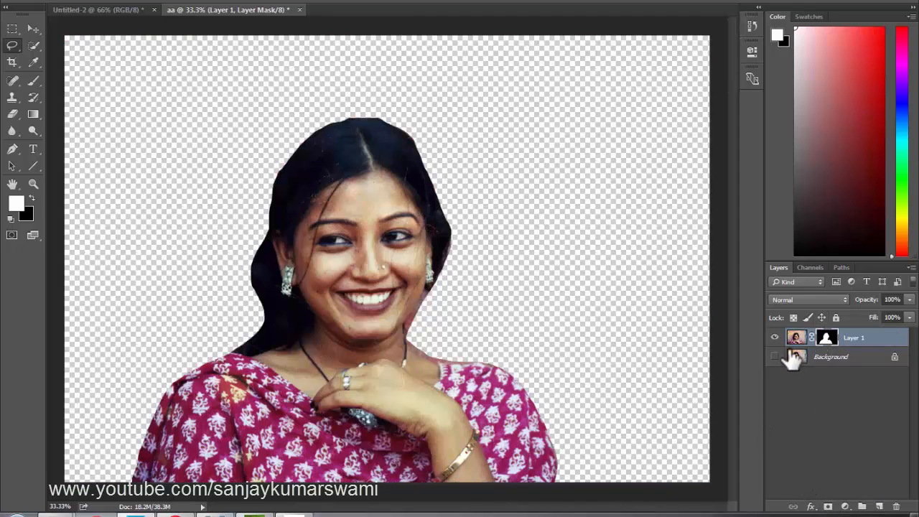
double_click(826, 342)
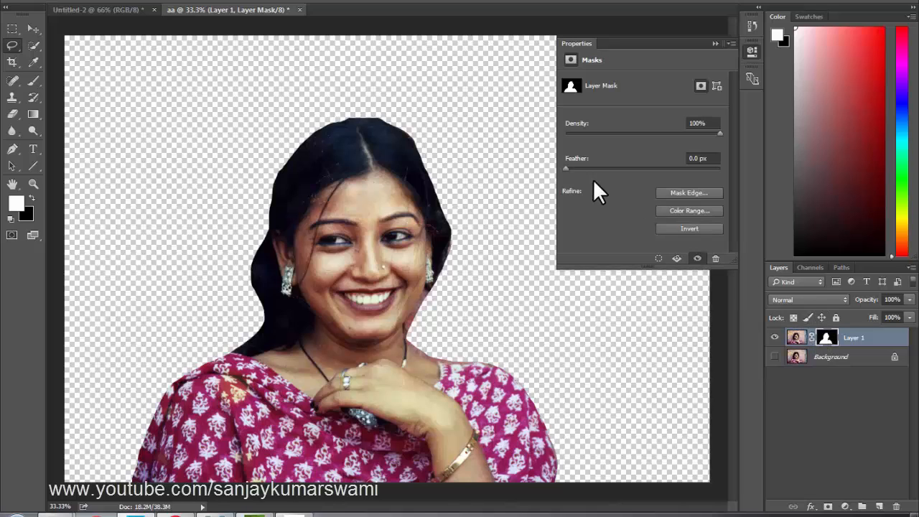
drag(566, 168, 594, 169)
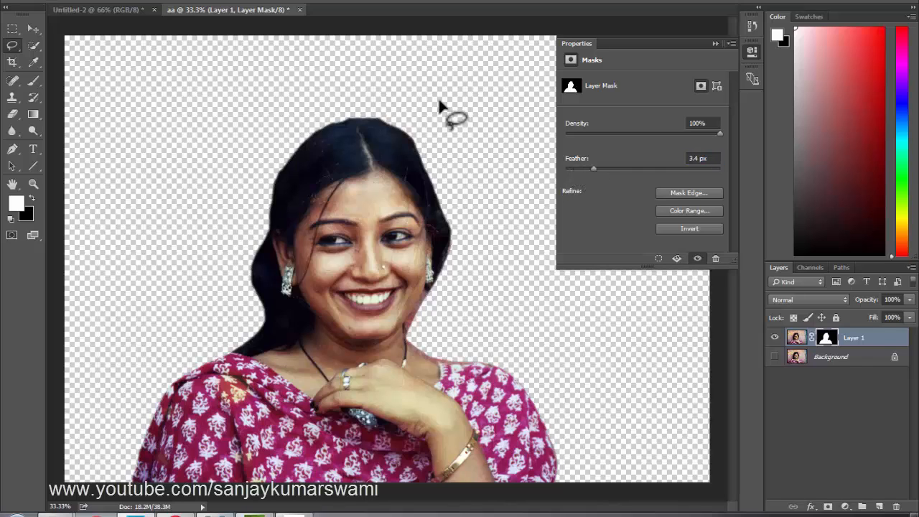
click(715, 42)
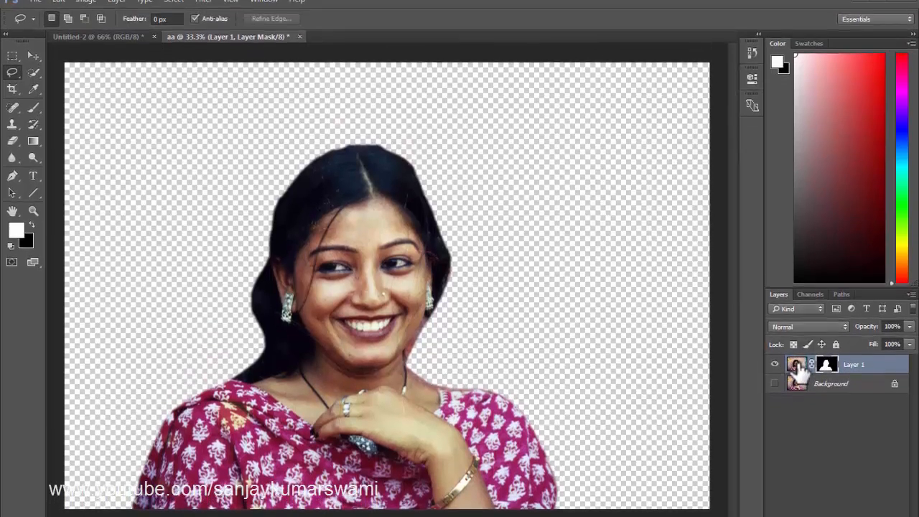
- Start Lens Blur on Layer 1's image and compare None with Layer Mask as the depth map source, ending on Layer Mask
click(798, 341)
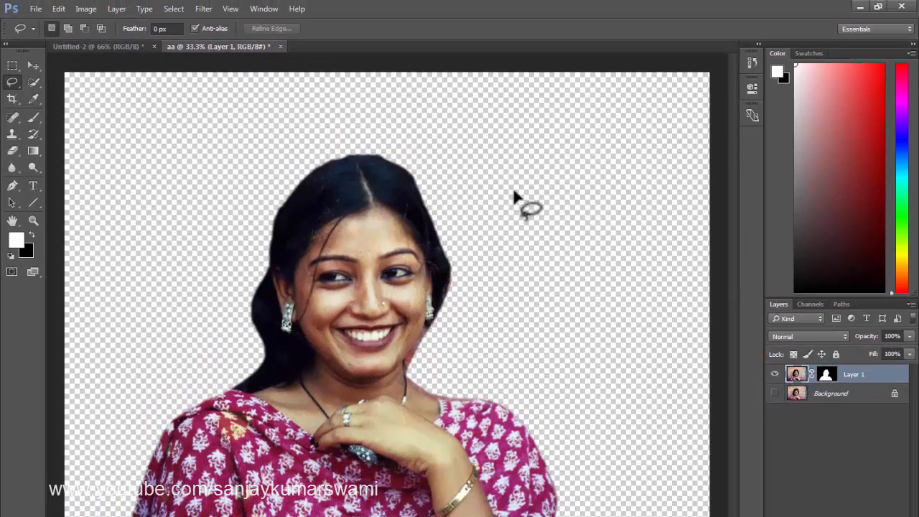
click(204, 9)
mouse_move(234, 149)
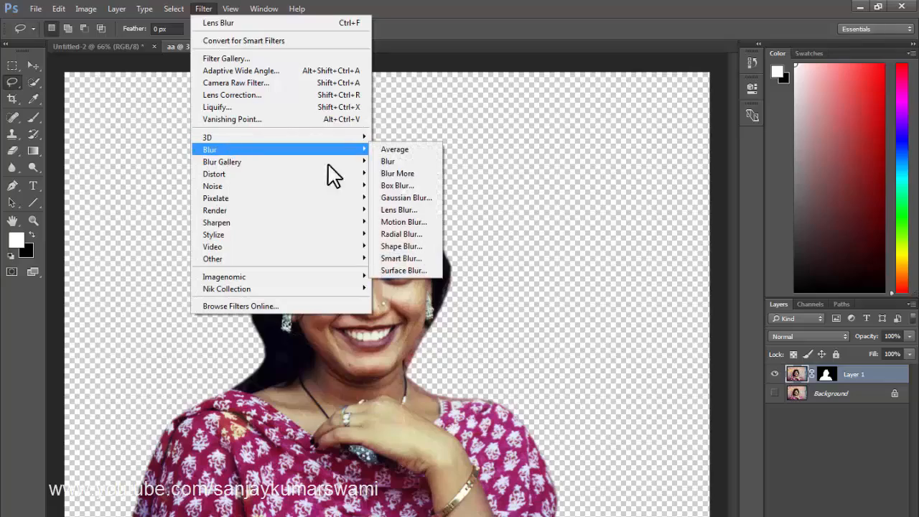
click(417, 209)
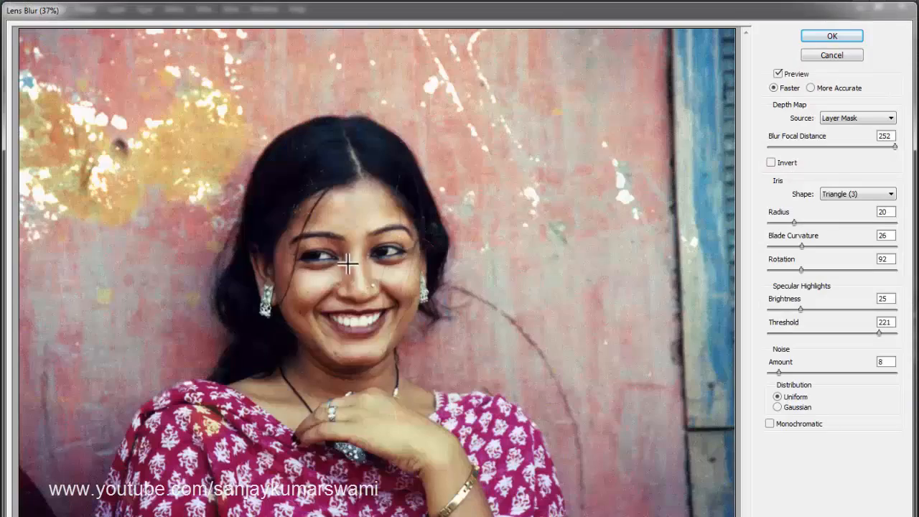
click(819, 119)
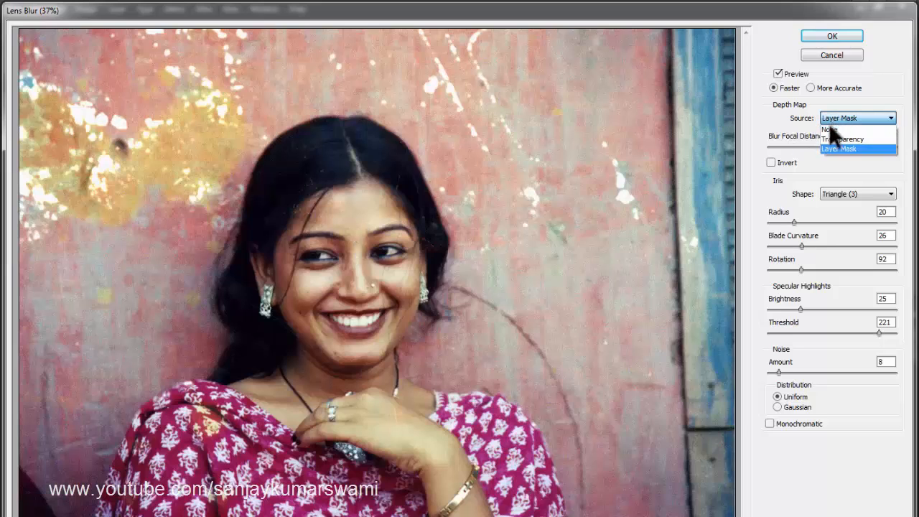
click(829, 128)
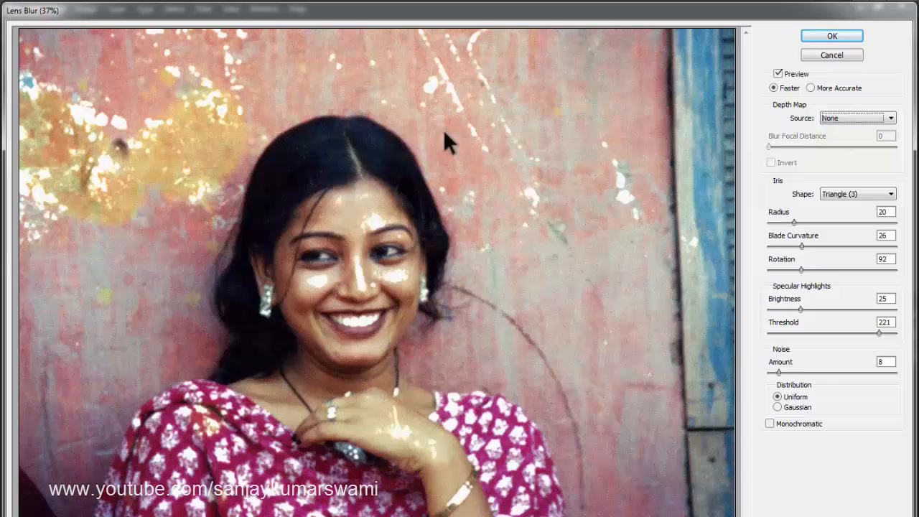
click(833, 119)
click(837, 145)
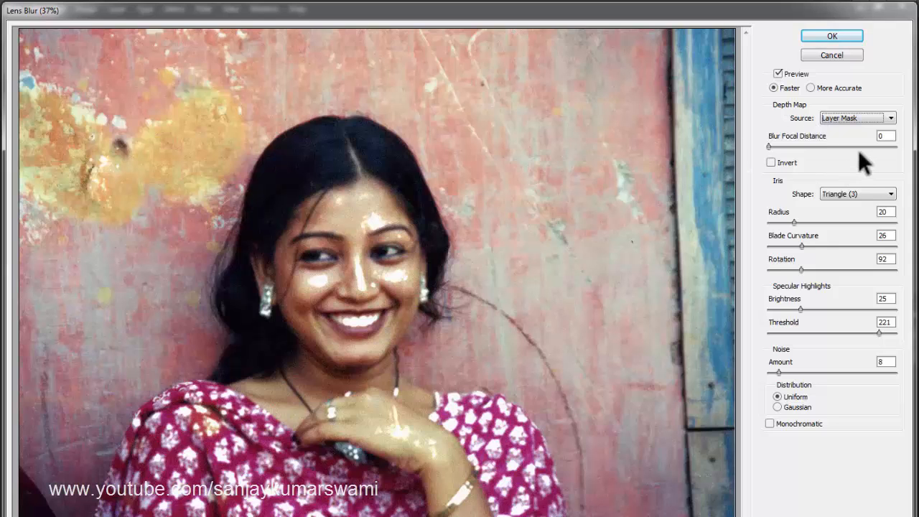
- Reset the Lens Blur radius, blade curvature, rotation and noise to 0, and lower the specular brightness to 2
ctrl+click(270, 233)
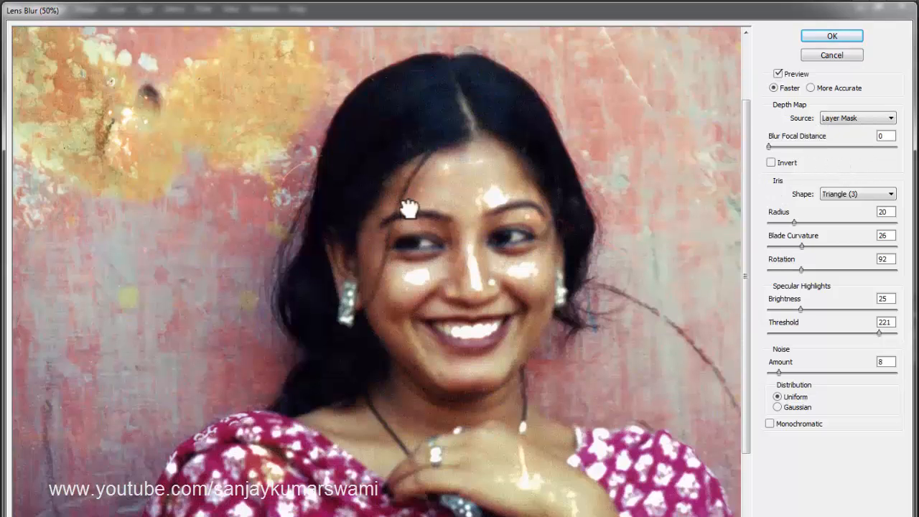
drag(409, 208, 409, 161)
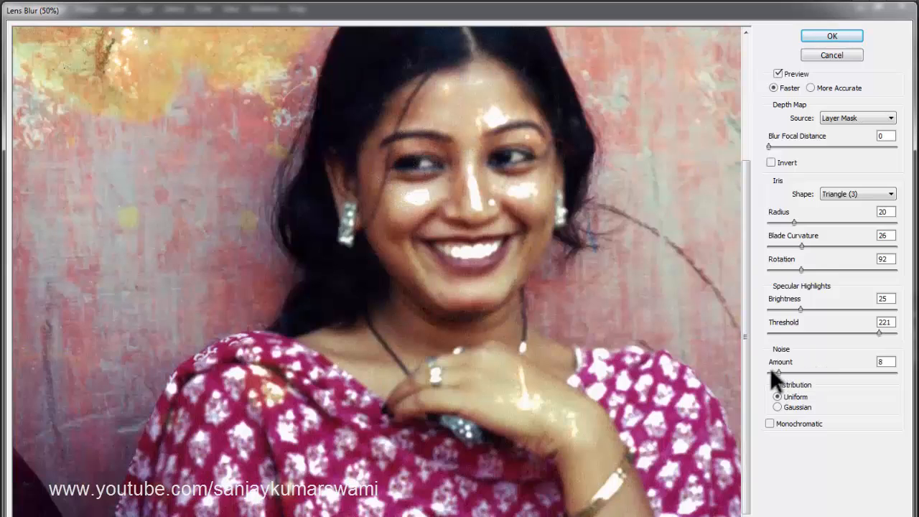
drag(771, 368, 761, 372)
drag(769, 308, 762, 308)
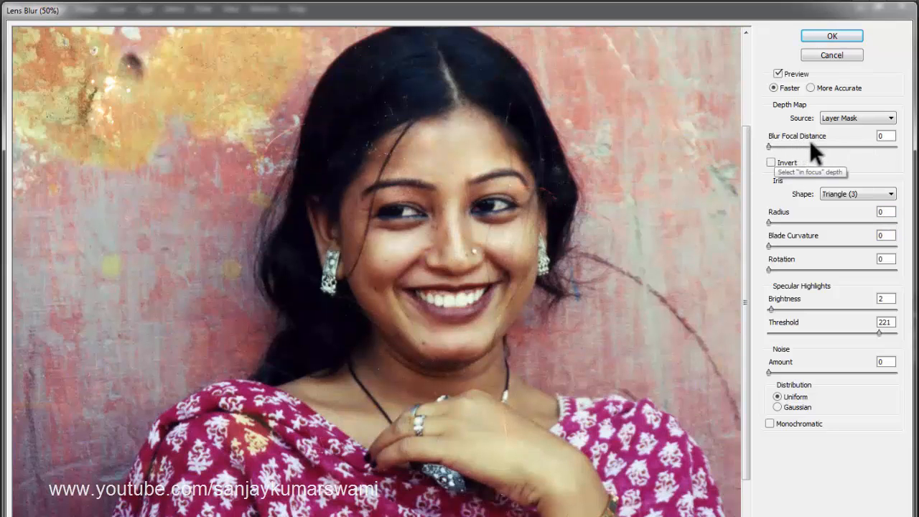
- Set the iris radius to 23 and raise the blur focal distance through 125, 189 and 244 to 255
click(831, 147)
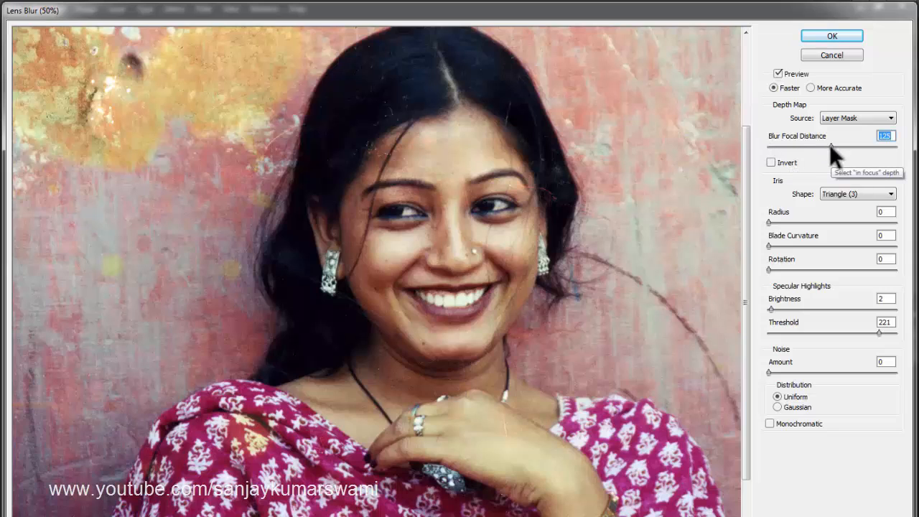
click(862, 147)
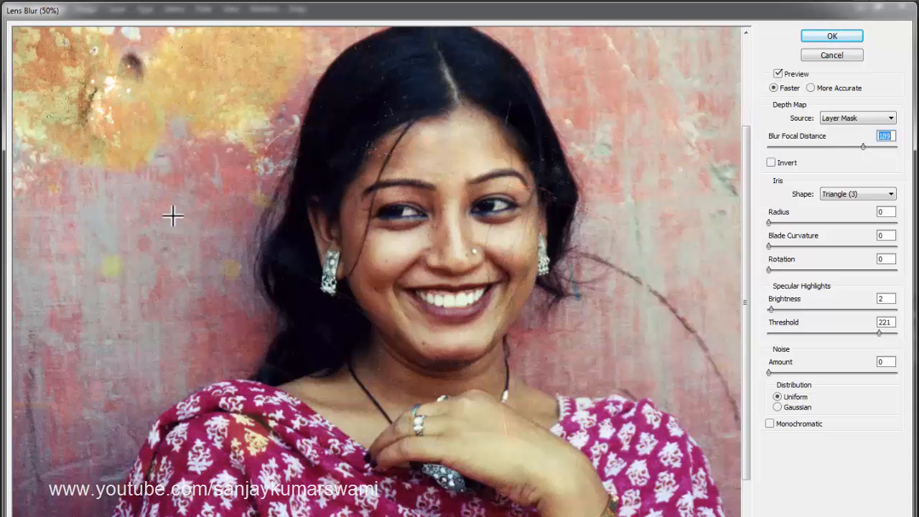
click(797, 222)
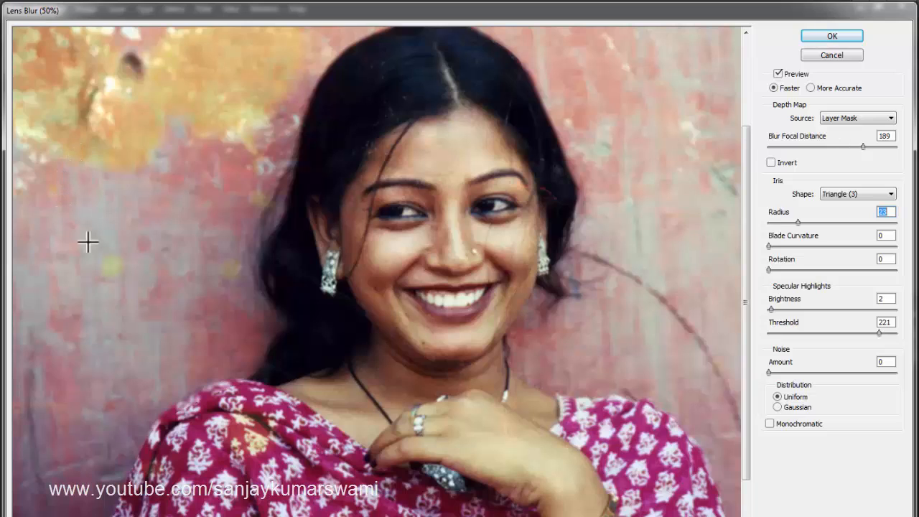
drag(864, 147, 896, 146)
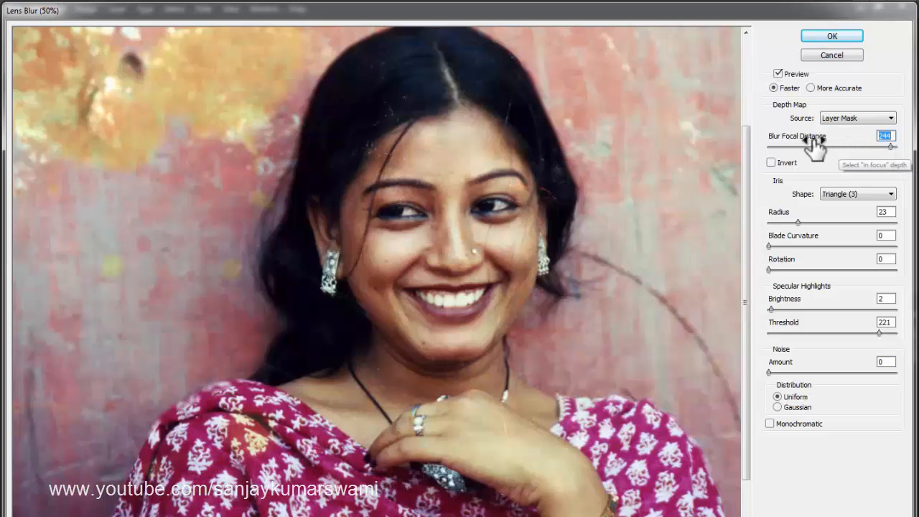
drag(892, 146, 898, 145)
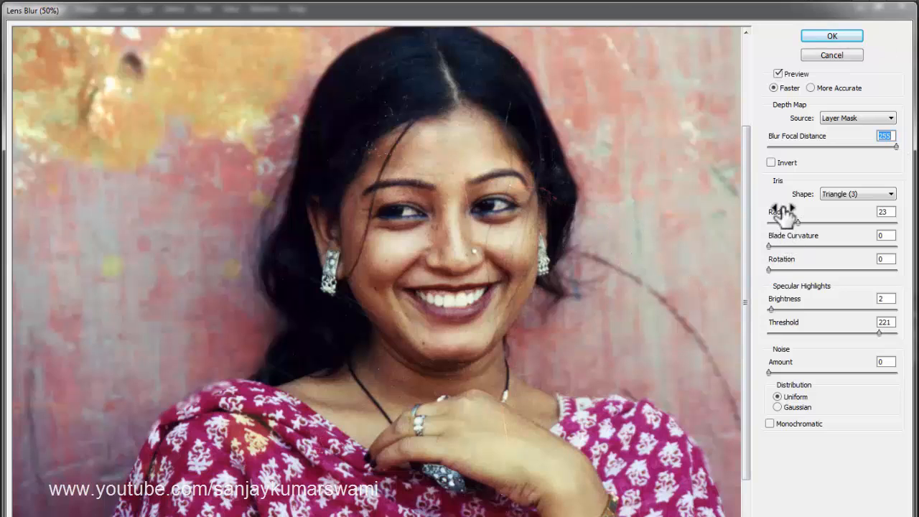
- Apply Lens Blur with radius 31, blade curvature 18, brightness 48, threshold 218 and noise 2, after trying noise 60
click(807, 222)
click(791, 245)
drag(796, 309, 830, 309)
mouse_move(879, 333)
mouse_down()
mouse_move(860, 332)
mouse_move(878, 332)
mouse_up()
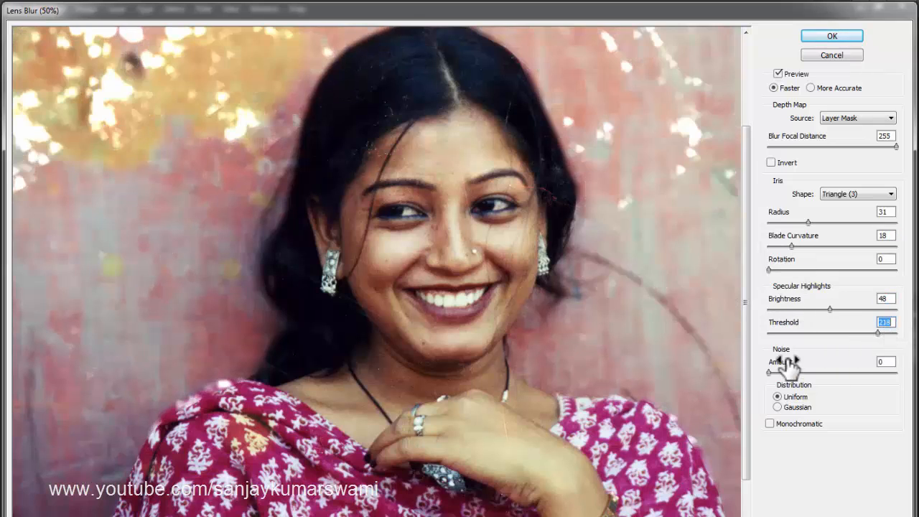
drag(786, 370, 845, 372)
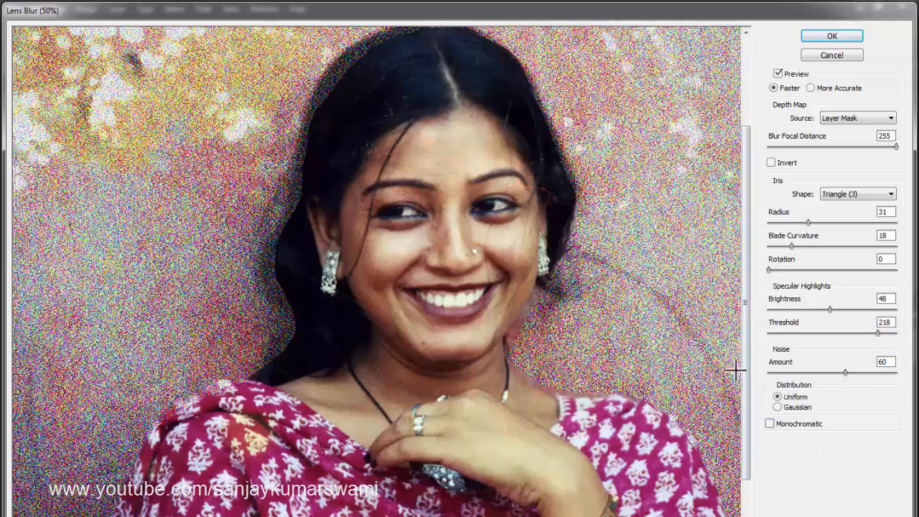
click(770, 373)
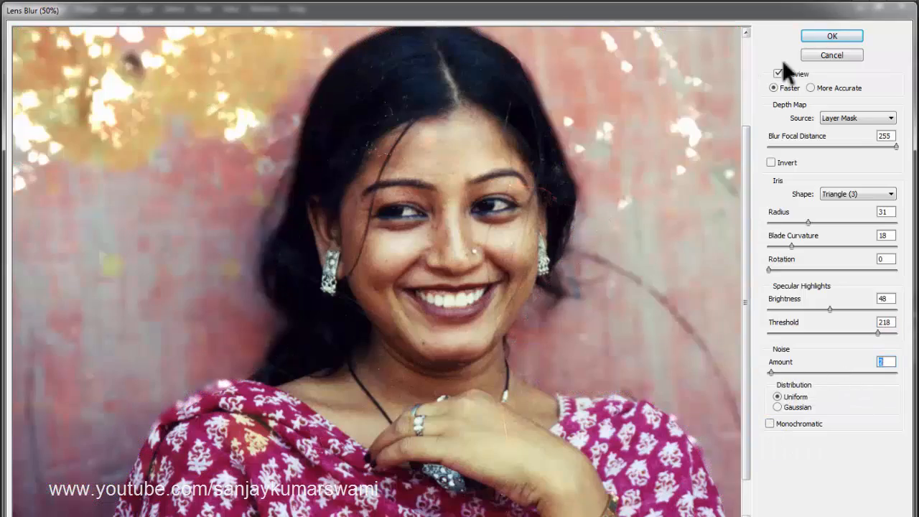
click(811, 39)
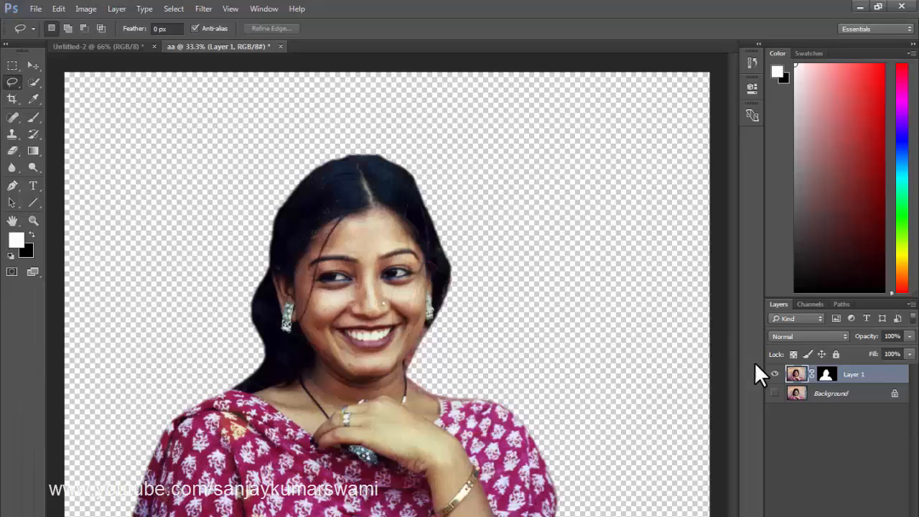
- Disable Layer 1's layer mask and examine the blurred background around the woman
click(825, 372)
right_click(825, 372)
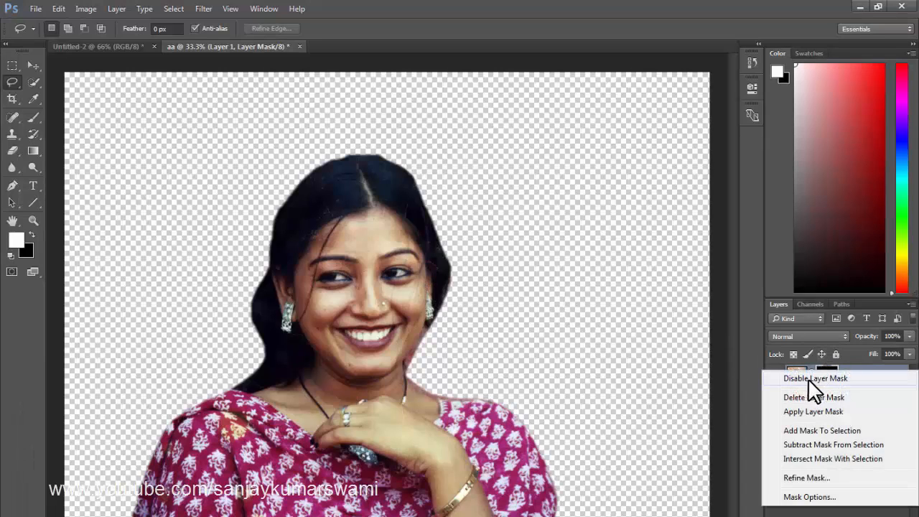
click(825, 381)
drag(434, 294, 322, 304)
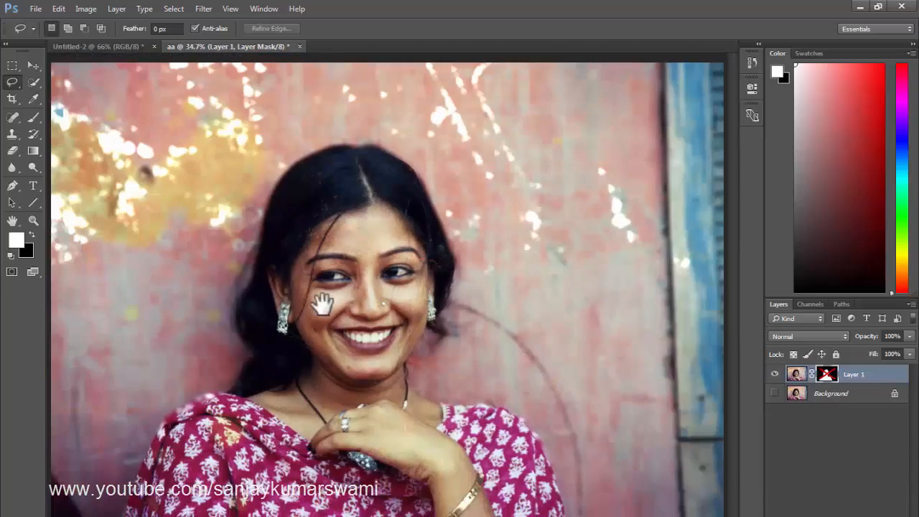
drag(212, 321, 323, 381)
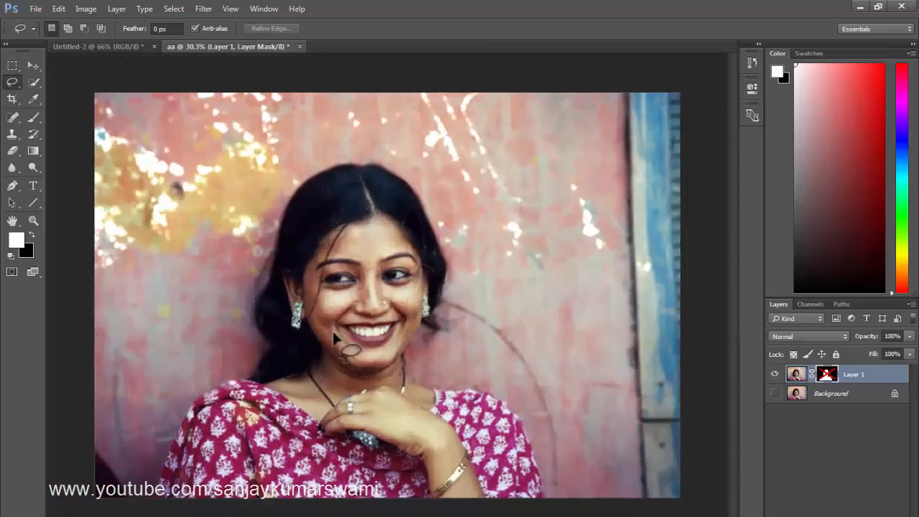
drag(395, 293, 429, 347)
drag(352, 343, 390, 267)
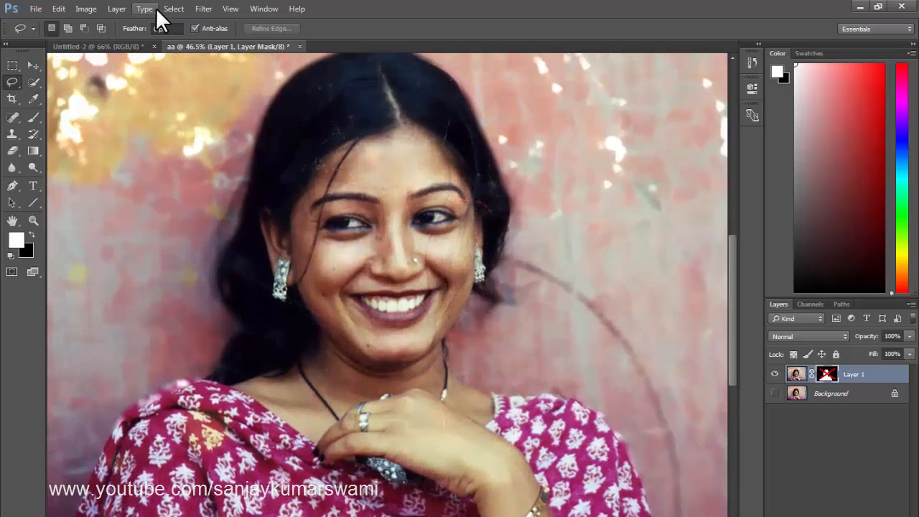
click(201, 9)
mouse_move(248, 152)
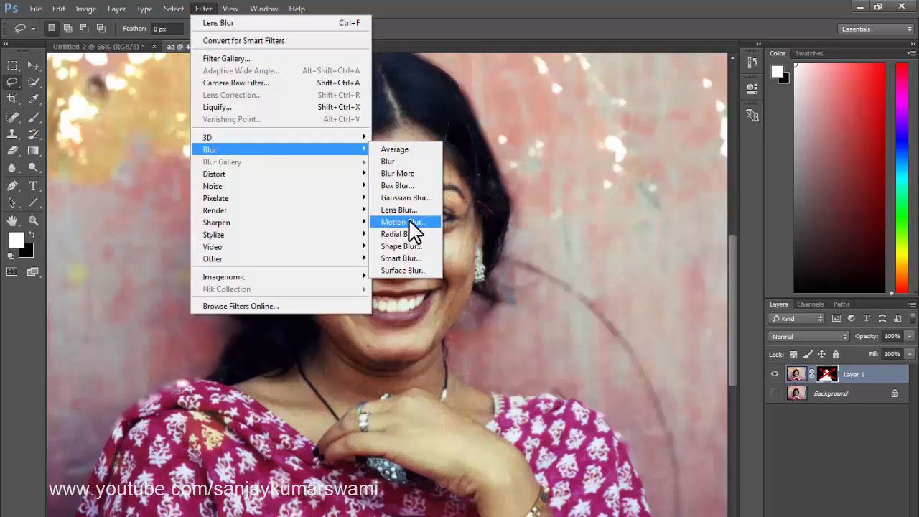
click(554, 230)
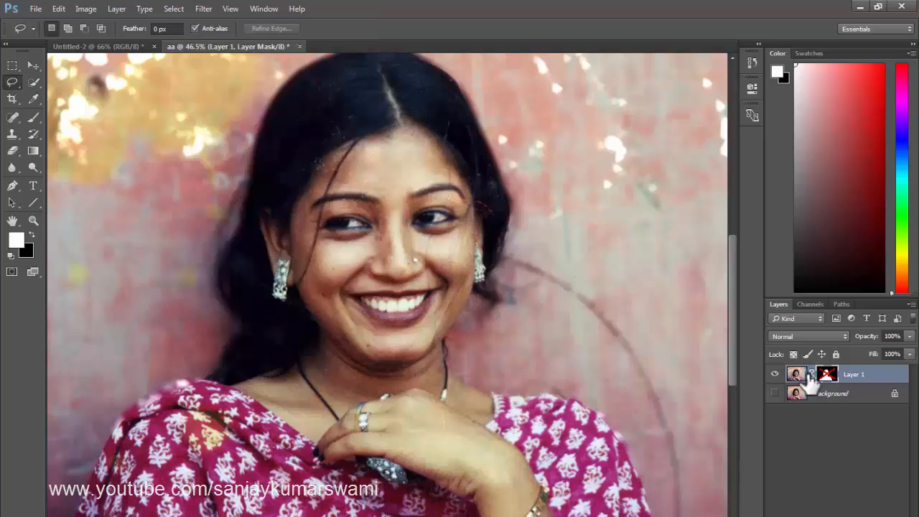
- Replace the lens-blurred Layer 1 with a fresh duplicate of the Background layer and hide the original
click(774, 375)
click(774, 391)
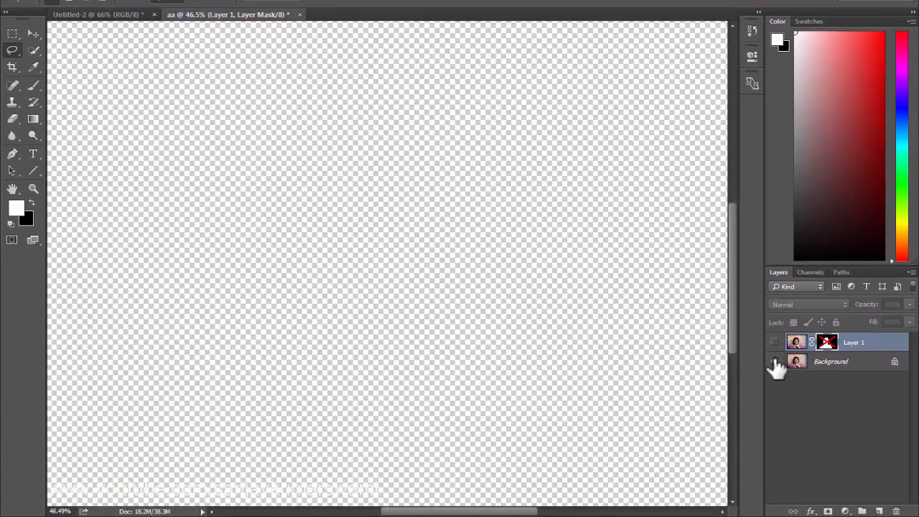
click(775, 391)
click(853, 343)
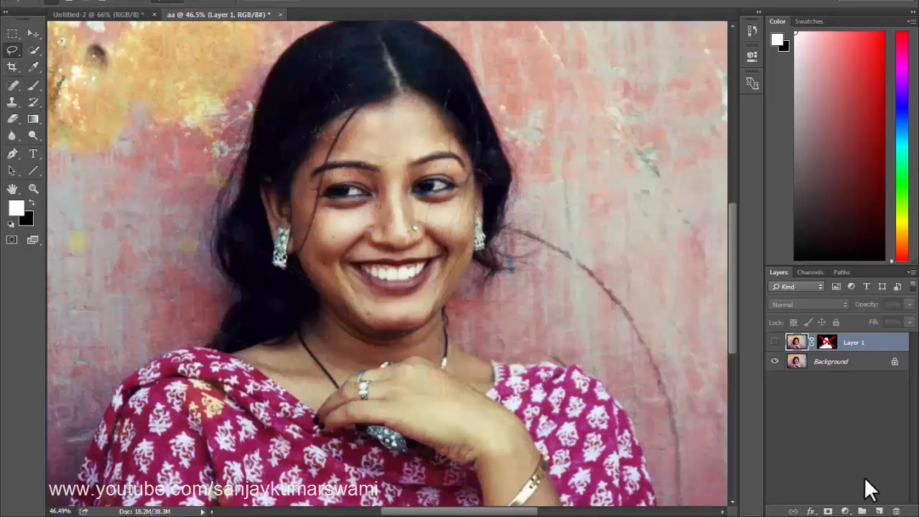
click(896, 511)
key(Return)
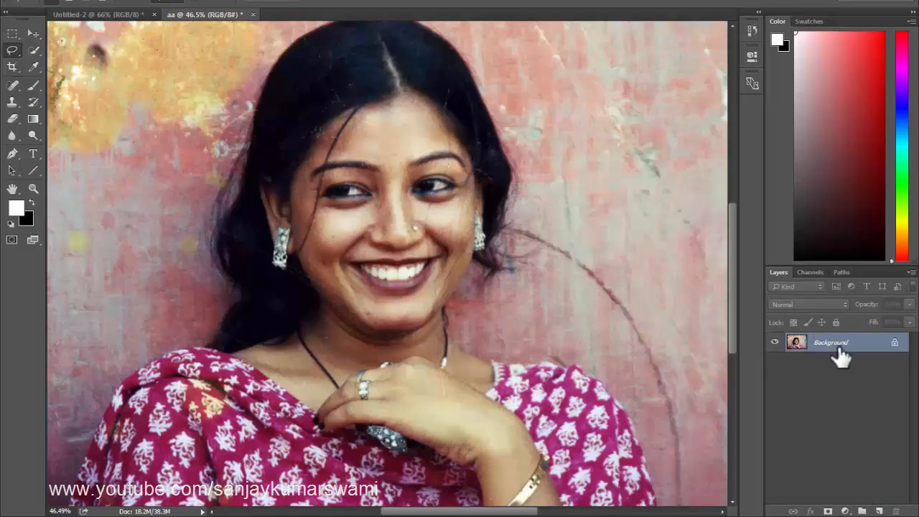
drag(341, 248, 309, 246)
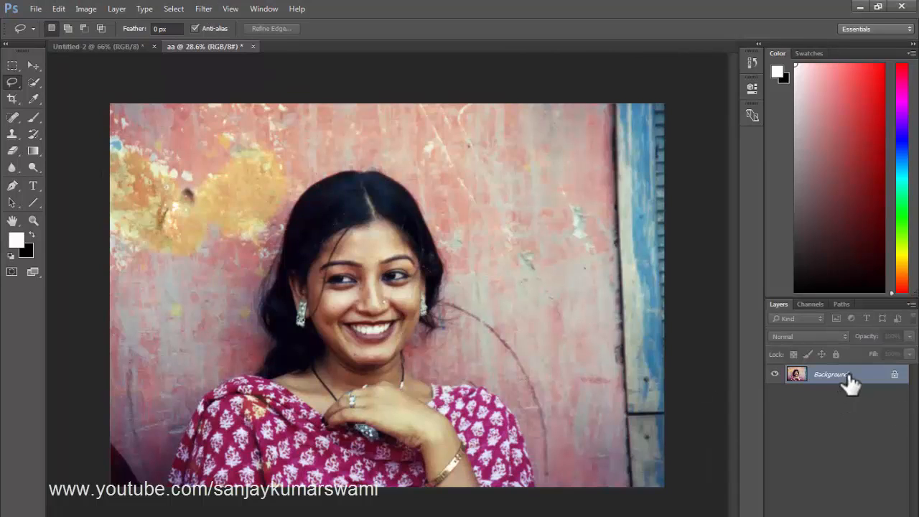
key(ctrl+j)
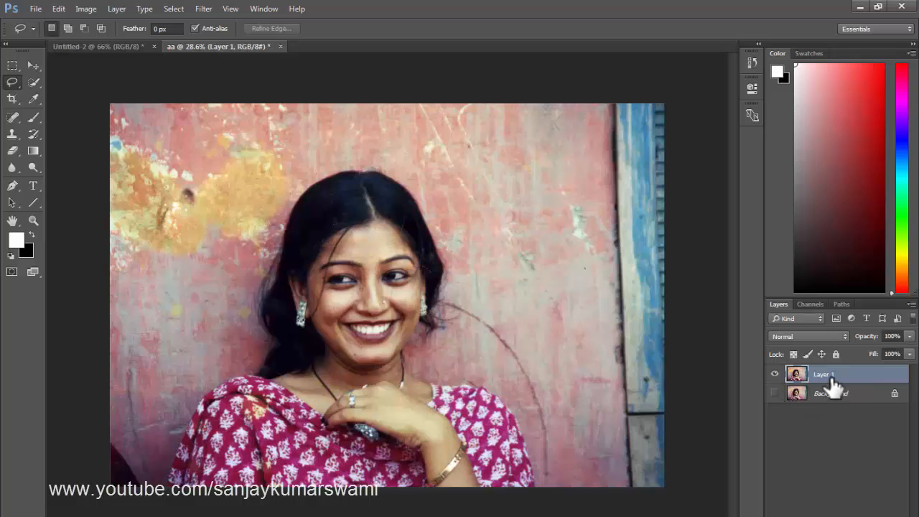
- Try Motion Blur on Layer 1 with a distance of 2000 pixels and an angle of -70°
click(202, 10)
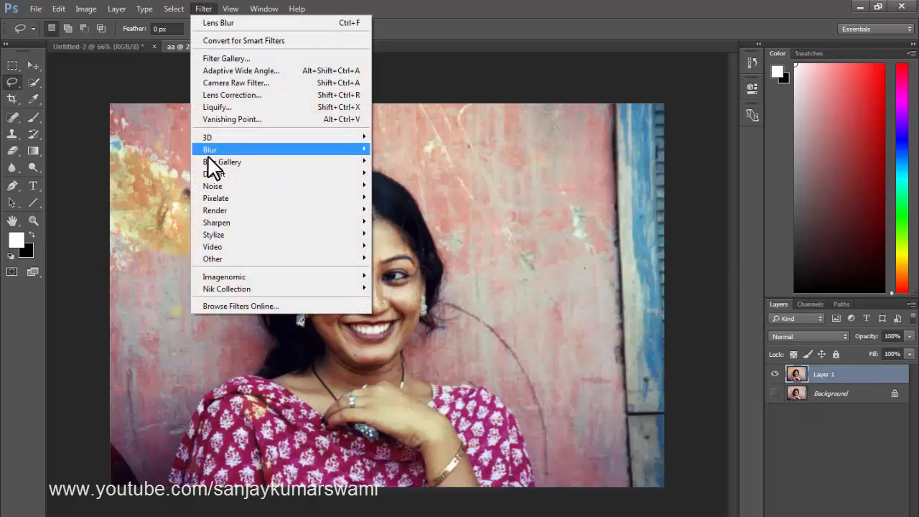
mouse_move(212, 150)
click(399, 221)
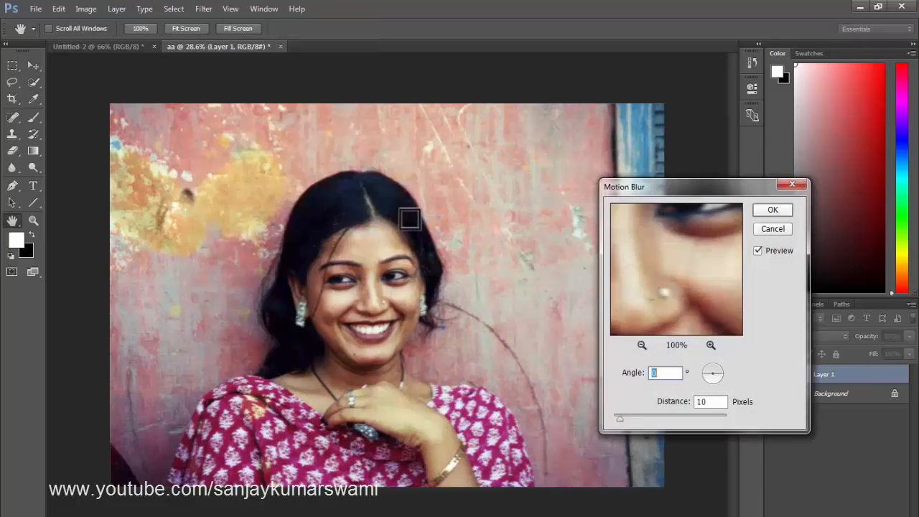
drag(698, 186, 616, 96)
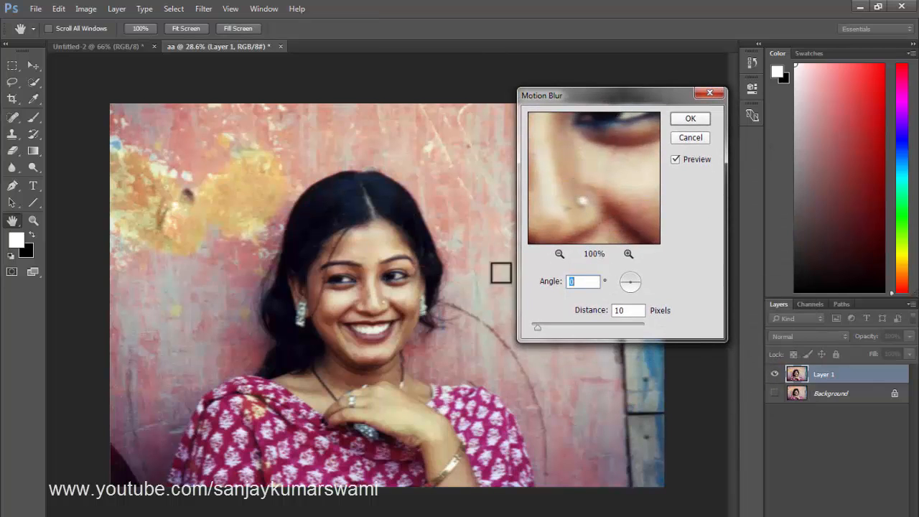
drag(537, 326, 694, 318)
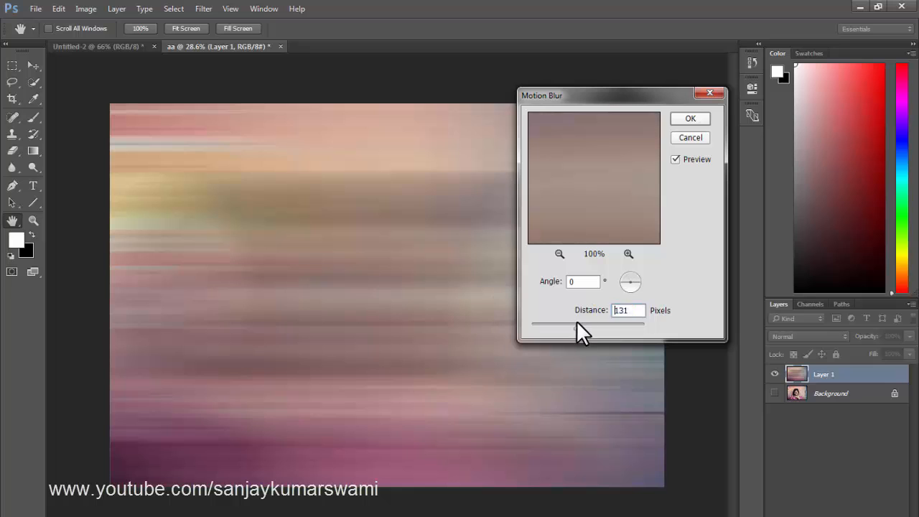
mouse_move(577, 321)
mouse_down()
mouse_move(585, 322)
mouse_move(556, 325)
mouse_move(708, 323)
mouse_up()
drag(585, 92, 641, 105)
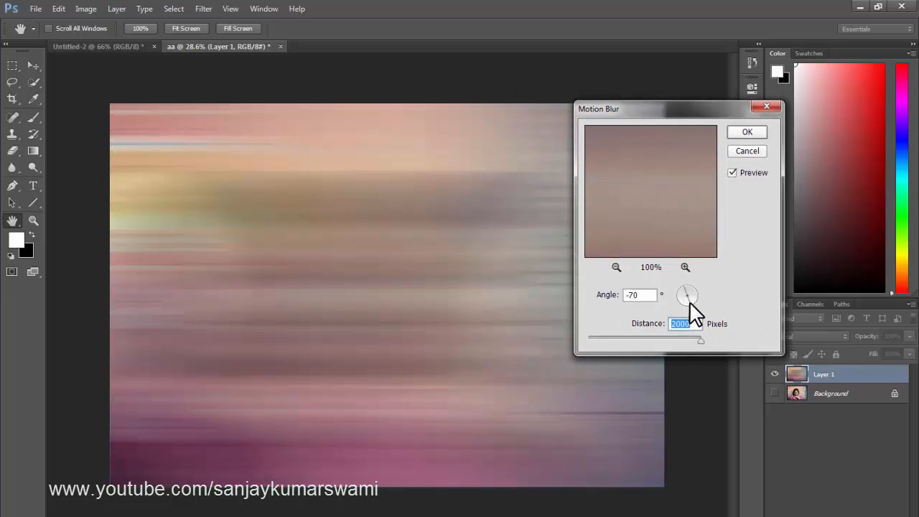
drag(690, 302, 695, 301)
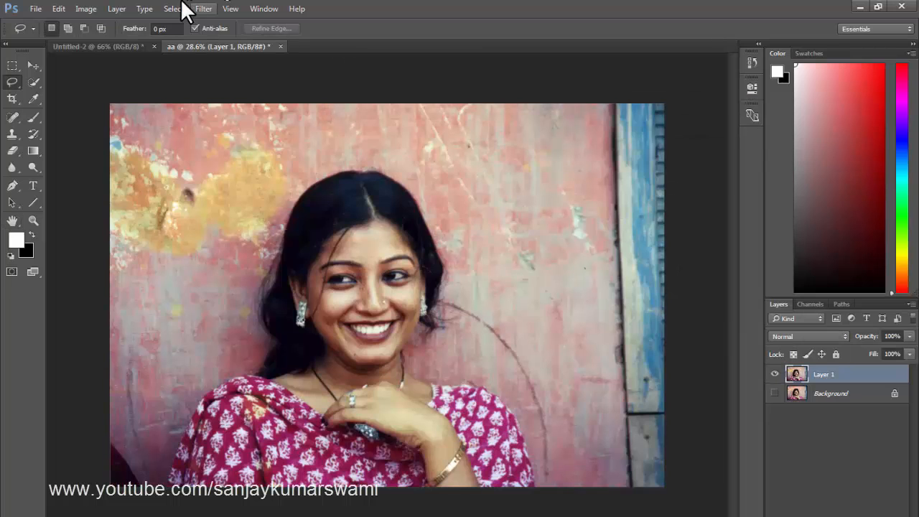
- Try Radial Blur on Layer 1 with the Spin method, amount 34 and Good quality, and undo it
click(204, 9)
mouse_move(233, 149)
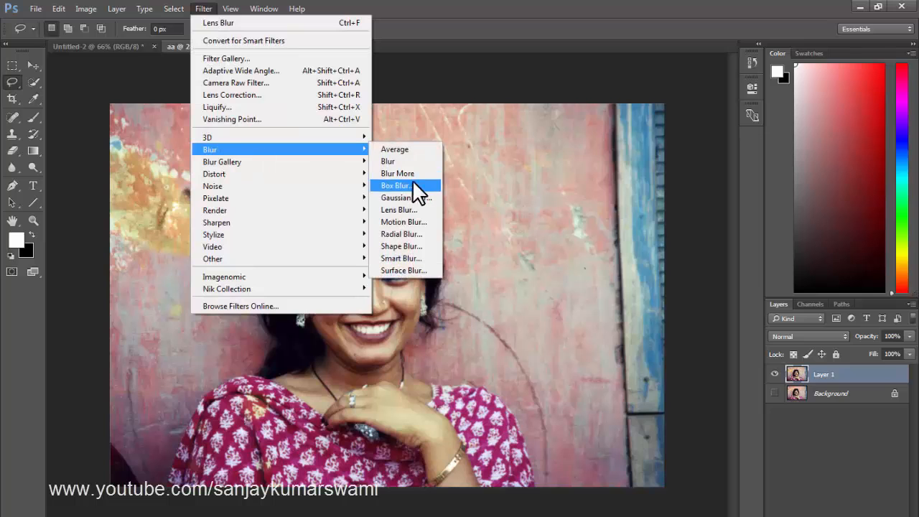
click(421, 234)
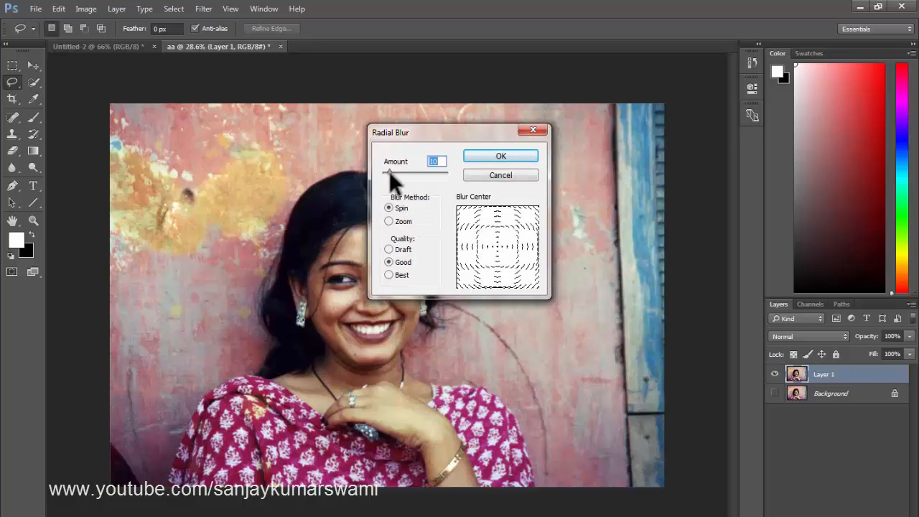
drag(389, 171, 403, 172)
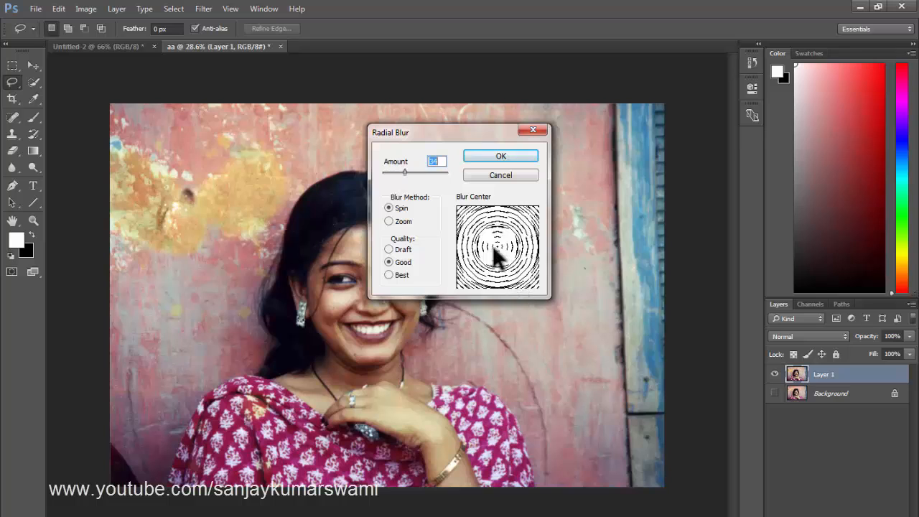
drag(462, 134, 582, 138)
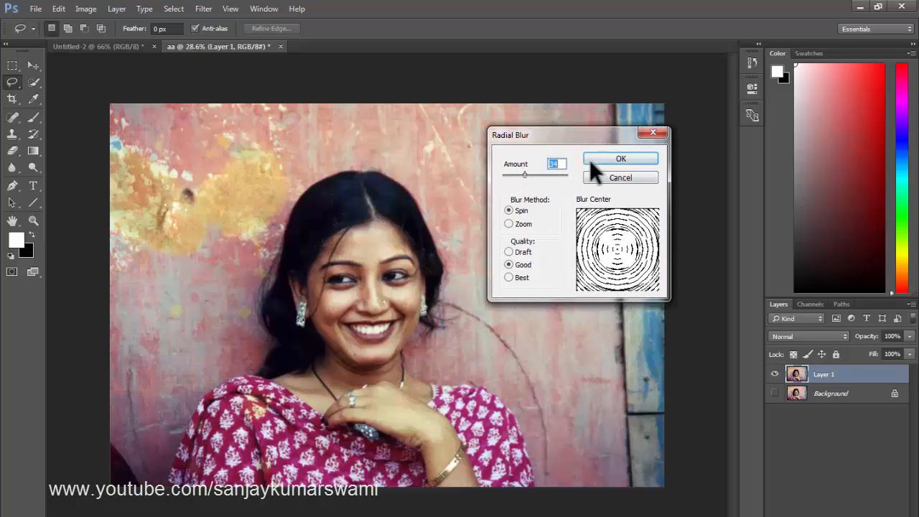
click(618, 159)
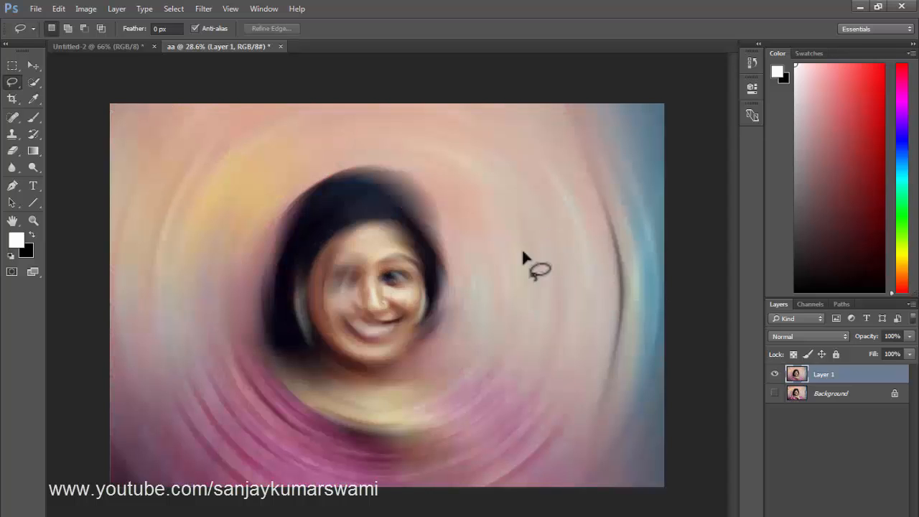
key(ctrl+z)
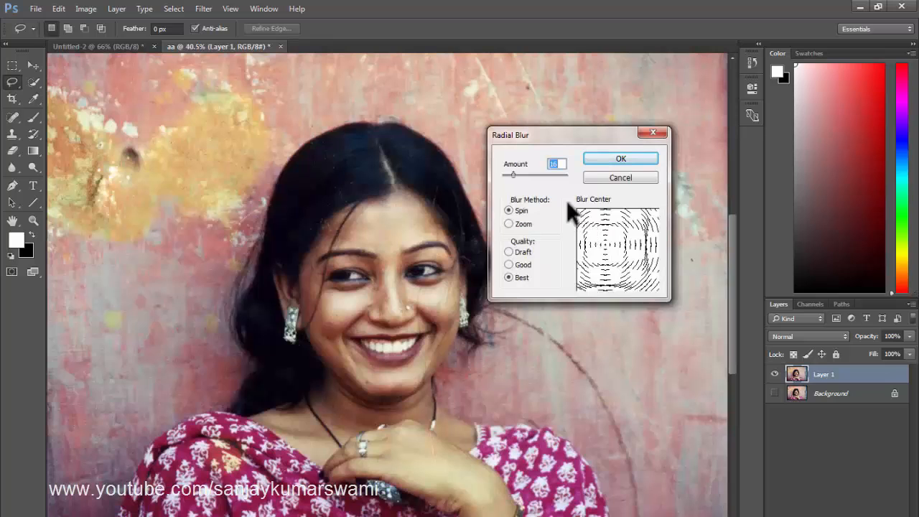
- Try Radial Blur on Layer 1 with a repositioned blur center, the Zoom method and Best quality, and undo it
mouse_move(608, 238)
mouse_down()
mouse_move(626, 248)
mouse_move(607, 245)
mouse_up()
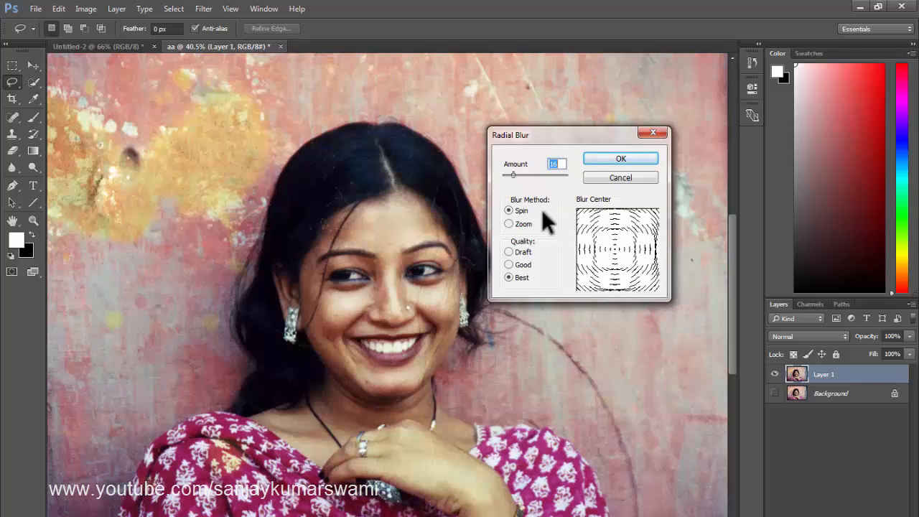
click(523, 222)
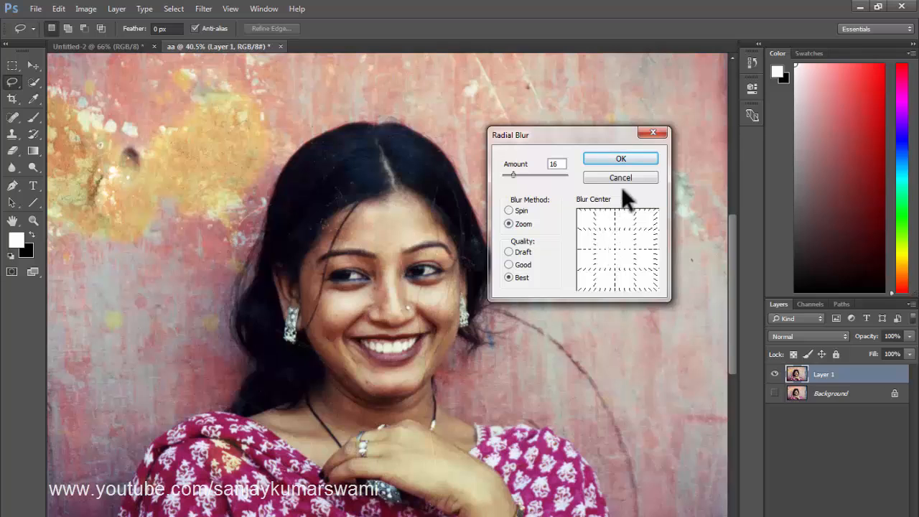
mouse_move(512, 174)
mouse_down()
mouse_move(562, 174)
mouse_move(511, 184)
mouse_move(520, 190)
mouse_up()
click(621, 155)
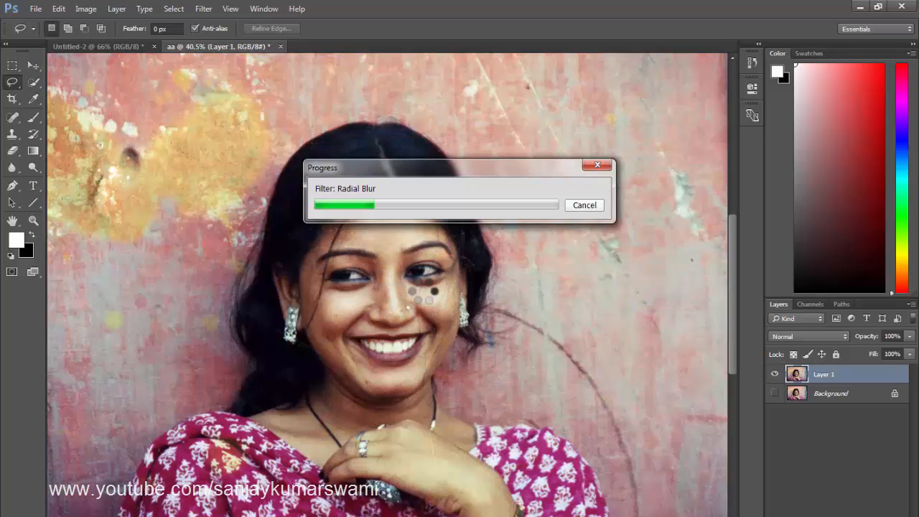
mouse_move(430, 326)
mouse_down()
mouse_move(381, 326)
mouse_move(353, 309)
mouse_move(419, 333)
mouse_up()
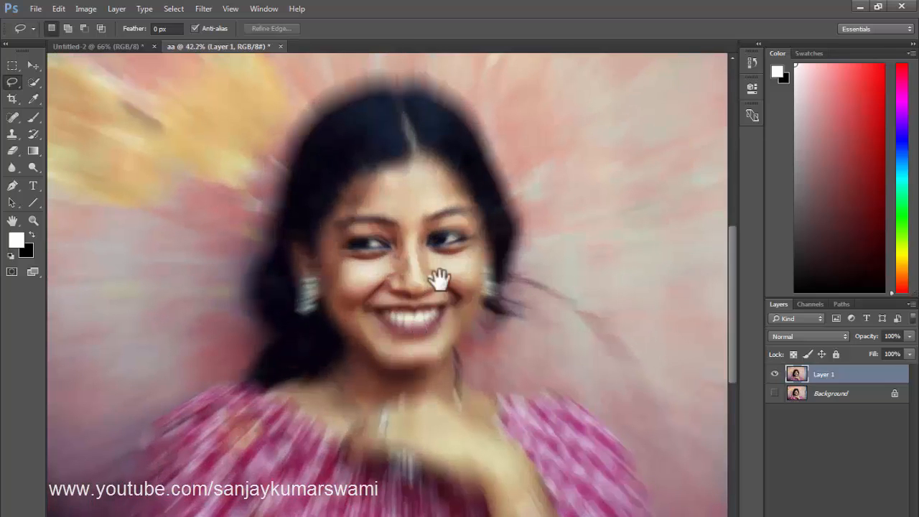
mouse_move(455, 280)
mouse_down()
mouse_move(425, 294)
mouse_move(394, 264)
mouse_move(445, 291)
mouse_up()
key(ctrl+z)
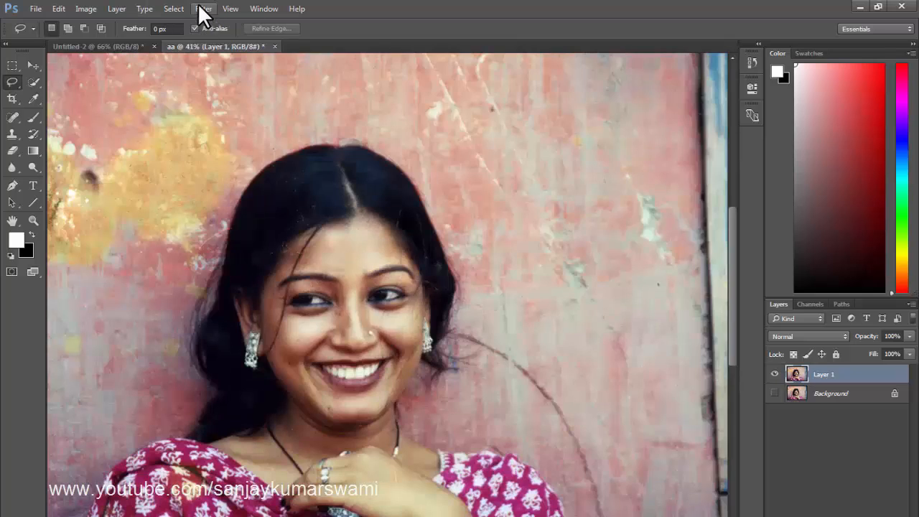
- Switch to the Untitled-2 document, undo the blurs on the red and blue rectangles, and clear the selection
click(203, 9)
mouse_move(318, 151)
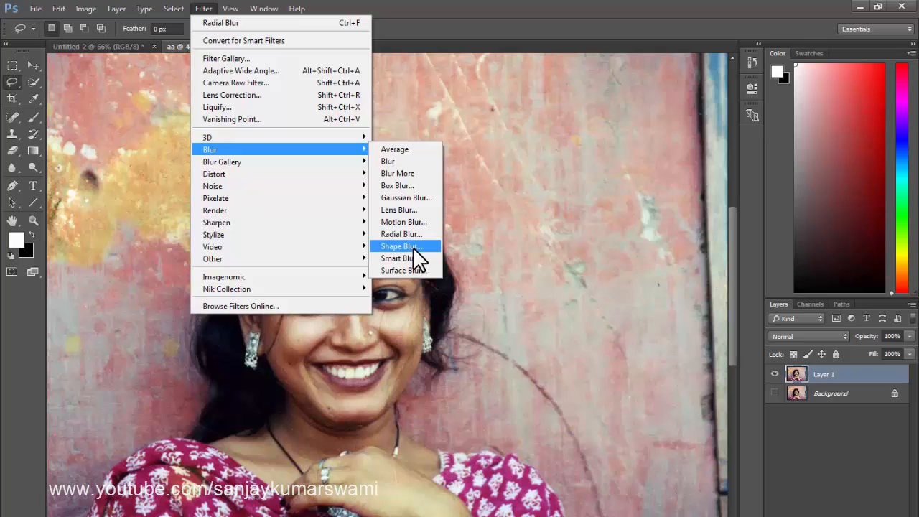
click(85, 46)
key(ctrl+alt+z)
key(ctrl+alt+z)
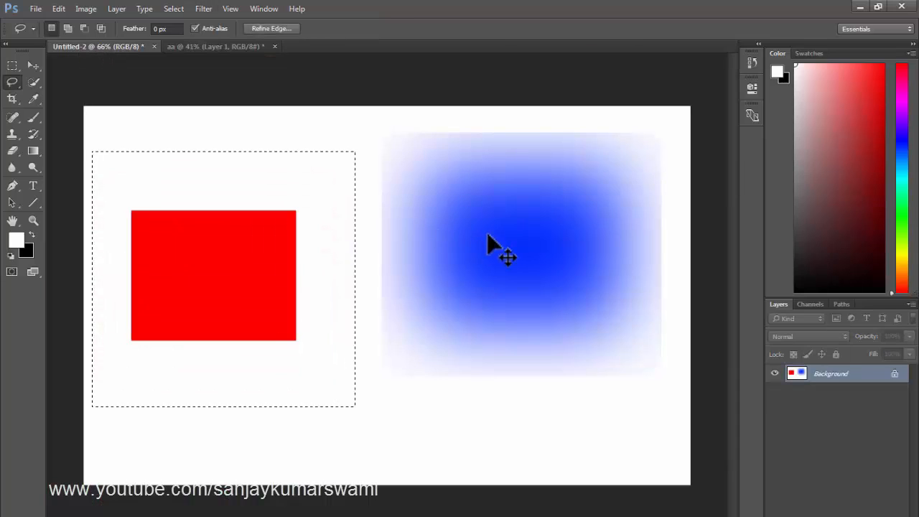
key(ctrl+alt+z)
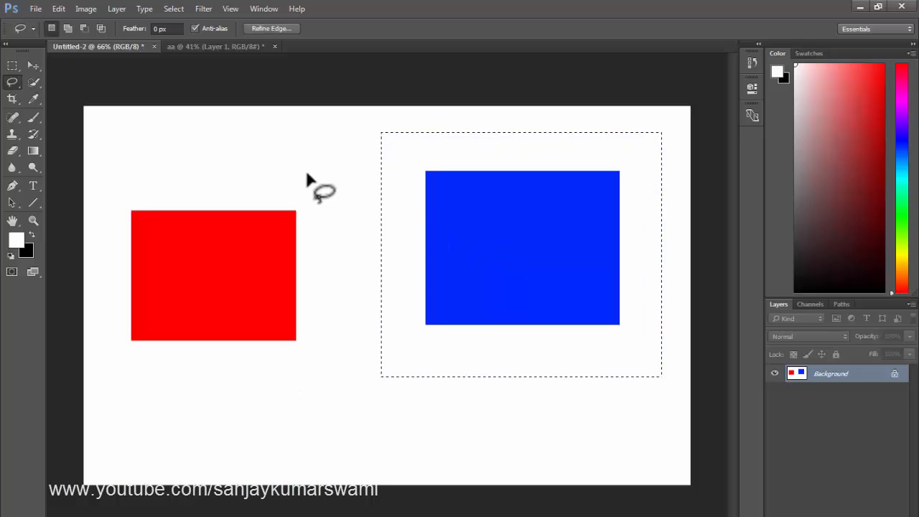
key(ctrl+d)
key(v)
- Try Shape Blur on the two rectangles at radius 112 pixels with the thick arrow and light bulb shapes
click(203, 8)
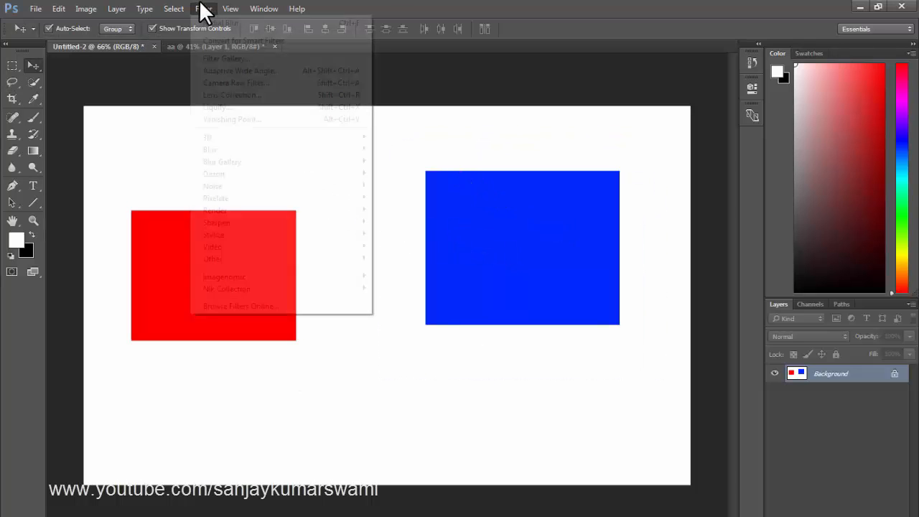
mouse_move(222, 149)
click(400, 244)
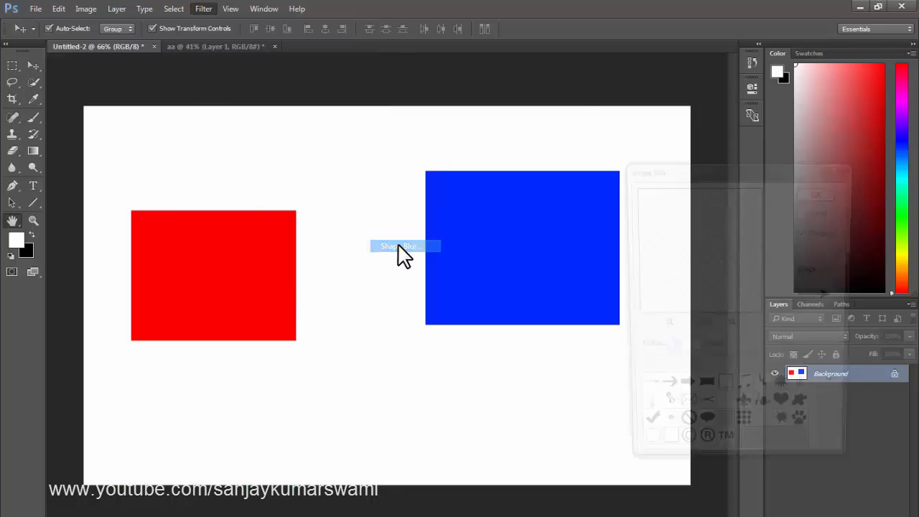
drag(717, 169, 682, 47)
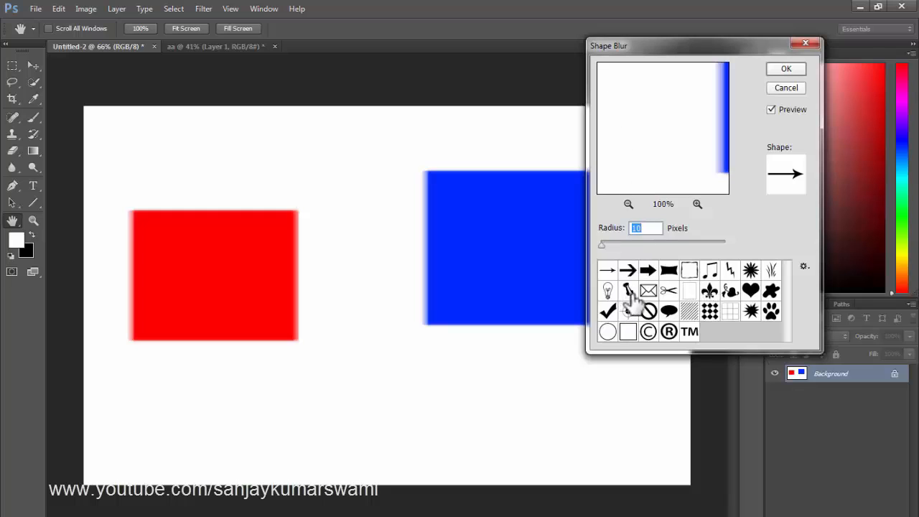
click(613, 243)
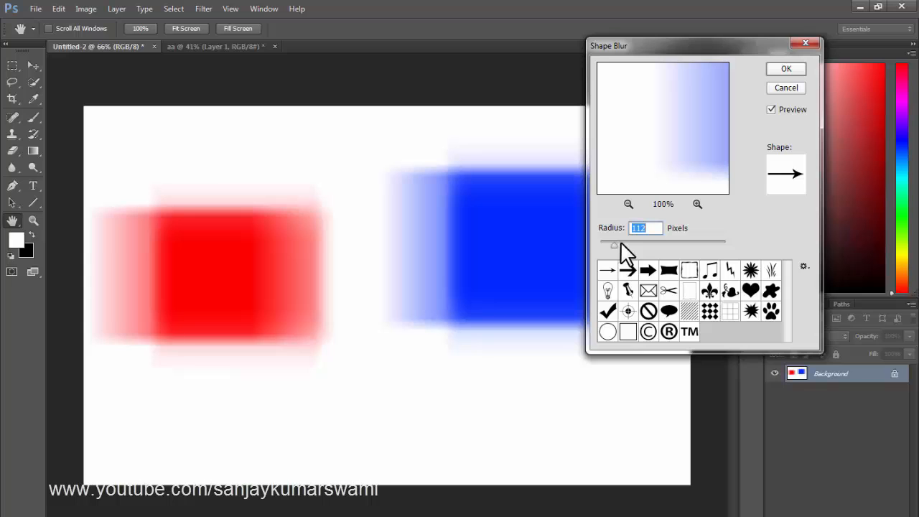
drag(666, 39, 758, 56)
click(740, 287)
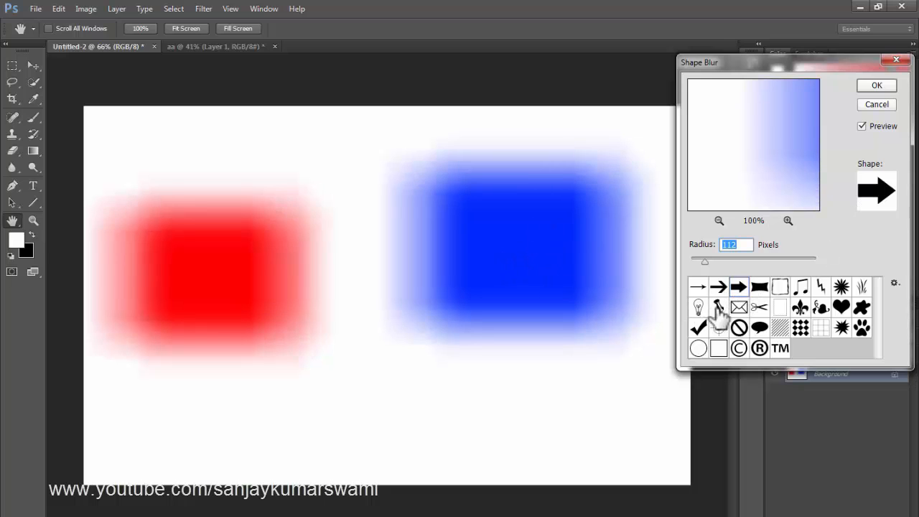
click(699, 308)
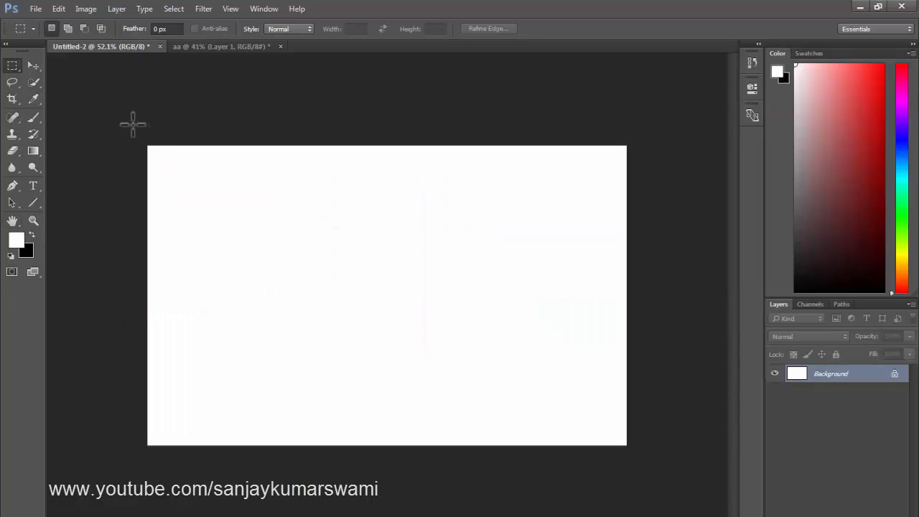
- Create a black square in the blank canvas's upper-left corner and place copies of it in a checkerboard pattern
drag(133, 124, 290, 278)
key(ctrl+d)
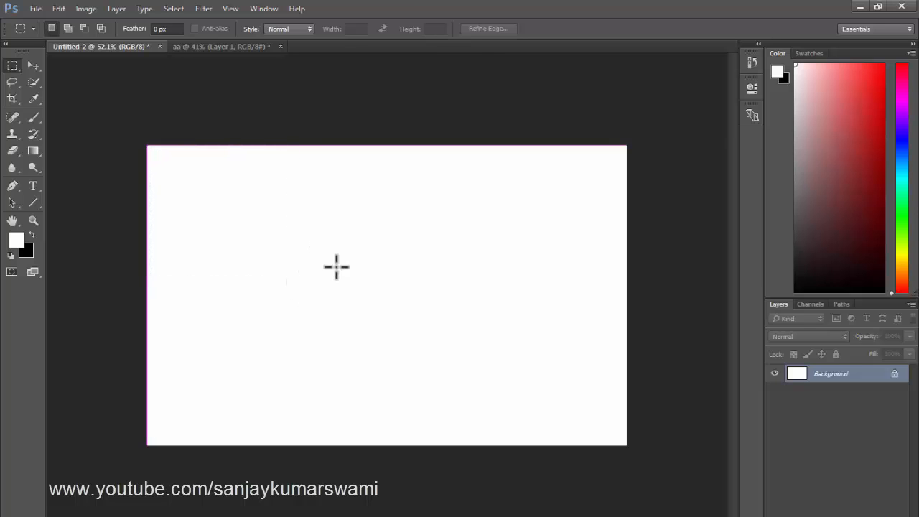
key(ctrl+shift+d)
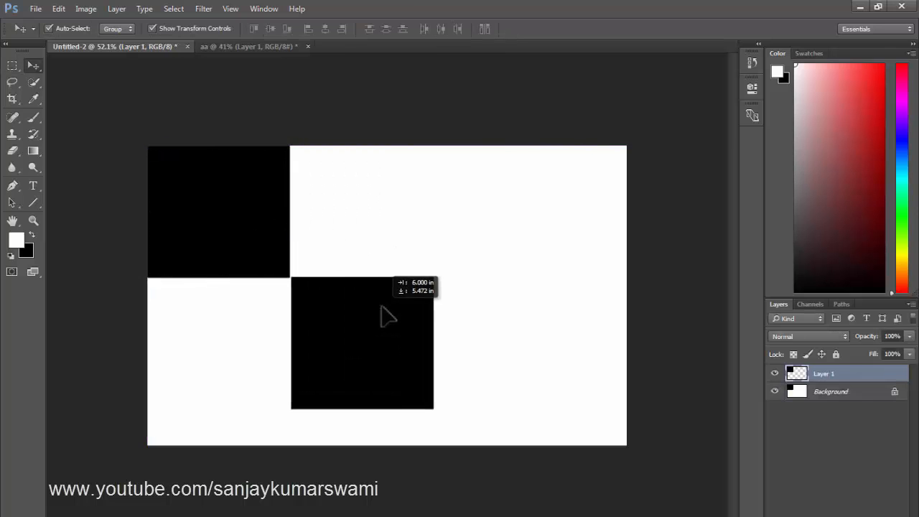
drag(388, 316, 640, 318)
- Stretch the upper-left black square down to the second row and merge all layers into the Background
key(ctrl+t)
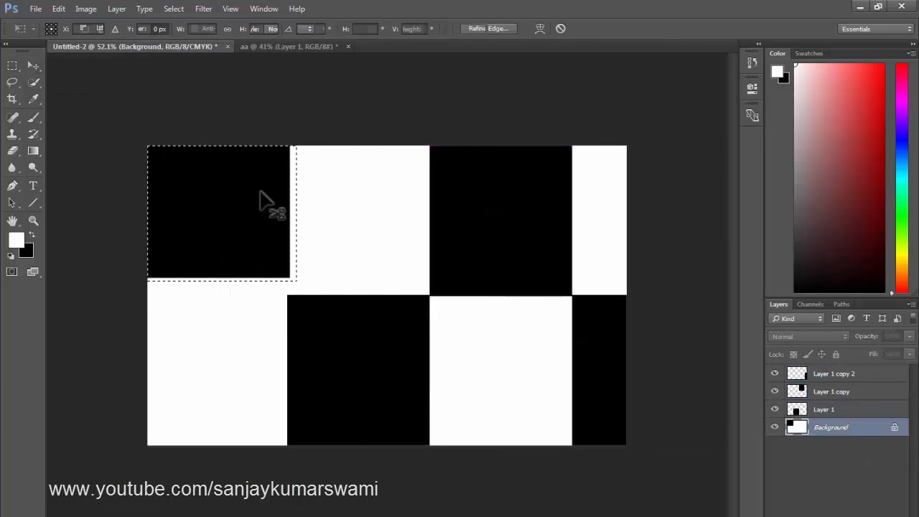
key(v)
key(ctrl+d)
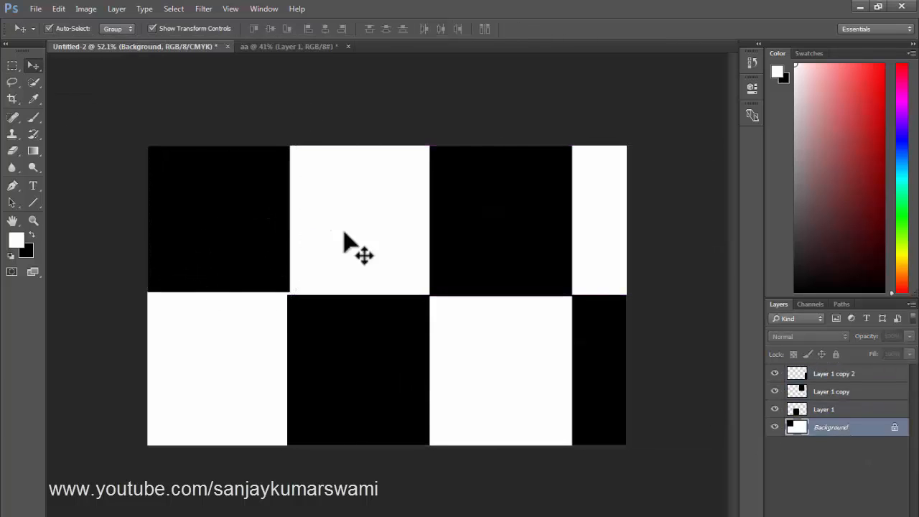
shift+click(839, 376)
key(ctrl+e)
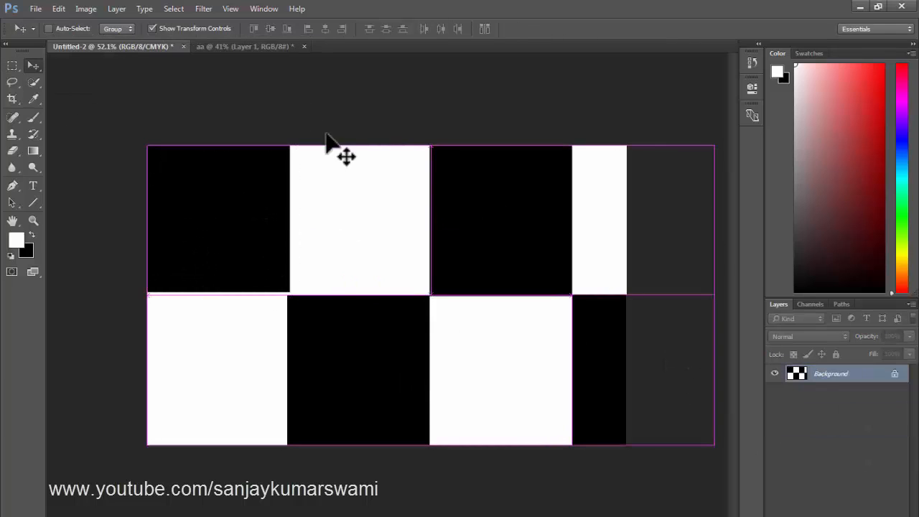
- Apply Shape Blur to the checkerboard with the envelope shape and radius 990 pixels, after trying the thin arrow at 301 and the circle at 122
click(230, 9)
mouse_move(203, 9)
mouse_move(216, 149)
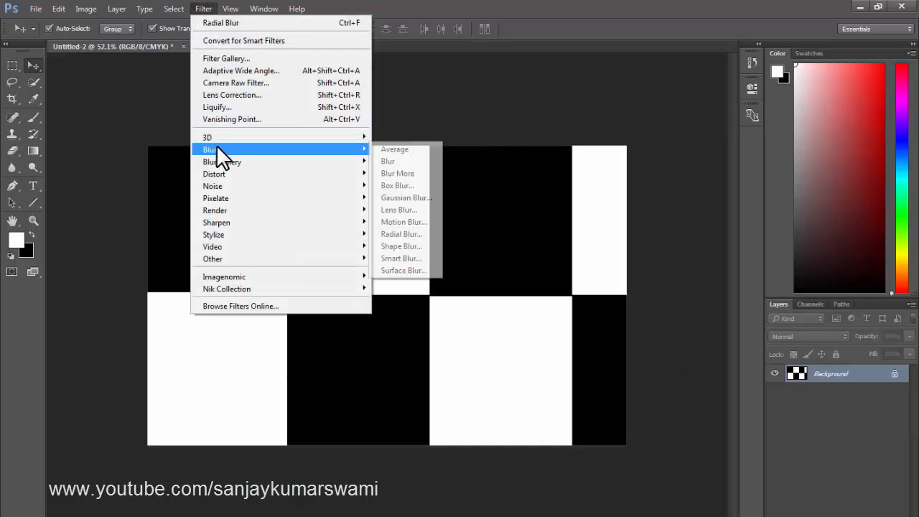
click(408, 245)
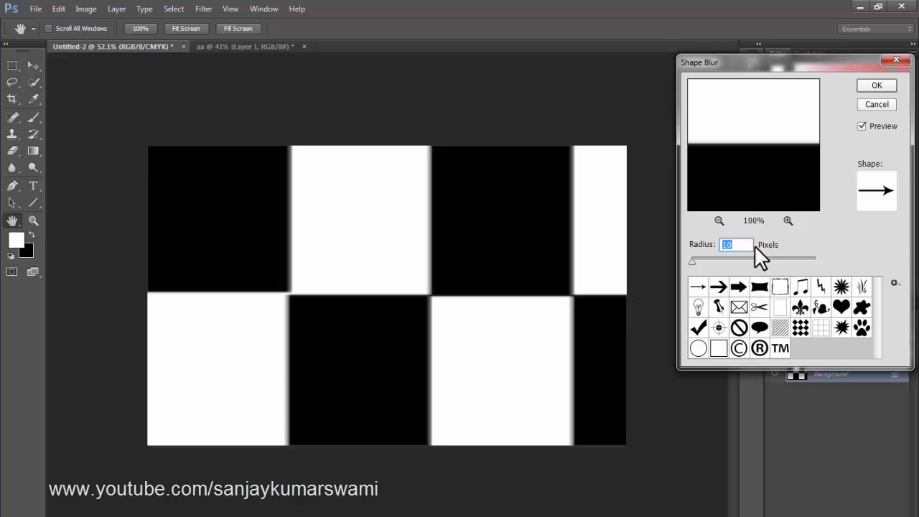
click(720, 259)
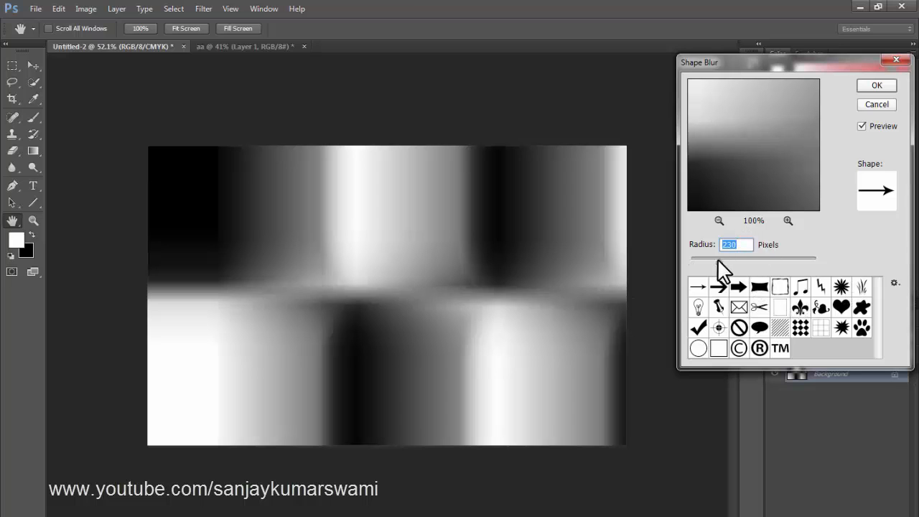
drag(717, 258, 726, 259)
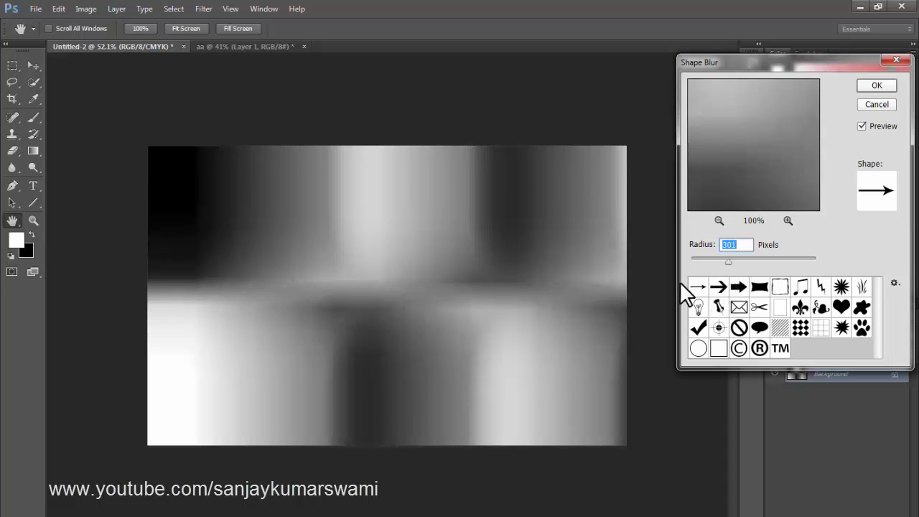
click(698, 349)
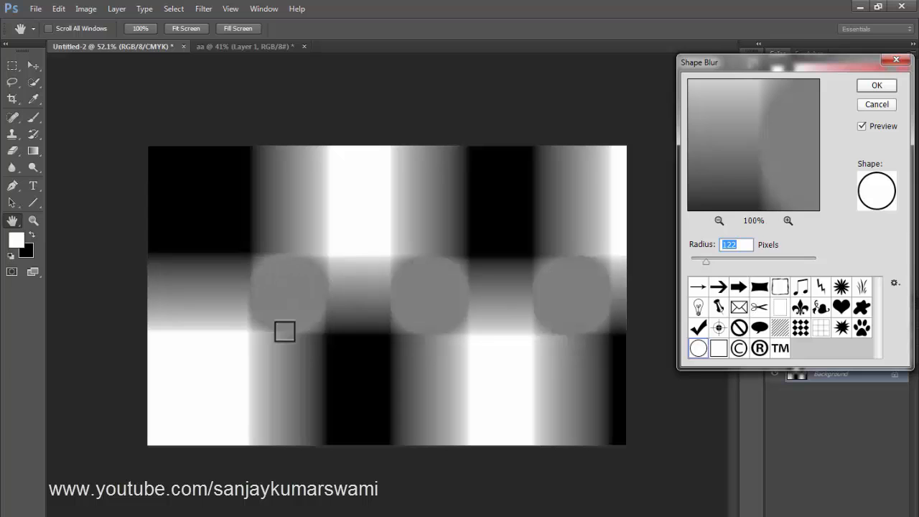
click(739, 308)
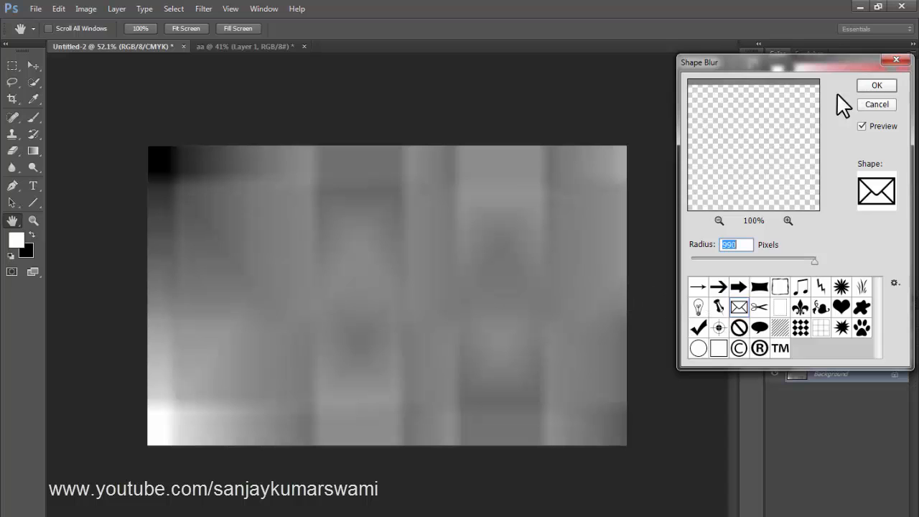
click(877, 85)
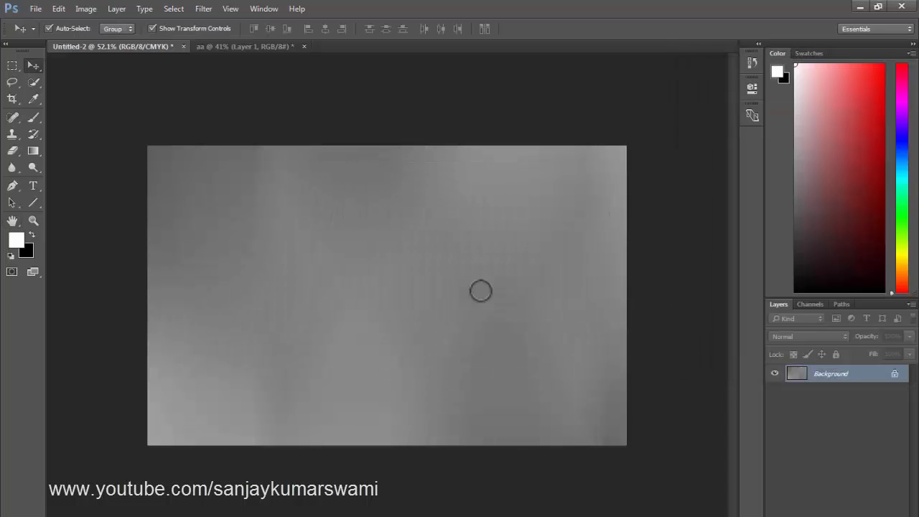
click(204, 8)
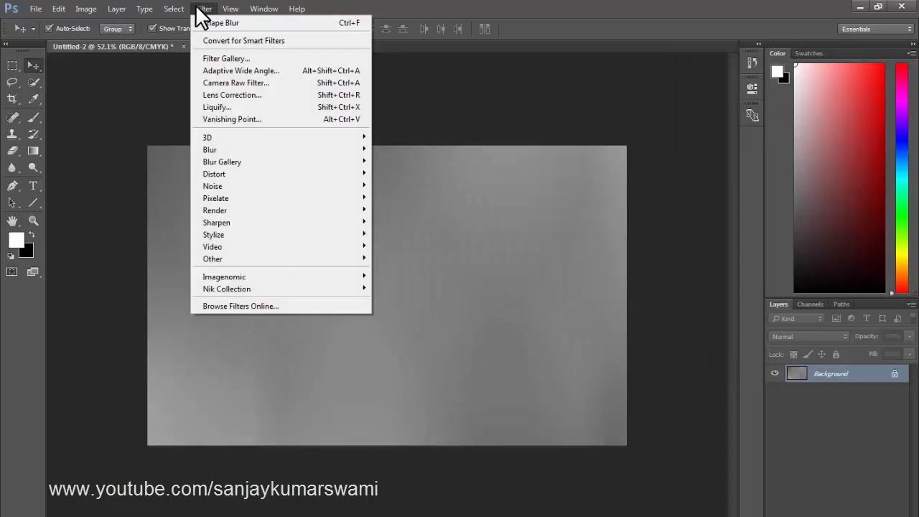
mouse_move(237, 159)
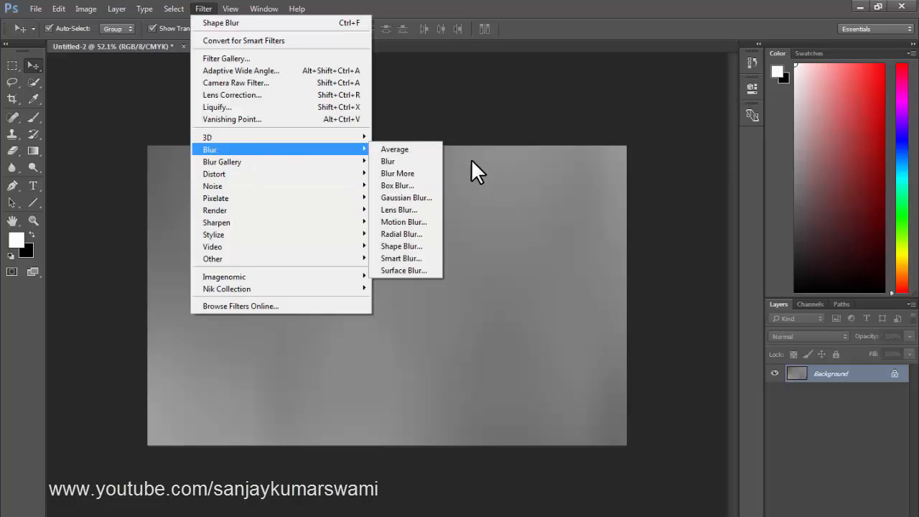
click(403, 257)
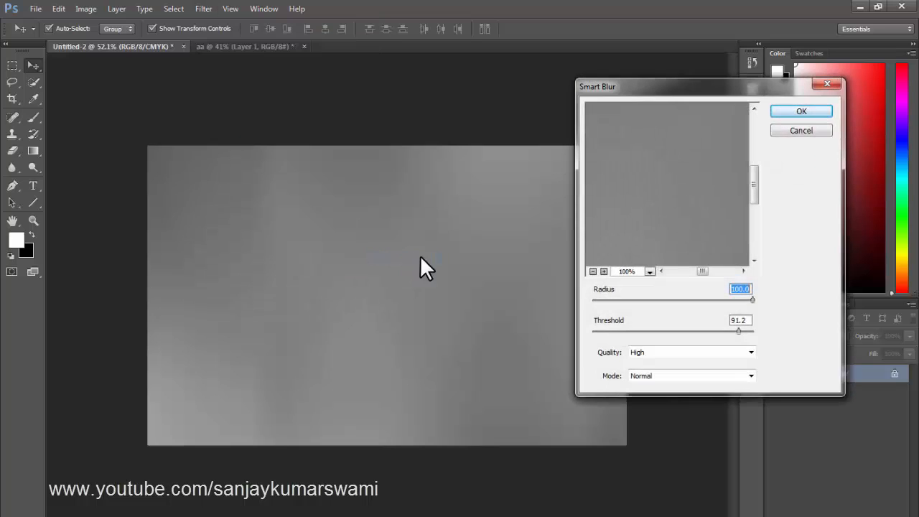
click(802, 113)
- Switch to the aa portrait document and open the Smart Blur filter for Layer 1
click(238, 45)
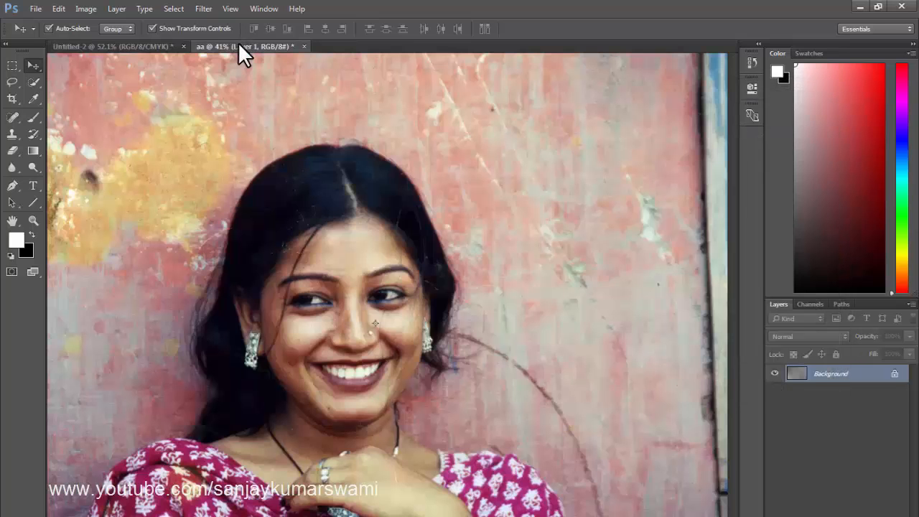
drag(336, 328, 392, 282)
click(204, 9)
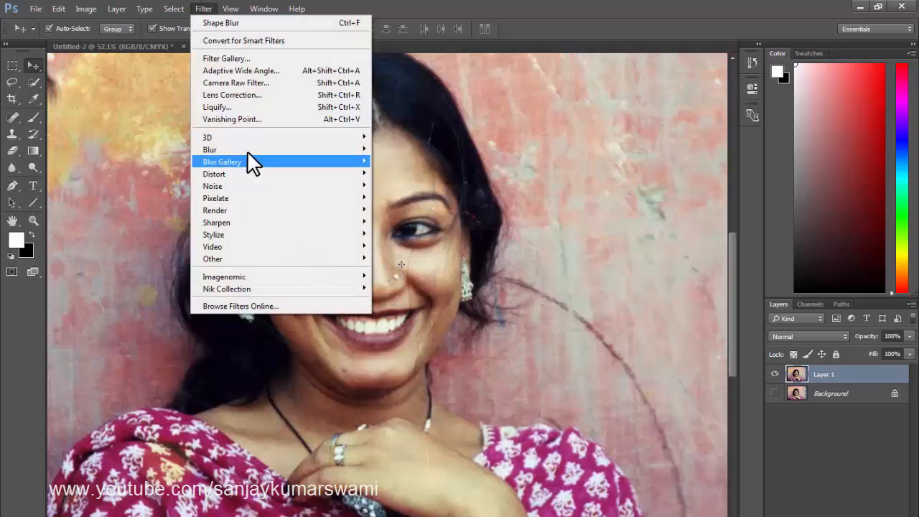
mouse_move(246, 149)
click(393, 258)
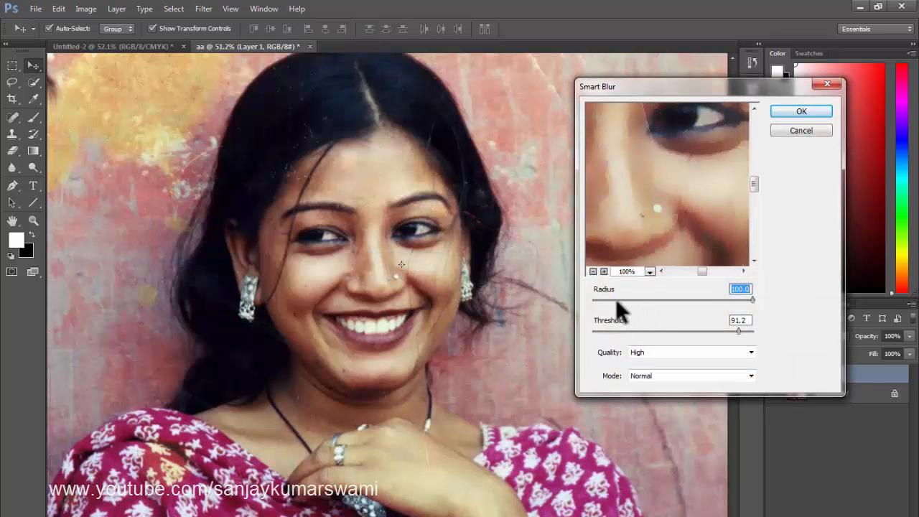
- Set Smart Blur to Low quality with radius 23.4 and threshold 47.4, with the preview on the woman's eye
click(654, 352)
click(654, 348)
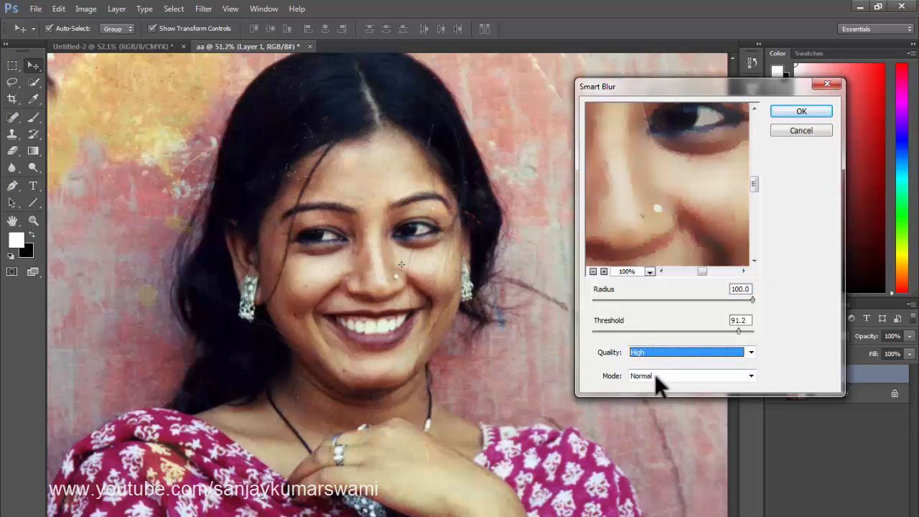
click(655, 375)
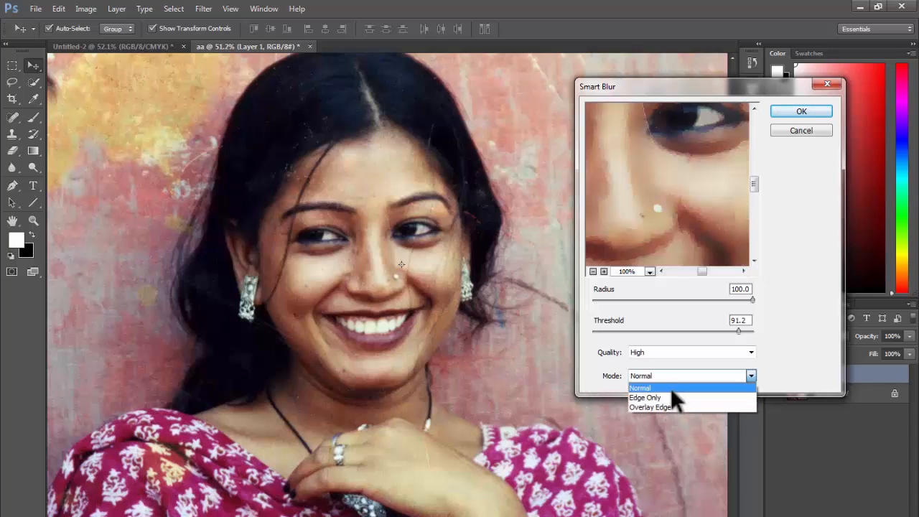
click(623, 194)
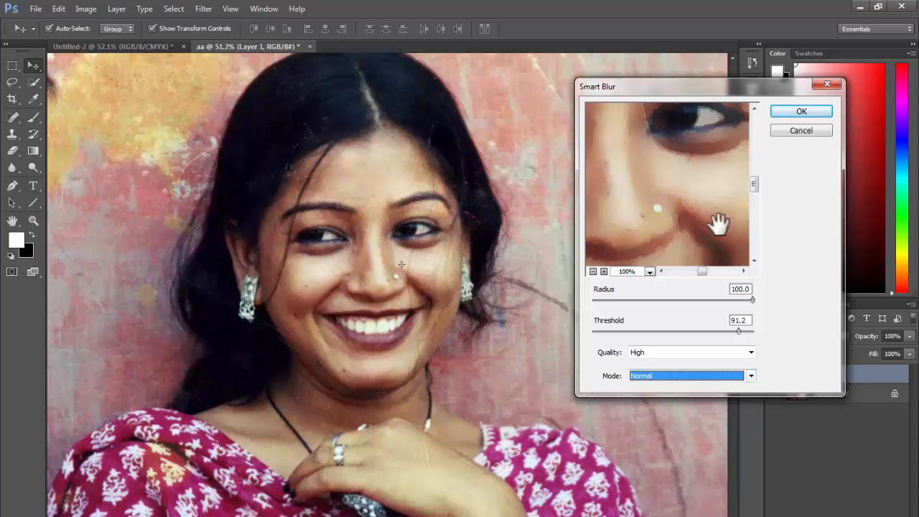
drag(648, 161, 735, 216)
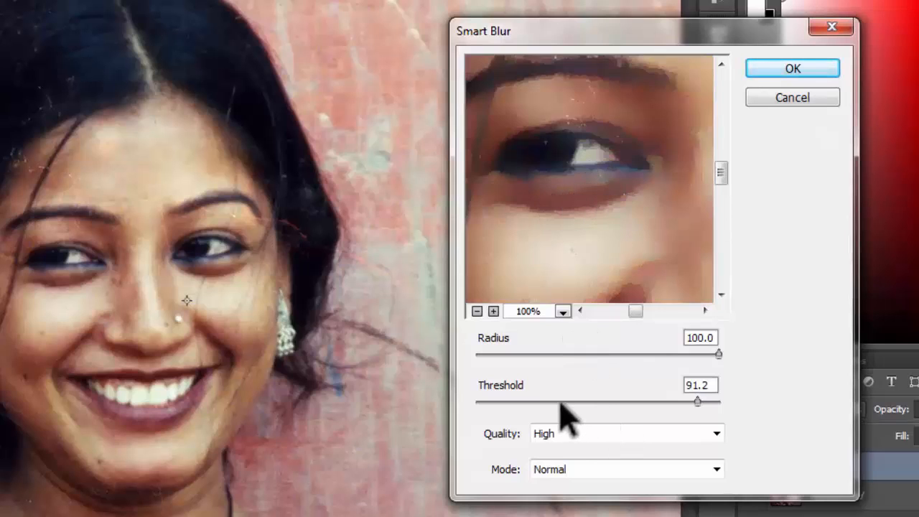
click(569, 436)
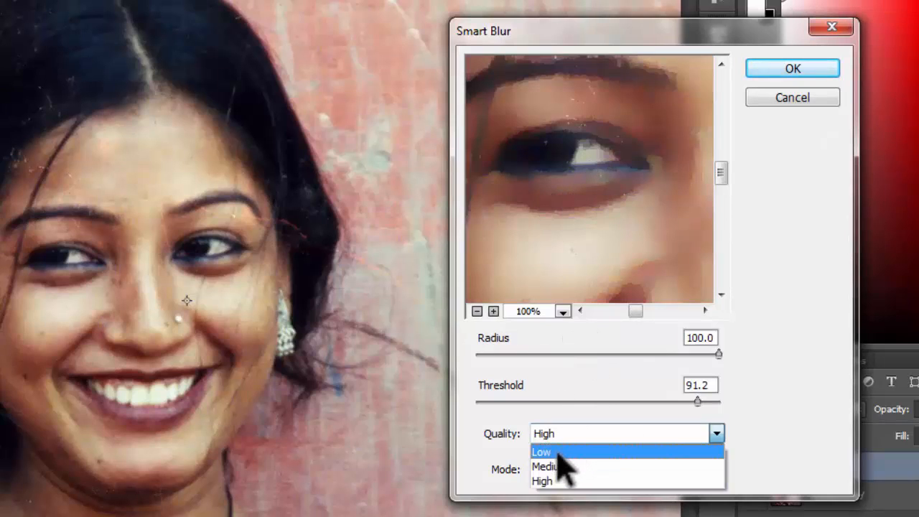
click(564, 453)
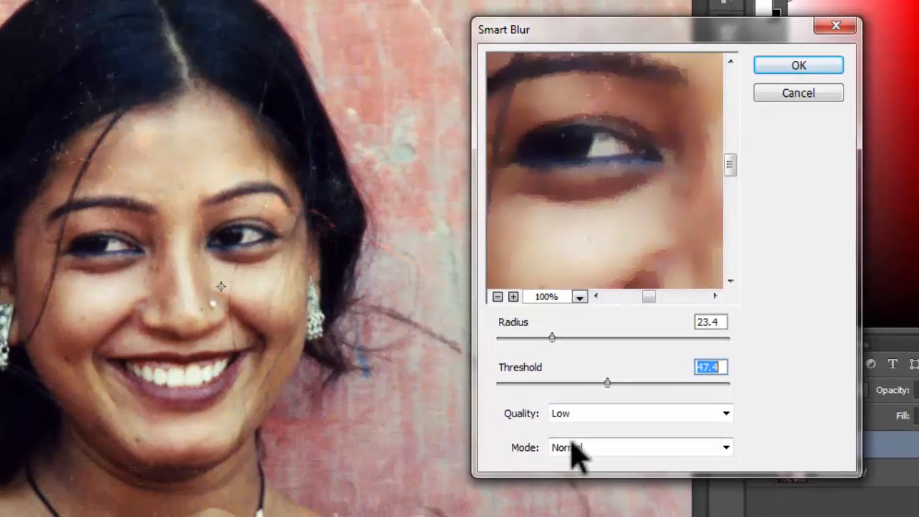
- Try the Edge Only mode of Smart Blur on the eye preview and return the mode to Normal
click(575, 449)
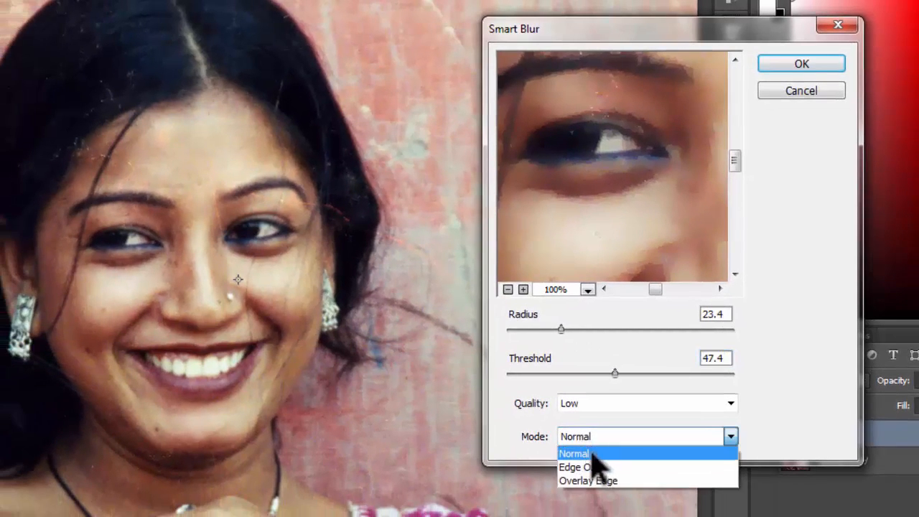
click(582, 479)
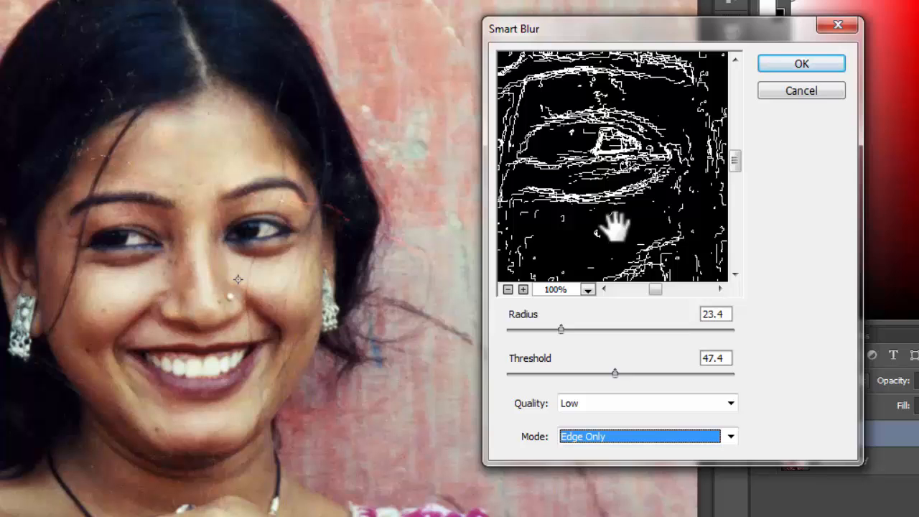
click(630, 438)
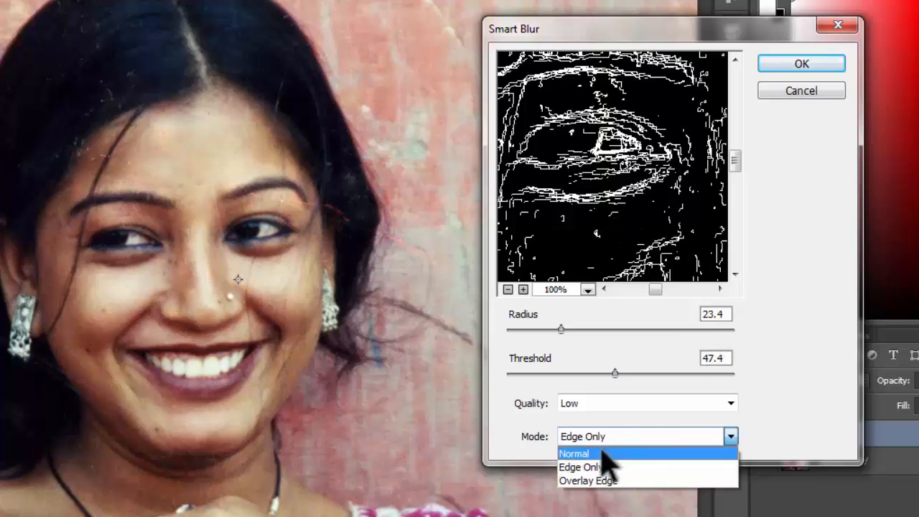
click(602, 452)
drag(637, 184, 596, 199)
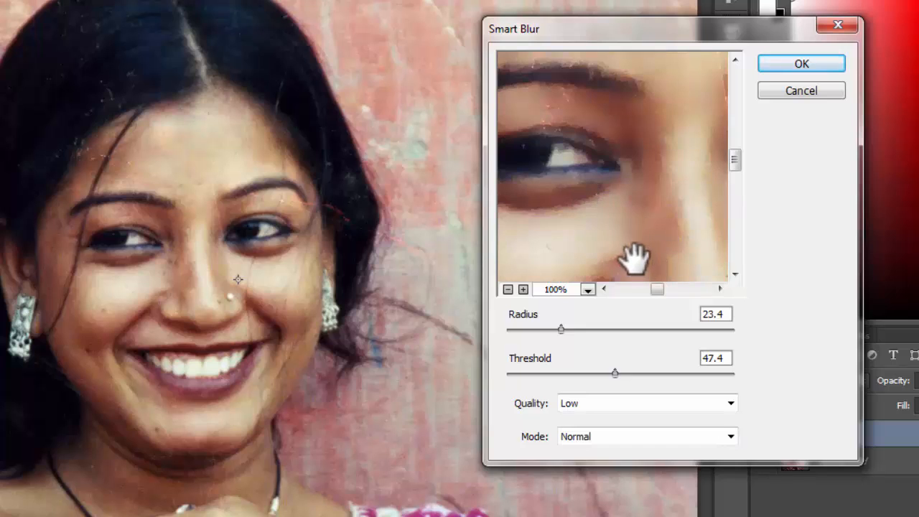
- Try the Overlay Edge mode on the eye area and set the Smart Blur mode back to Normal
click(606, 438)
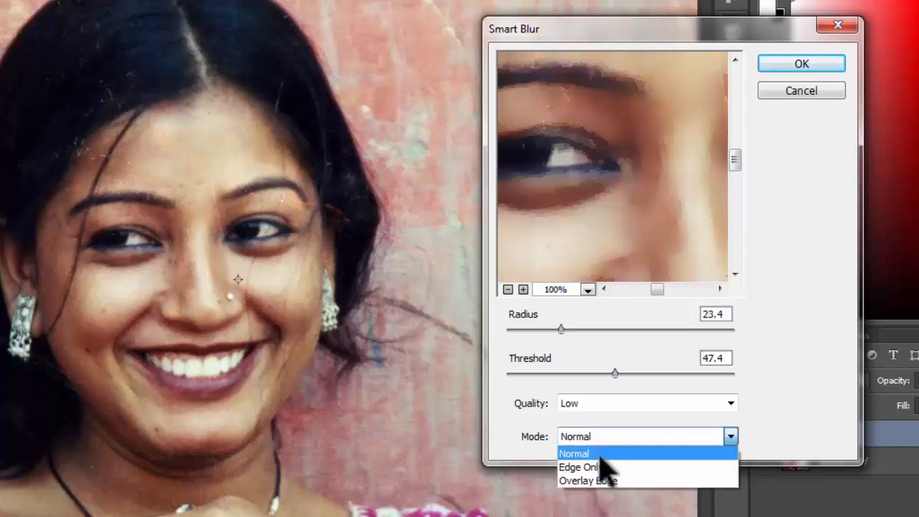
click(599, 483)
drag(603, 208, 623, 191)
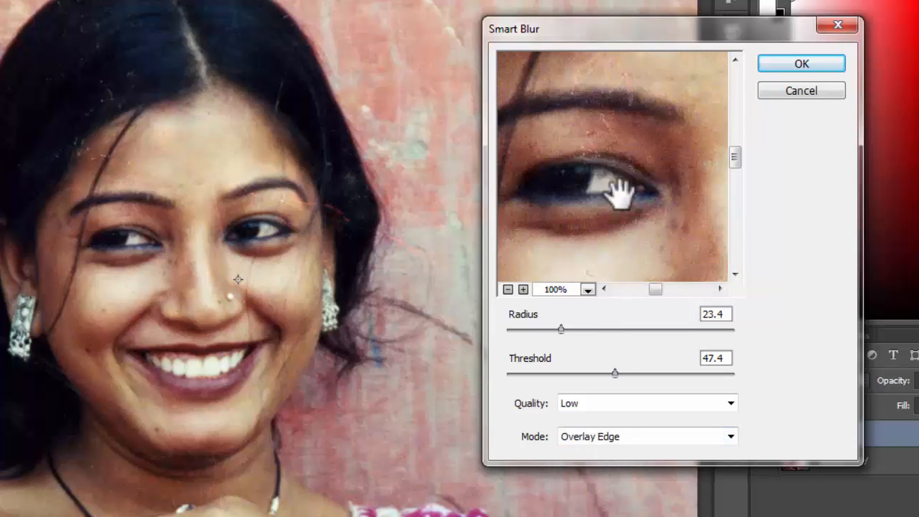
click(602, 444)
click(584, 450)
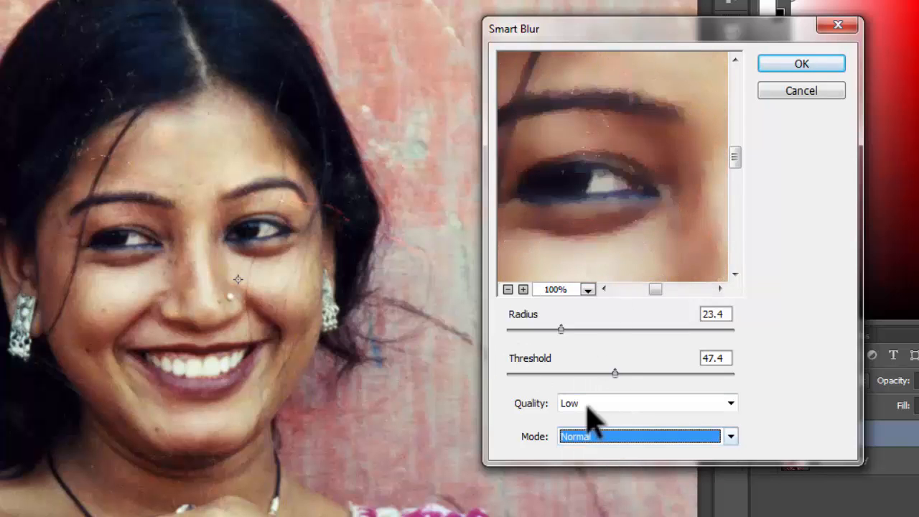
- Raise the Smart Blur radius and threshold, keep the quality at Low, and apply the filter to Layer 1
click(586, 404)
click(579, 417)
click(618, 315)
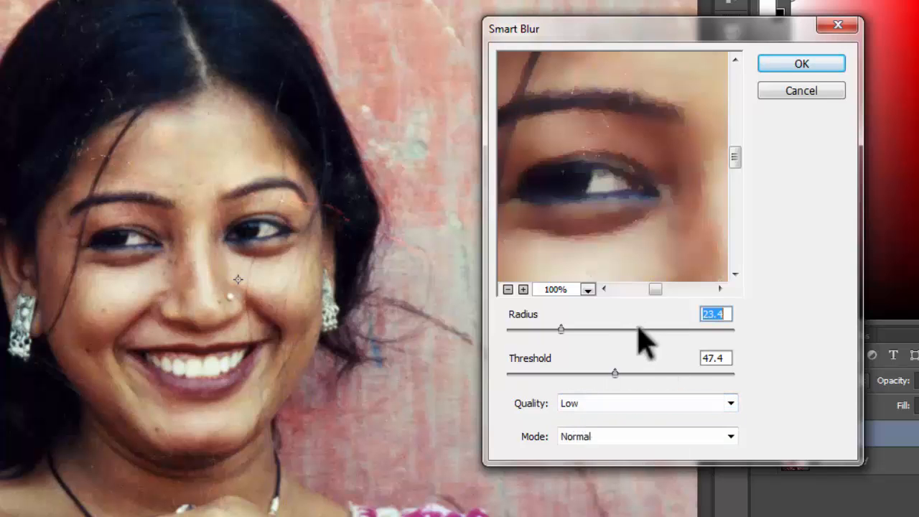
click(635, 329)
click(704, 372)
click(802, 63)
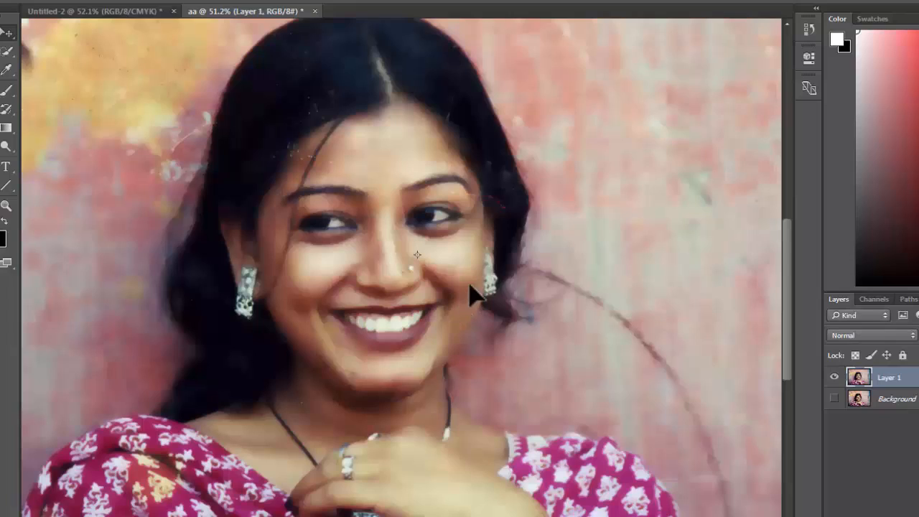
- Examine the blurred portrait up close at the skin, eyes, nose and mouth, and as a whole
drag(414, 286, 468, 331)
drag(322, 176, 444, 302)
drag(209, 234, 403, 307)
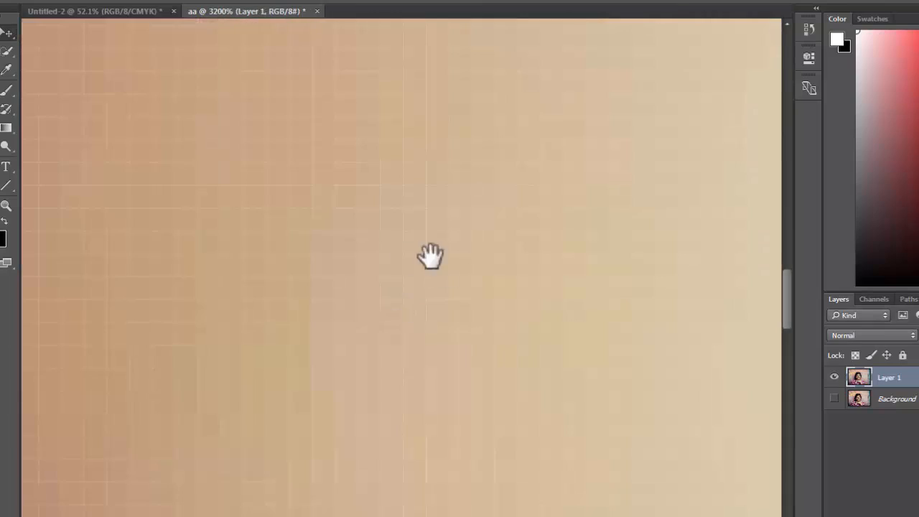
drag(455, 254, 293, 263)
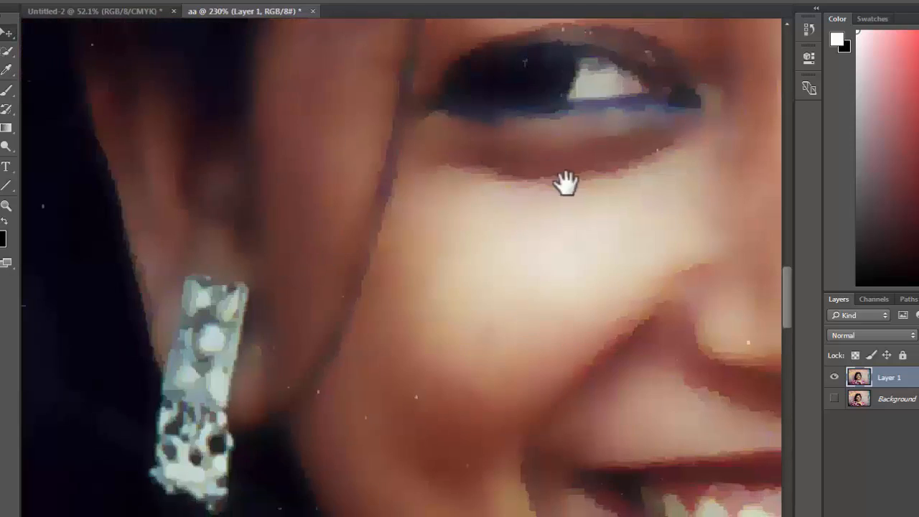
drag(565, 183, 470, 343)
drag(485, 240, 446, 271)
drag(375, 359, 445, 248)
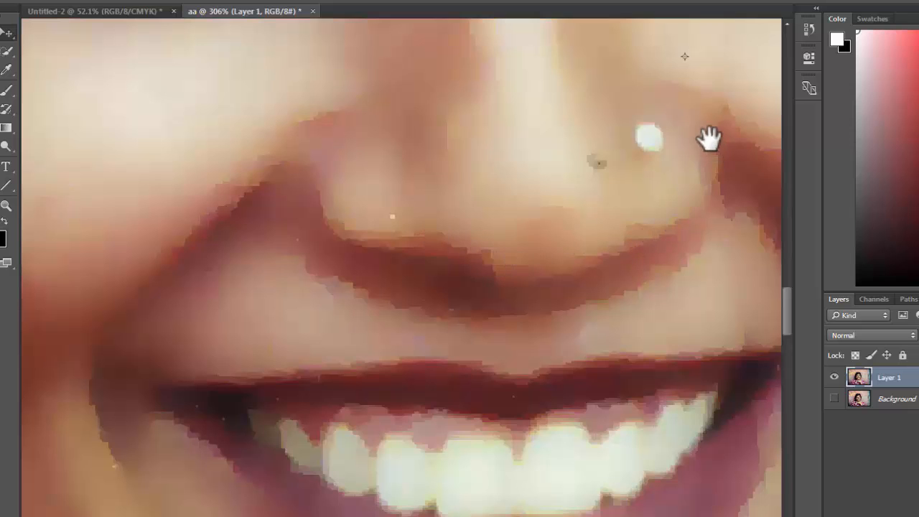
drag(623, 244, 450, 300)
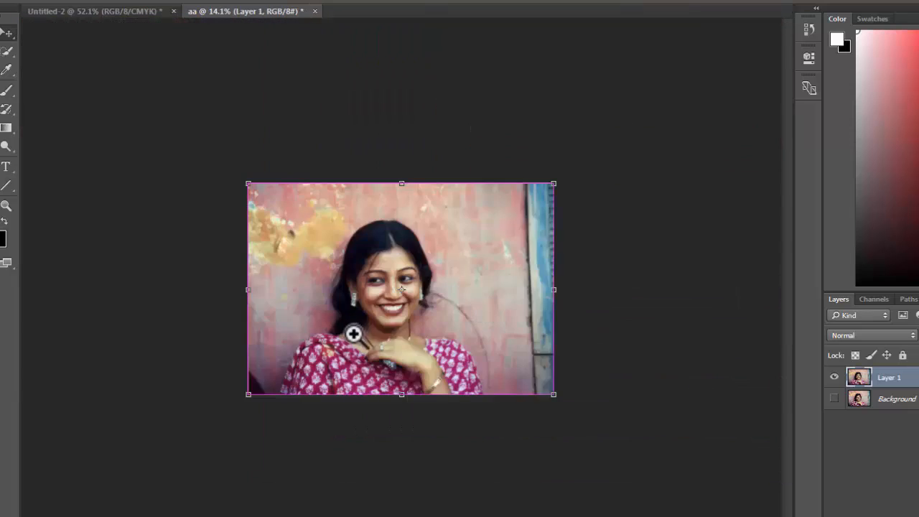
drag(353, 332, 501, 304)
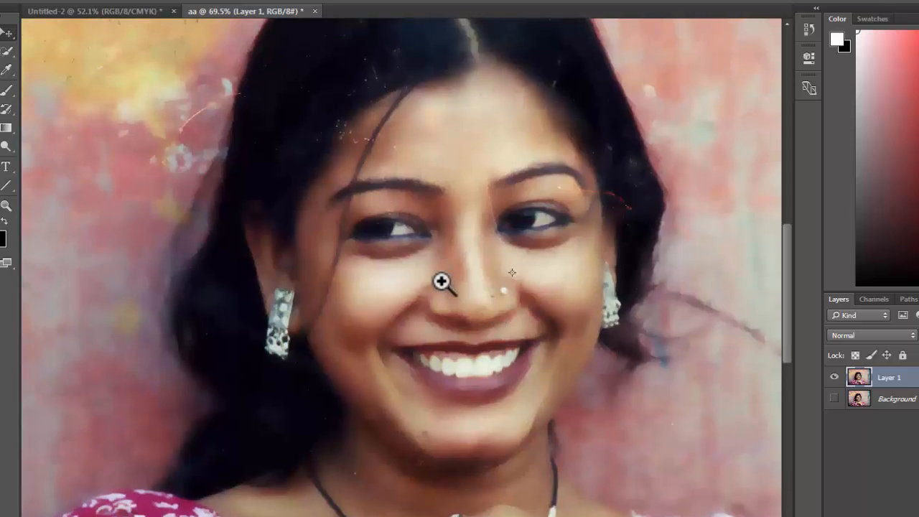
drag(446, 278, 479, 323)
click(479, 323)
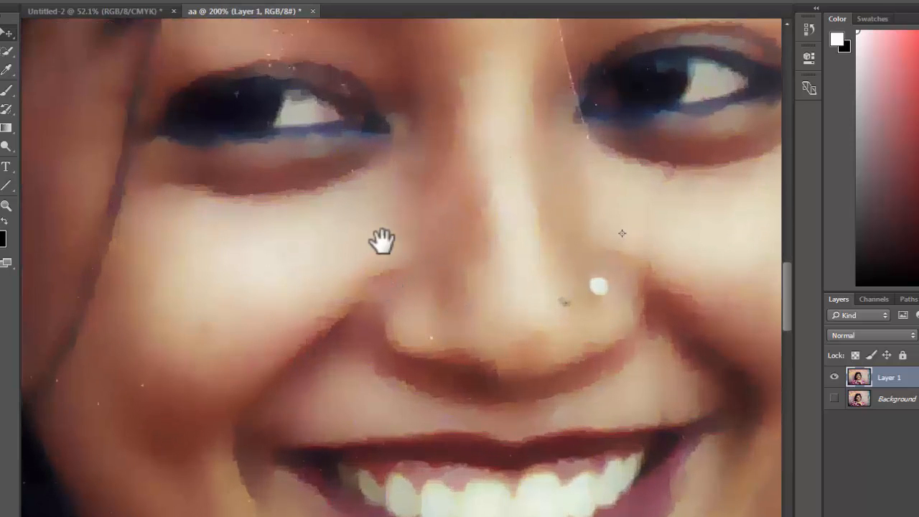
- Compare the Untitled-2 canvas with and without its Shape Blur and fill the Background with white
click(115, 11)
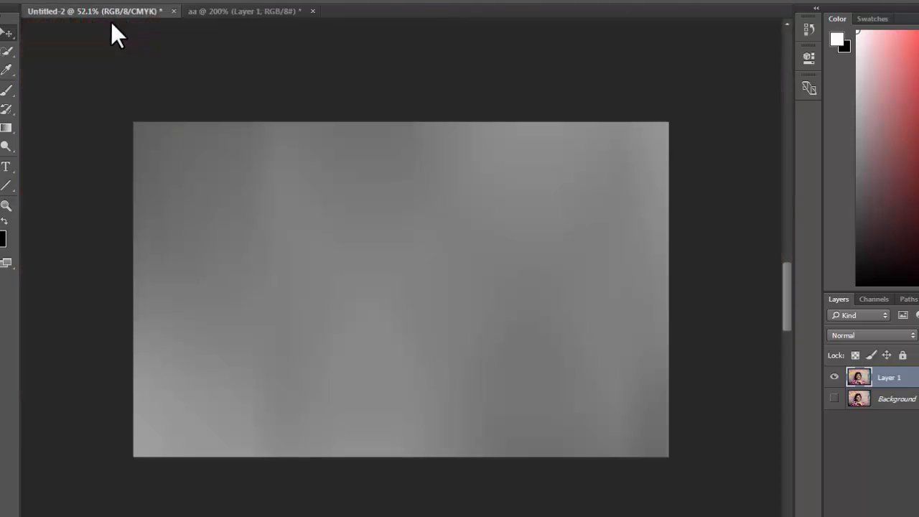
key(ctrl+z)
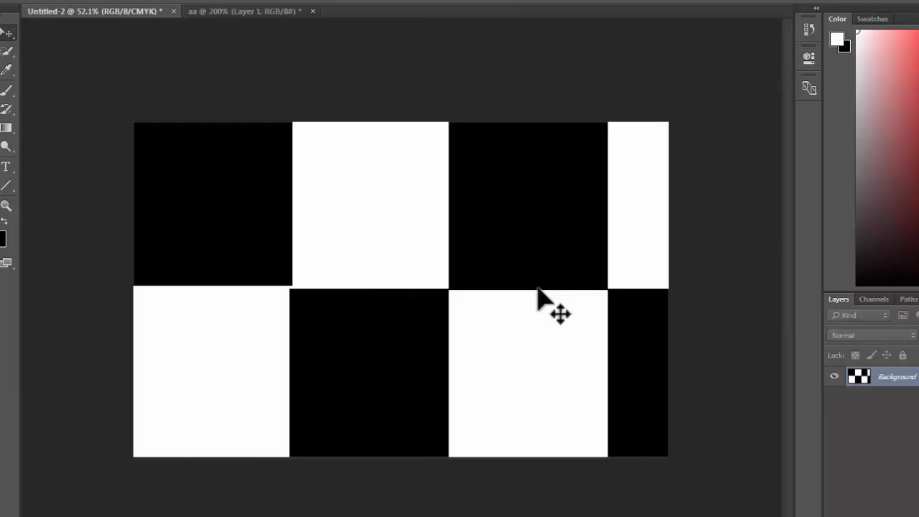
key(ctrl+z)
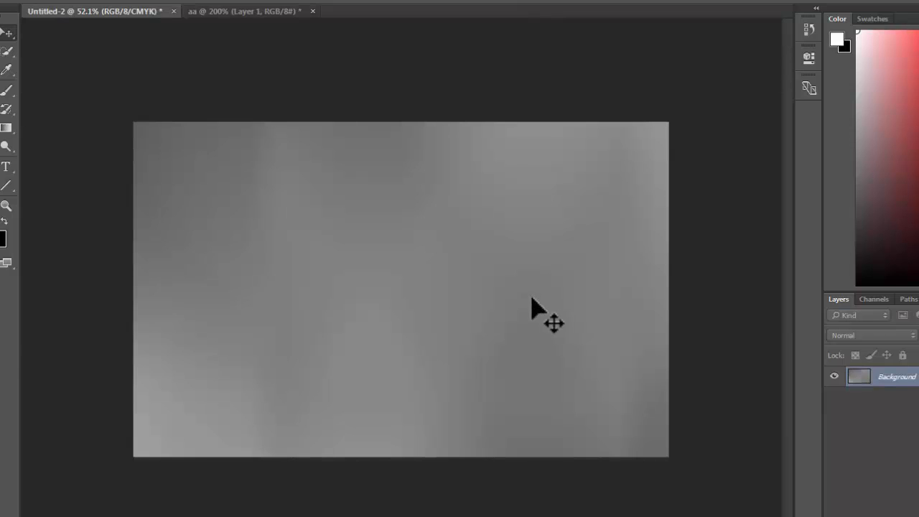
key(alt+BackSpace)
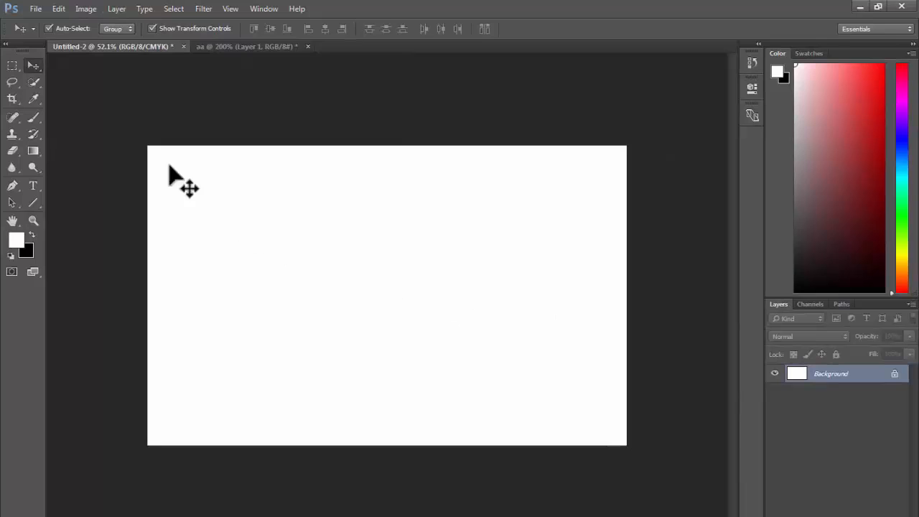
- Set up the Brush tool with black as the foreground colour, a 400 px size and 100% hardness
click(34, 117)
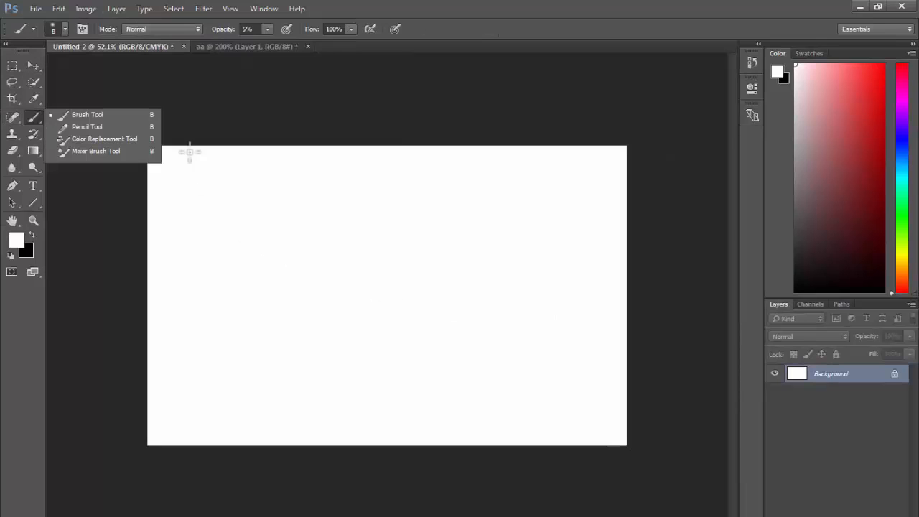
click(267, 189)
key(x)
right_click(326, 240)
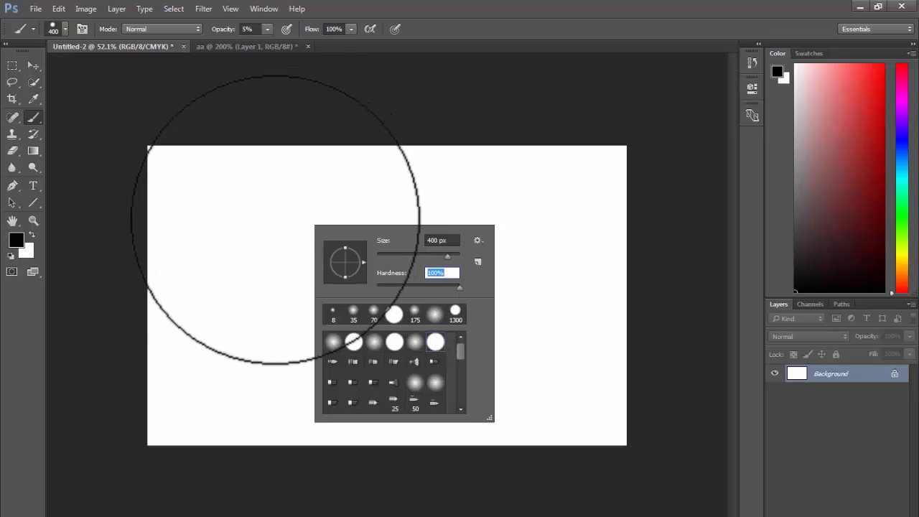
- Undo the faint test stroke, set the brush opacity to 100% and paint a solid black dot near the canvas centre
drag(266, 229, 266, 246)
key(ctrl+z)
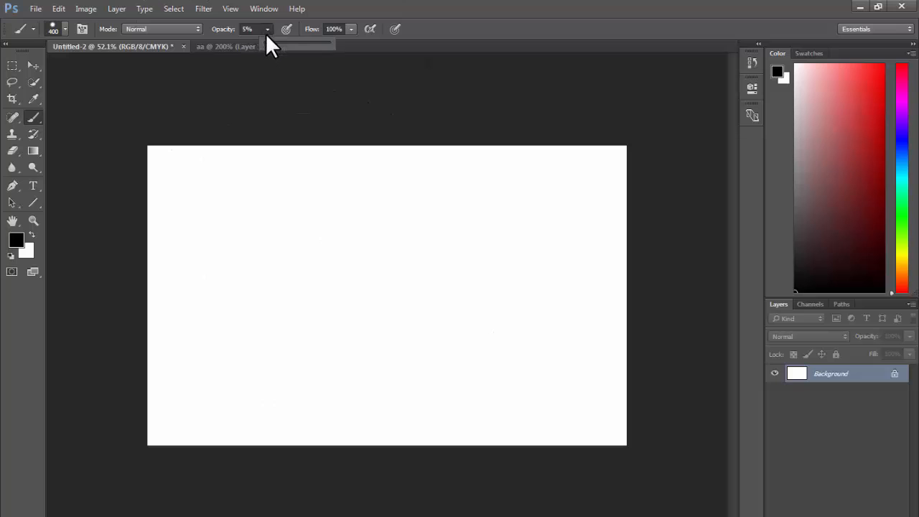
click(334, 42)
click(373, 263)
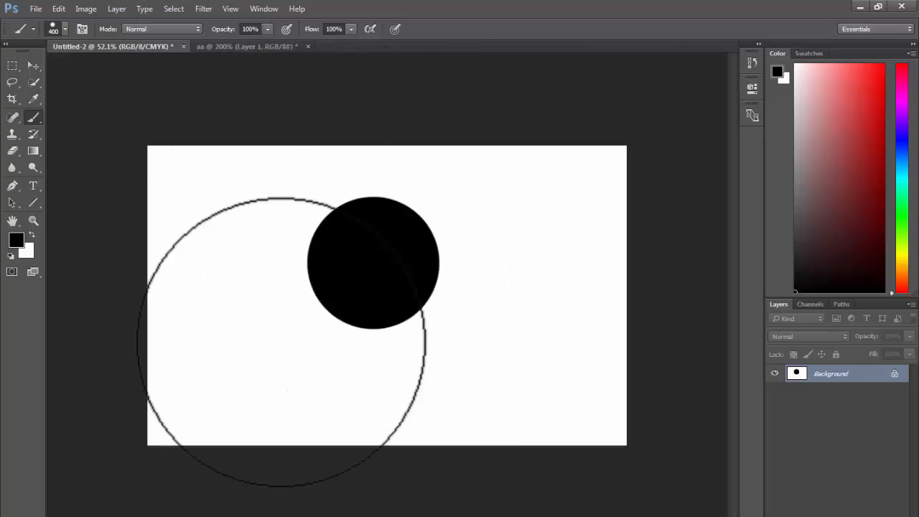
- Undo the black dot, reduce the brush size to 150 px and paint thick overlapping black strokes across the middle of the canvas
key(ctrl+z)
key(bracketleft)
key(bracketleft)
key(bracketleft)
key(bracketleft)
key(bracketleft)
mouse_move(296, 222)
mouse_down()
mouse_move(252, 281)
mouse_move(533, 371)
mouse_up()
mouse_move(330, 214)
mouse_down()
mouse_move(444, 212)
mouse_move(516, 211)
mouse_up()
drag(352, 296, 498, 295)
mouse_move(390, 246)
mouse_down()
mouse_move(339, 255)
mouse_move(429, 287)
mouse_move(404, 285)
mouse_move(509, 302)
mouse_move(546, 357)
mouse_up()
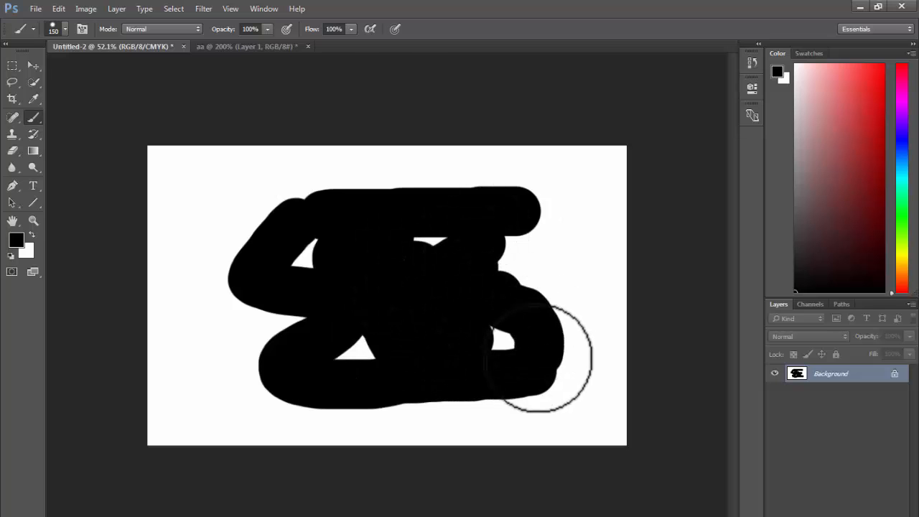
mouse_move(530, 225)
mouse_down()
mouse_move(564, 324)
mouse_move(453, 286)
mouse_move(431, 289)
mouse_up()
right_click(530, 279)
click(550, 299)
key(v)
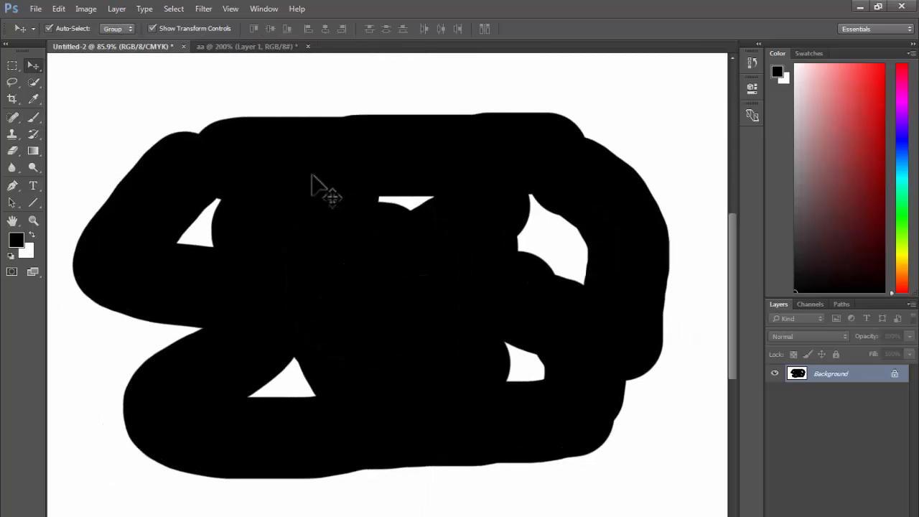
- Set the brush opacity to 5% and the foreground colour to light grey d0d0d0
key(b)
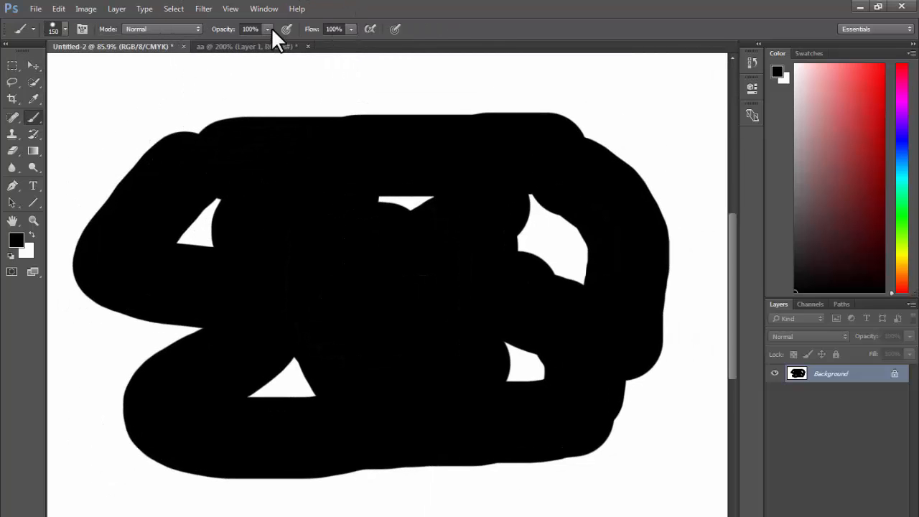
click(269, 29)
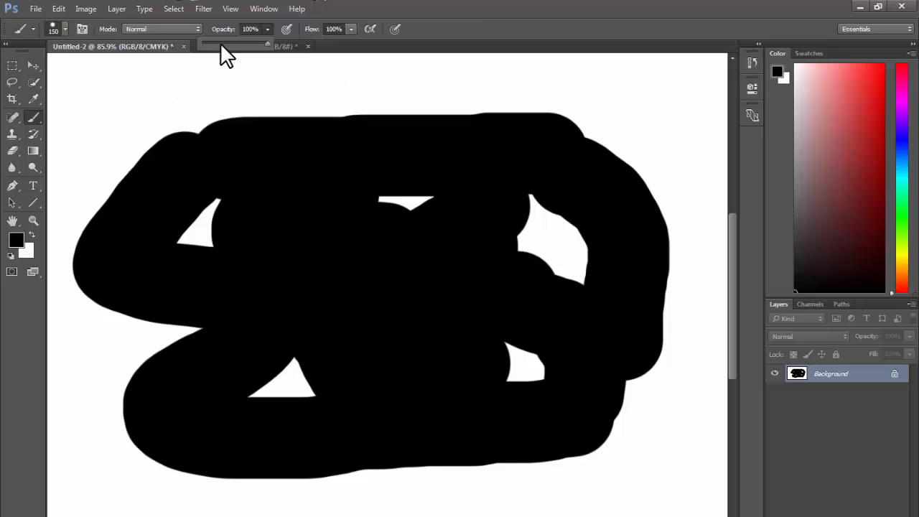
click(16, 241)
drag(421, 395, 368, 344)
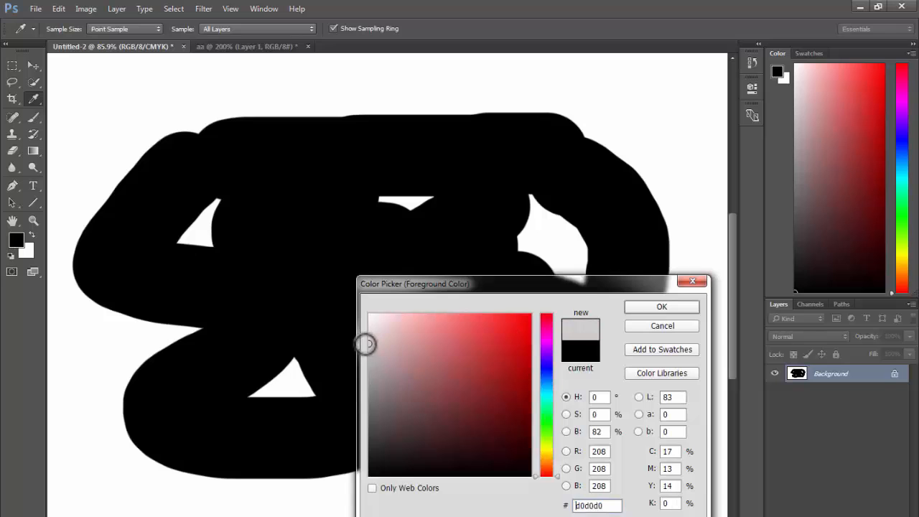
click(644, 305)
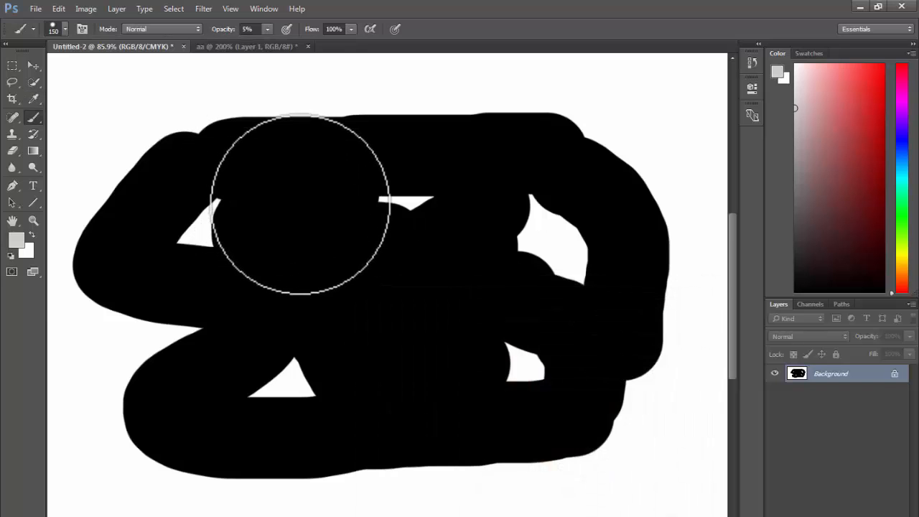
- Reduce the brush size to 7 px and paint faint light grey specks and scratches over the black shape
key(bracketleft)
key(bracketleft)
key(bracketleft)
key(bracketleft)
key(bracketleft)
key(bracketleft)
key(bracketleft)
key(bracketleft)
key(bracketleft)
key(bracketleft)
key(bracketleft)
key(bracketleft)
key(bracketleft)
key(bracketleft)
key(bracketleft)
key(bracketleft)
key(bracketleft)
key(bracketleft)
mouse_move(393, 293)
mouse_down()
mouse_move(415, 255)
mouse_move(406, 257)
mouse_up()
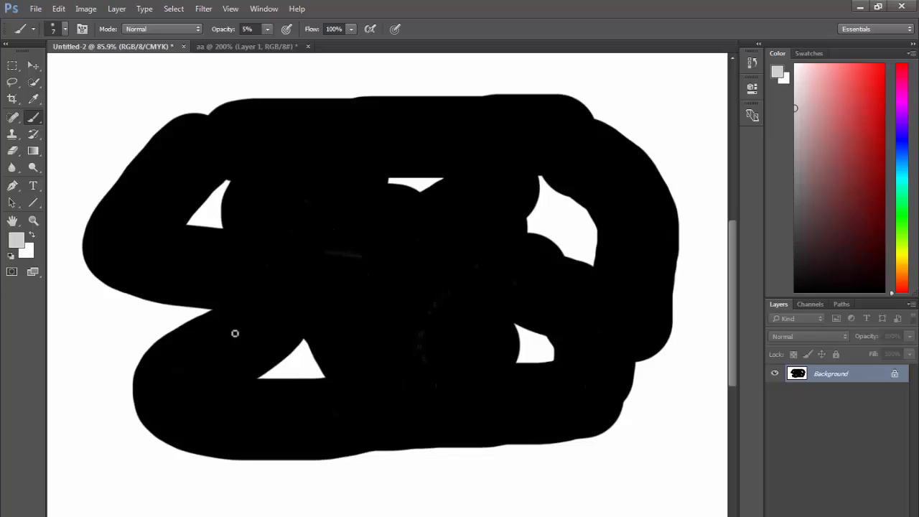
drag(202, 200, 375, 339)
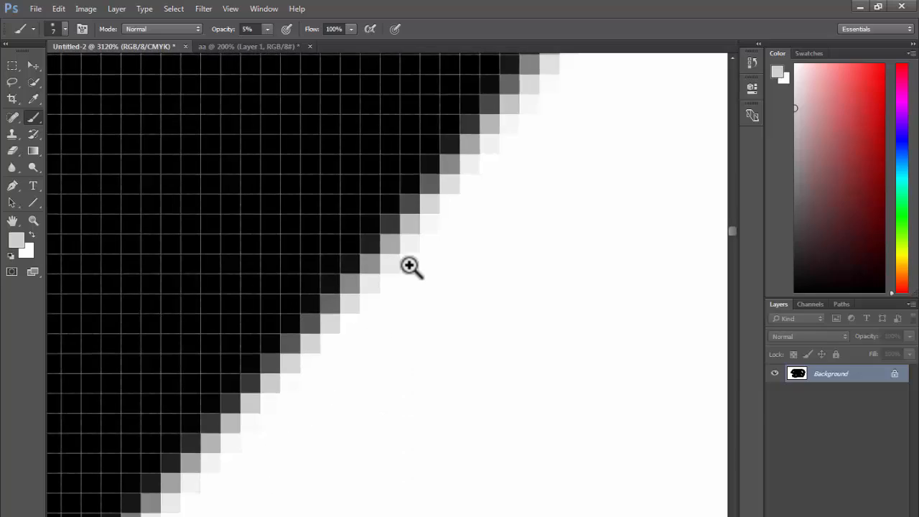
drag(409, 265, 460, 229)
drag(487, 263, 402, 283)
drag(475, 319, 310, 260)
drag(320, 194, 366, 296)
drag(455, 320, 553, 338)
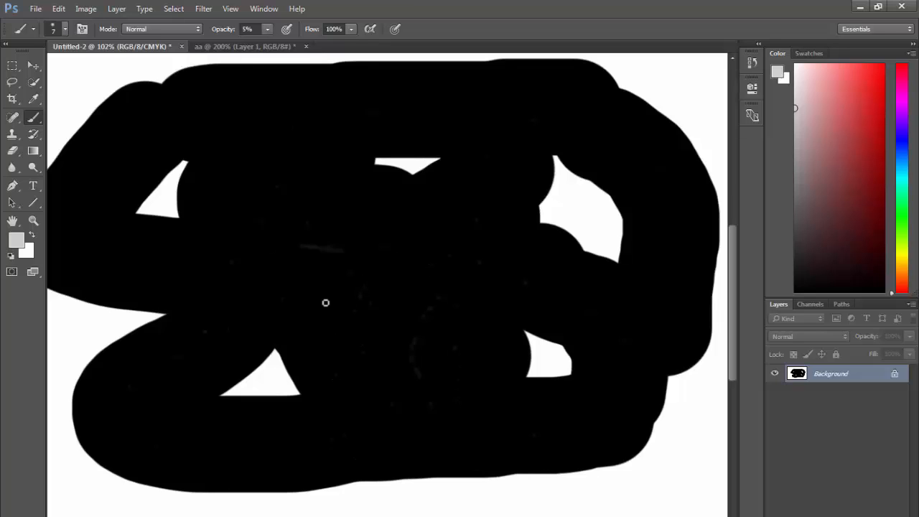
- Apply Smart Blur to the Background with radius 100, threshold 98, Low quality and Normal mode
click(204, 9)
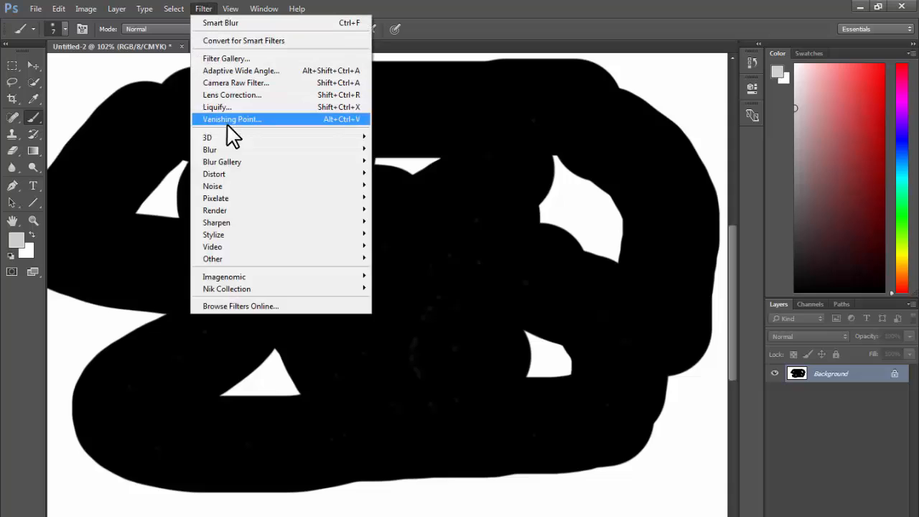
mouse_move(229, 149)
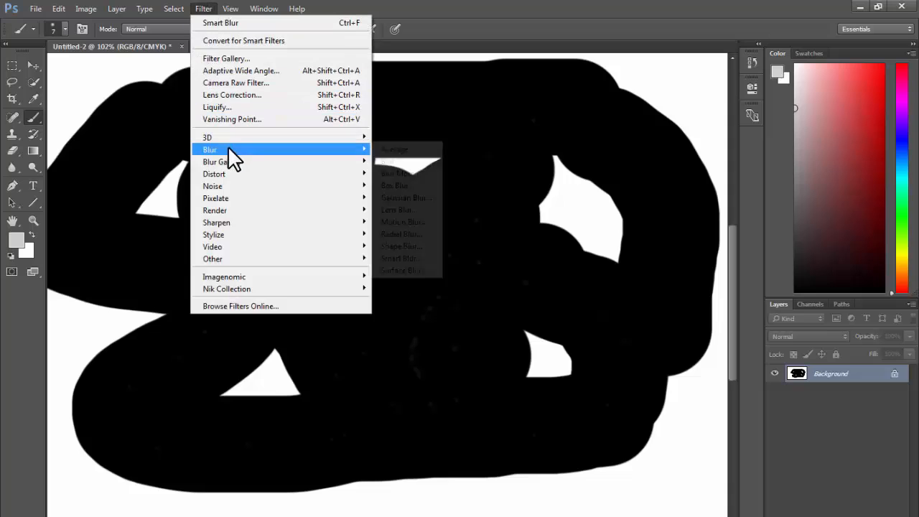
click(409, 259)
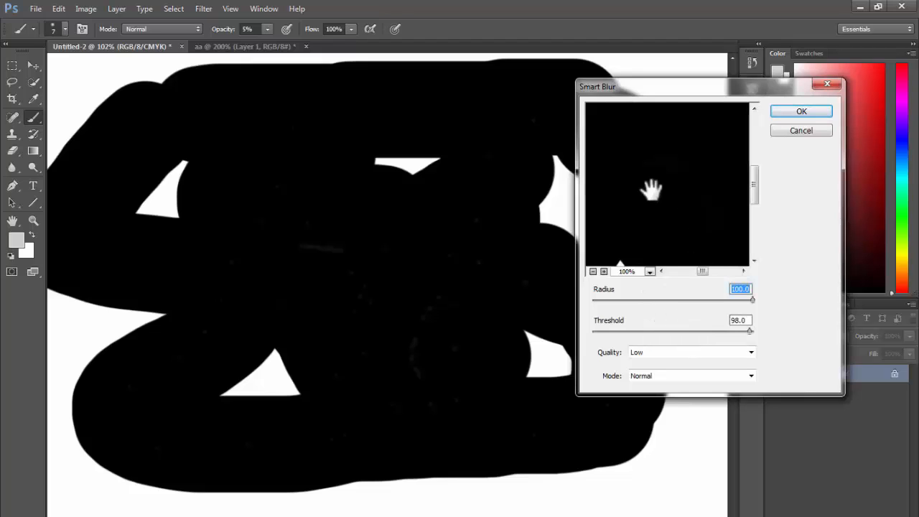
drag(651, 189, 696, 190)
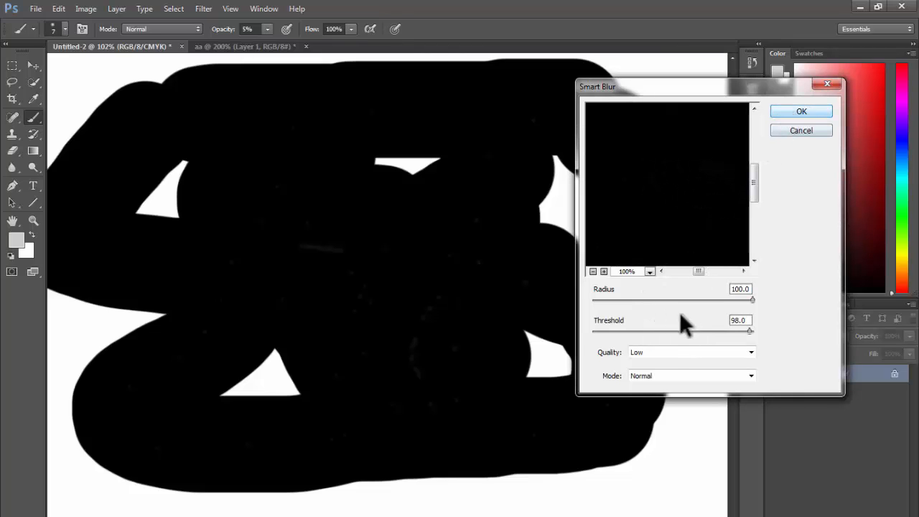
click(650, 352)
click(650, 361)
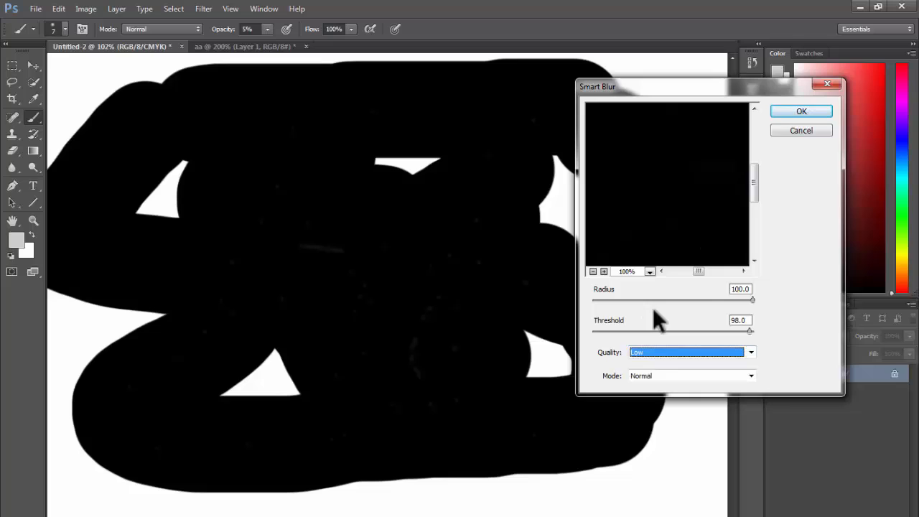
click(782, 112)
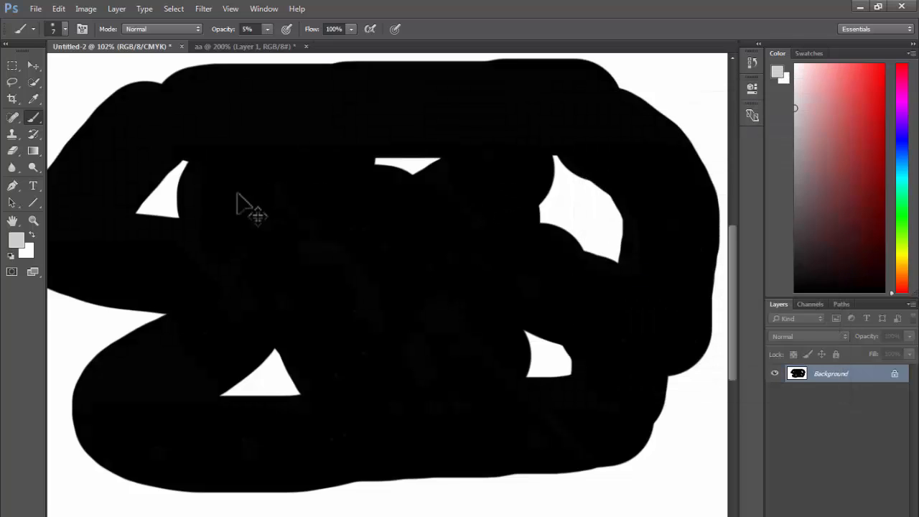
- Inspect the smoothed black shape and darken it with Levels, setting the black input level to 20
drag(248, 199, 301, 246)
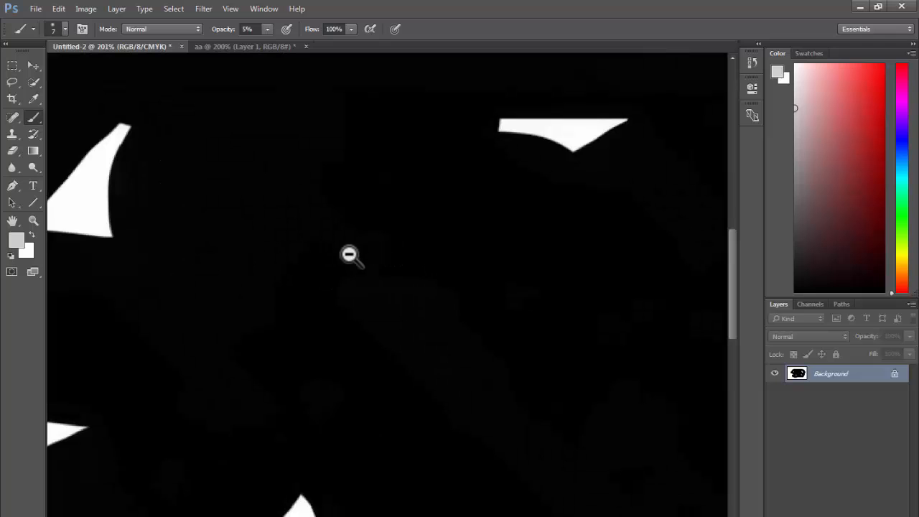
drag(349, 255, 456, 273)
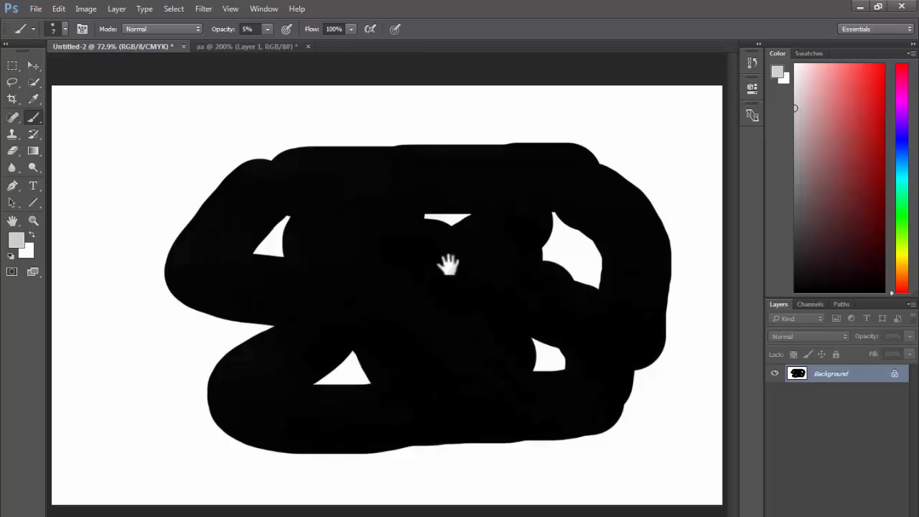
drag(413, 271, 460, 306)
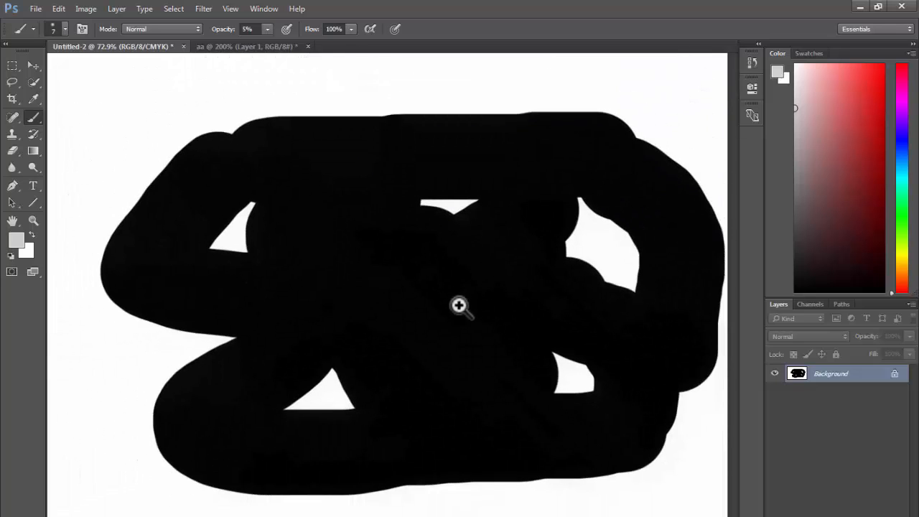
mouse_move(354, 218)
mouse_down()
mouse_move(757, 287)
mouse_move(620, 314)
mouse_move(624, 291)
mouse_move(609, 305)
mouse_move(530, 227)
mouse_move(412, 254)
mouse_move(423, 259)
mouse_move(383, 254)
mouse_up()
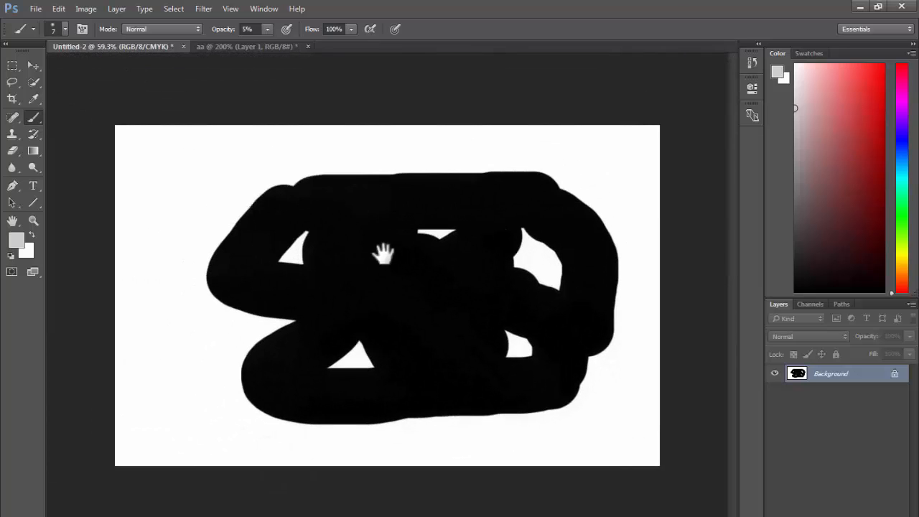
key(ctrl+l)
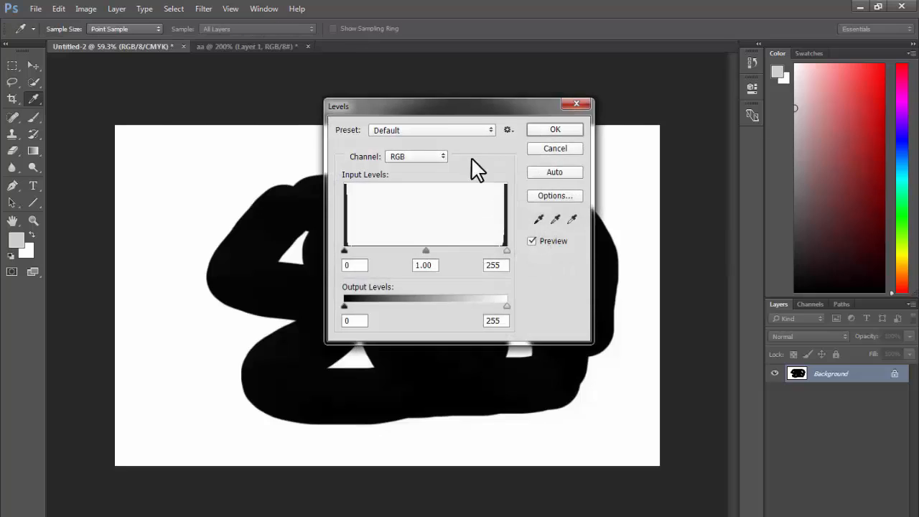
drag(470, 108, 724, 92)
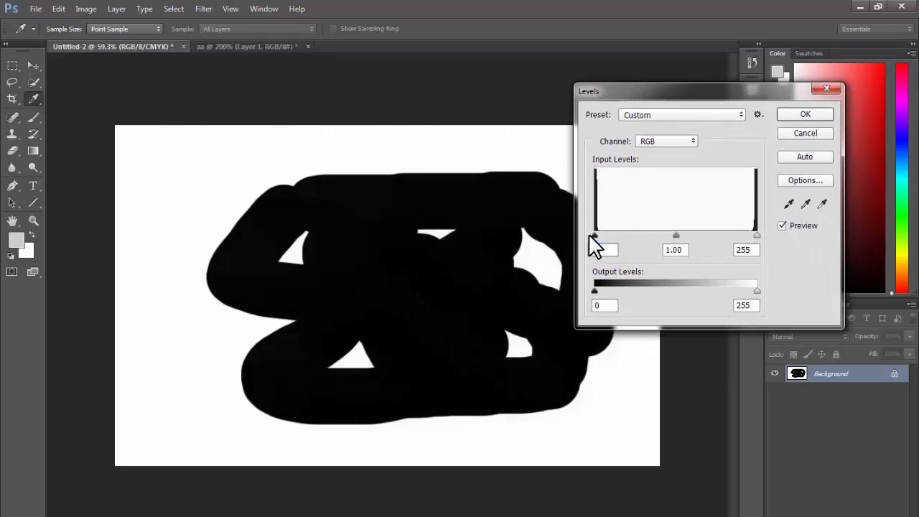
drag(590, 234, 607, 234)
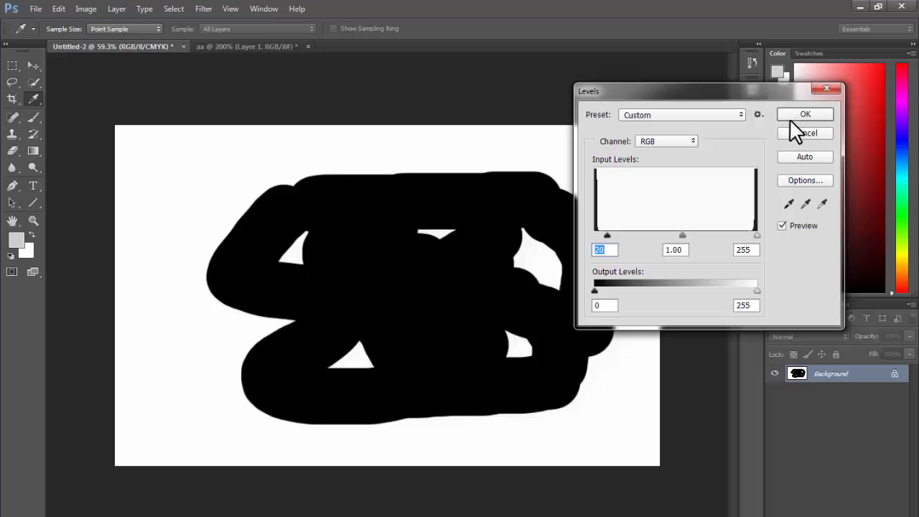
click(792, 115)
drag(341, 310, 374, 323)
drag(480, 320, 372, 296)
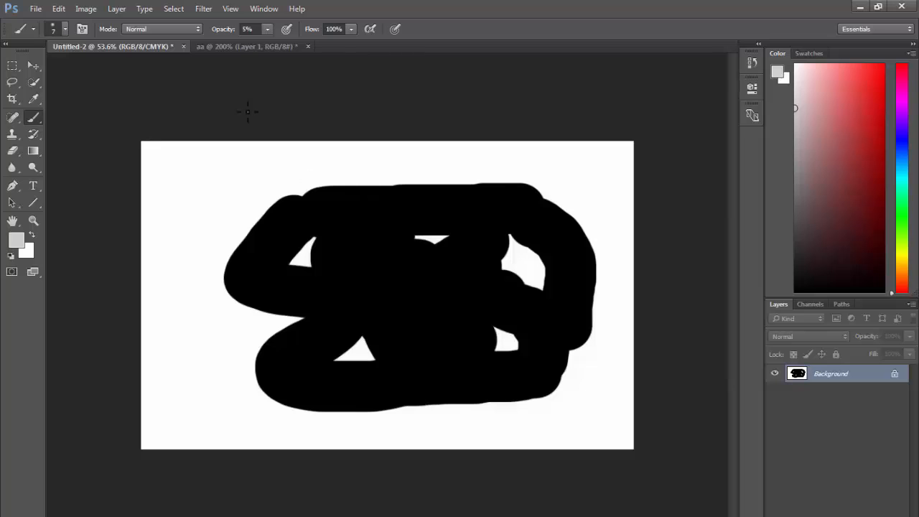
- Switch to the aa portrait document, remove the blurred Layer 1 and show the Background layer
click(222, 46)
click(204, 9)
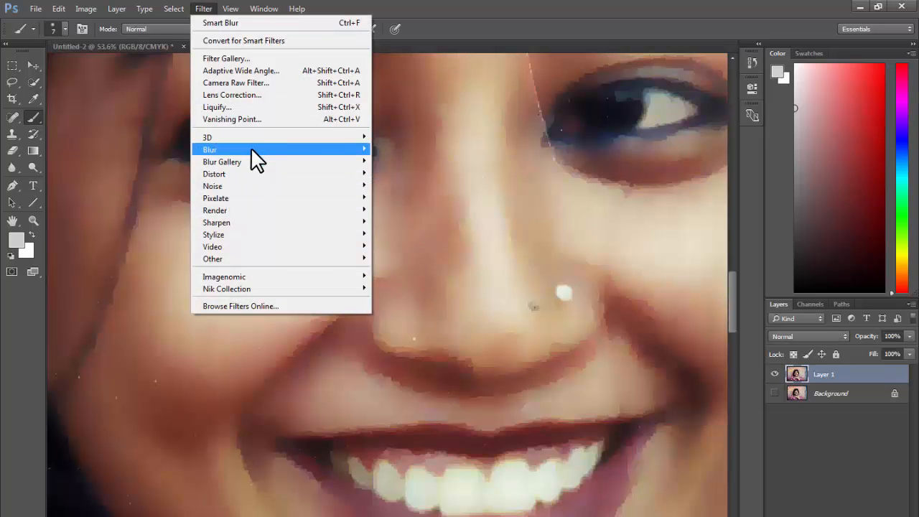
mouse_move(302, 150)
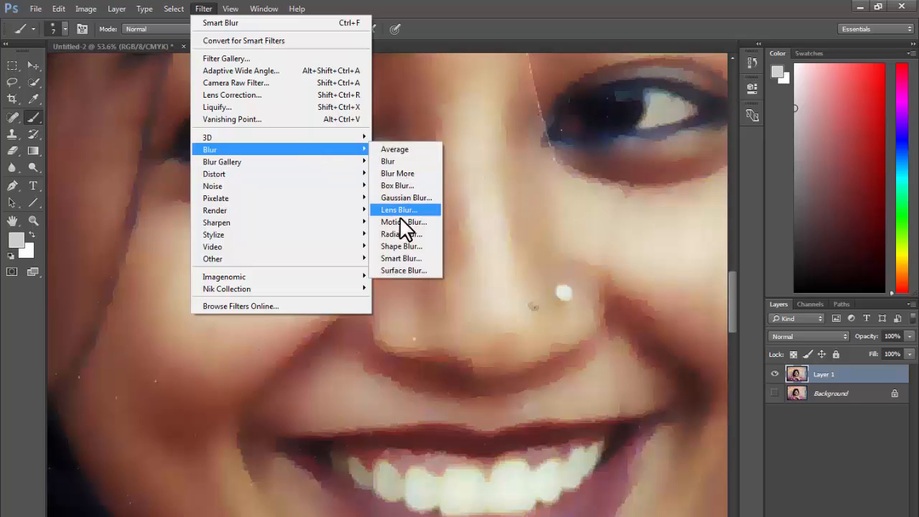
click(404, 270)
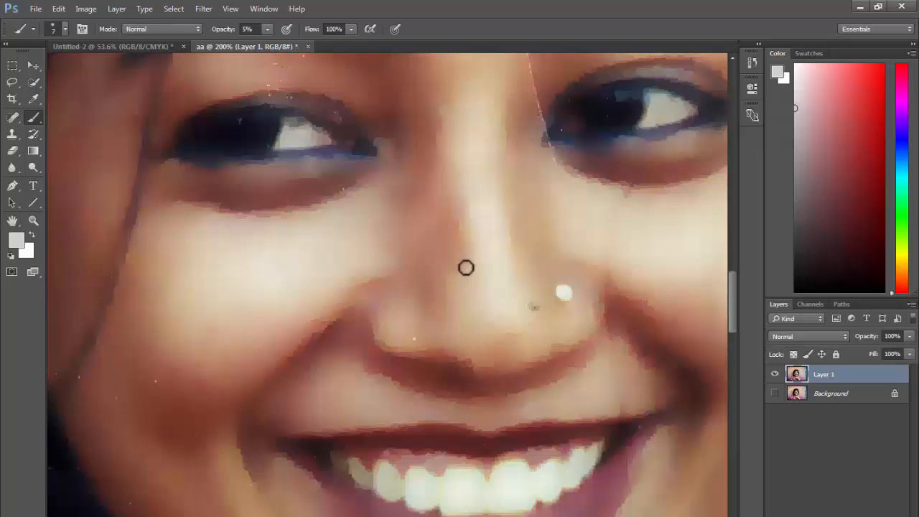
mouse_move(467, 267)
mouse_down()
mouse_move(451, 289)
mouse_move(431, 275)
mouse_move(370, 278)
mouse_move(429, 316)
mouse_move(493, 312)
mouse_move(439, 286)
mouse_up()
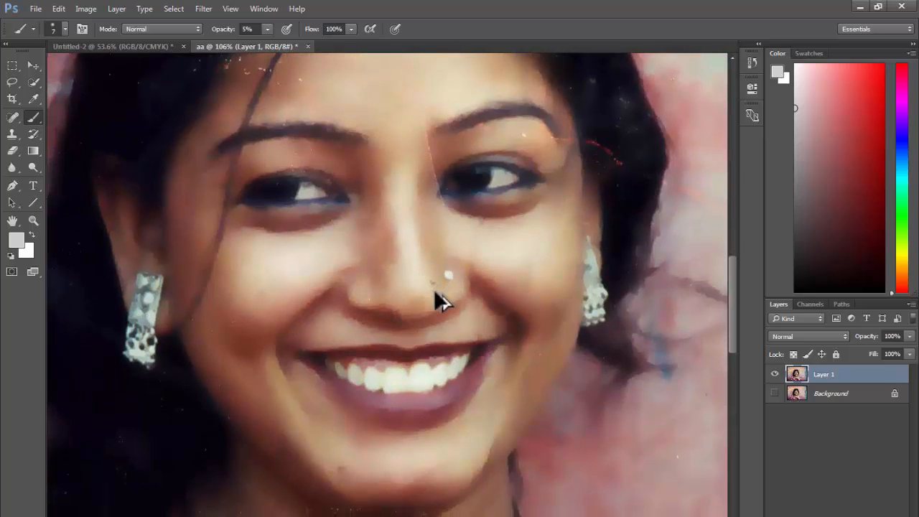
key(ctrl+e)
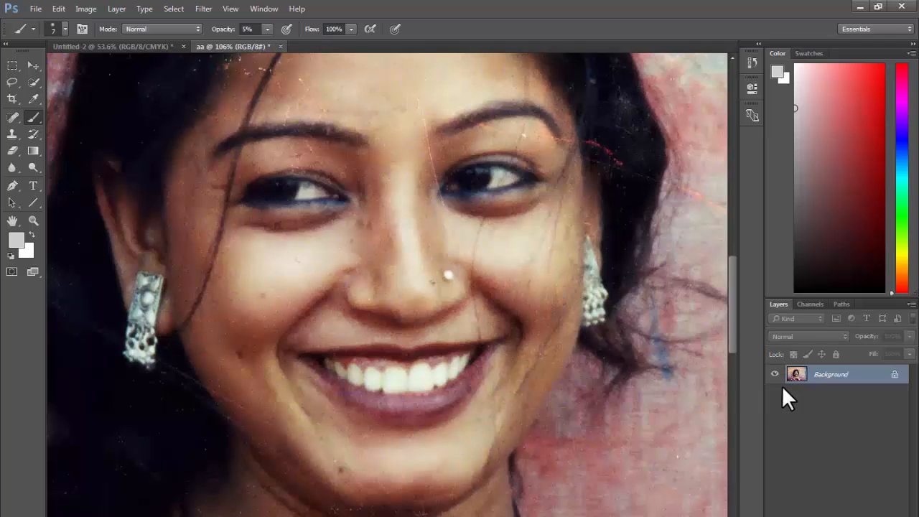
- Start a Surface Blur on the portrait's Background layer with radius 36 pixels and threshold 34 levels
click(215, 9)
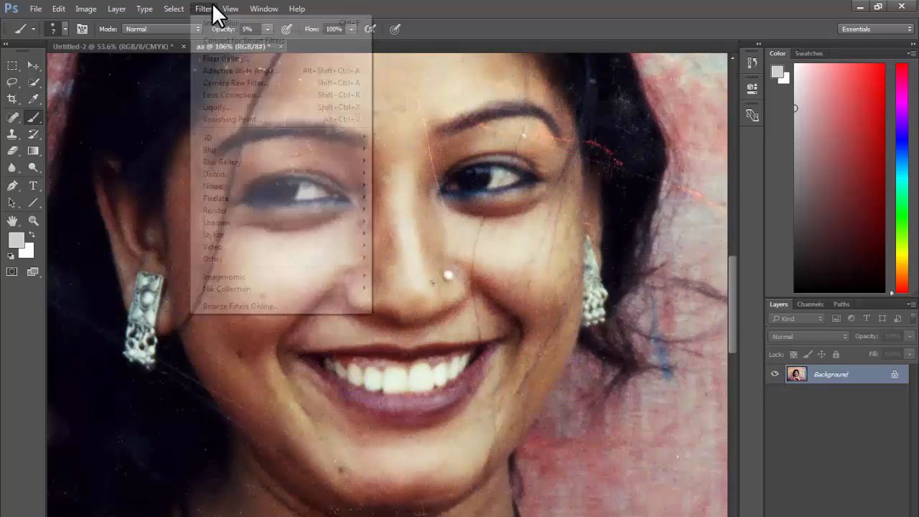
mouse_move(230, 150)
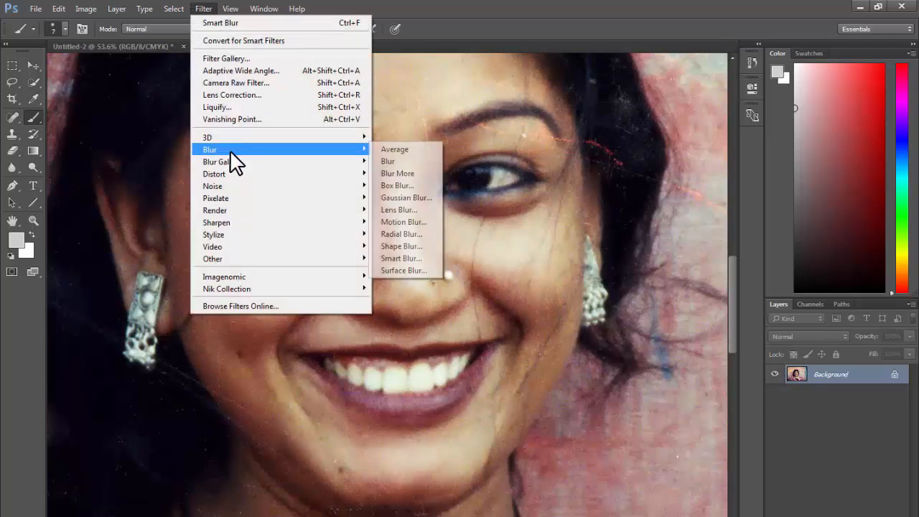
click(390, 270)
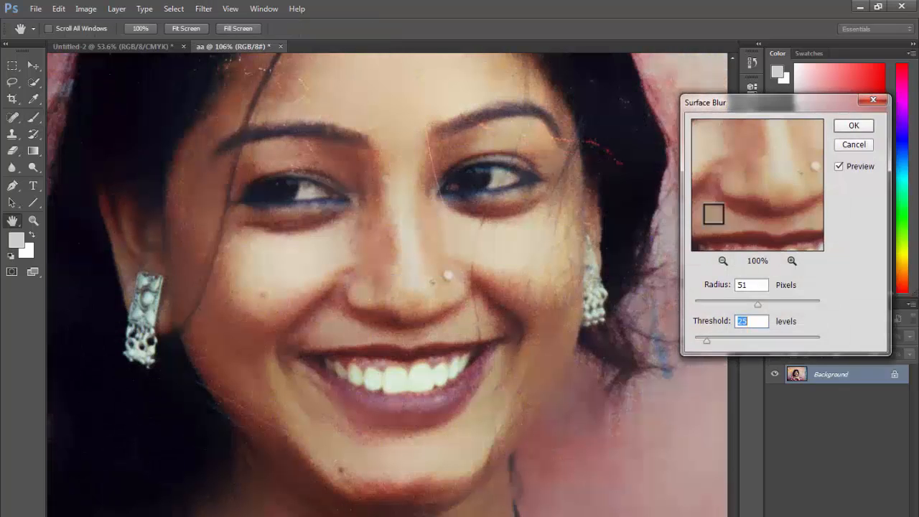
drag(712, 211, 752, 199)
drag(316, 269, 294, 282)
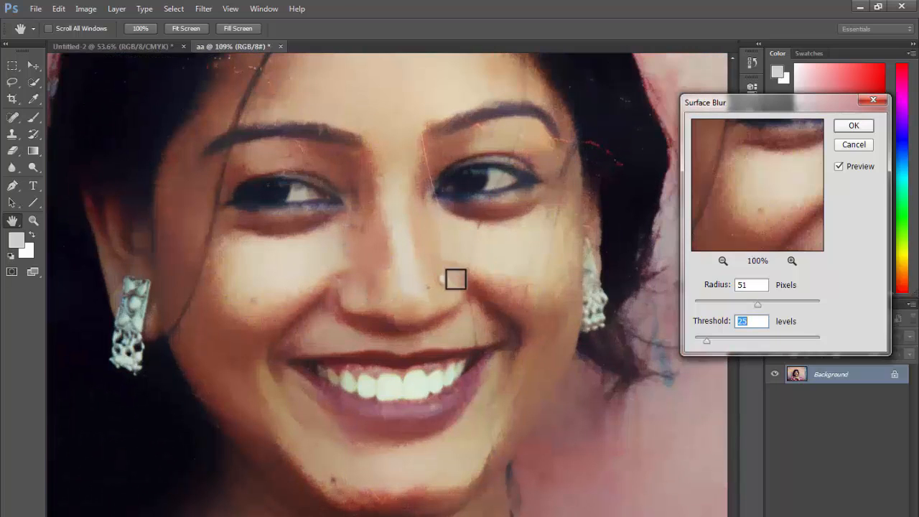
click(715, 301)
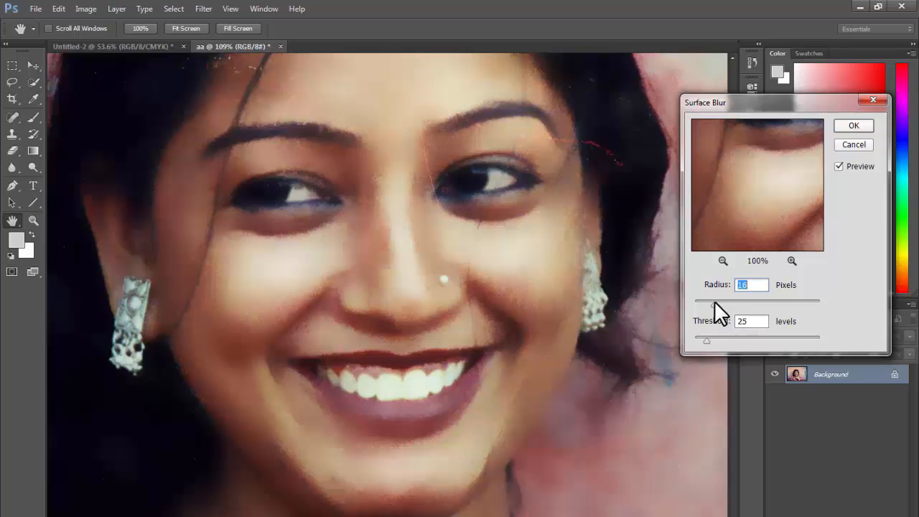
click(712, 337)
click(738, 301)
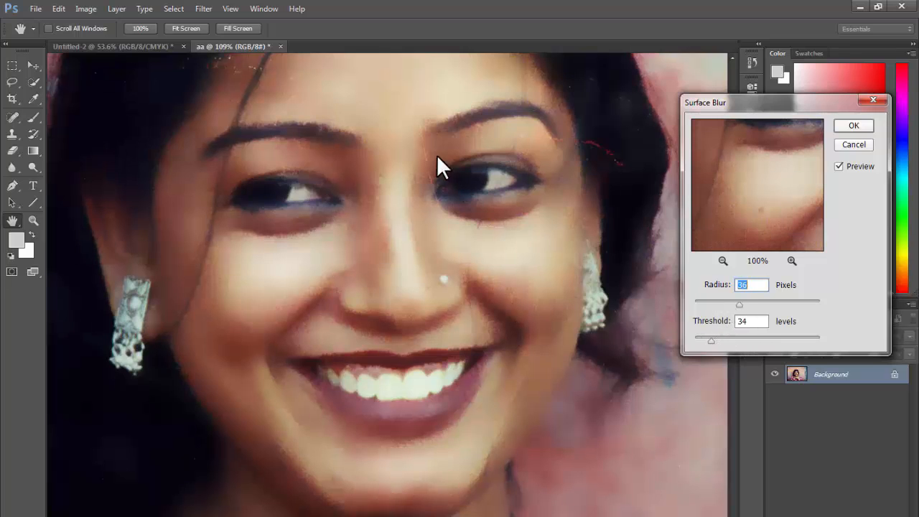
- Try Surface Blur thresholds of 66, 44 and 178 levels and compare their effect on the face and the whole portrait
click(726, 338)
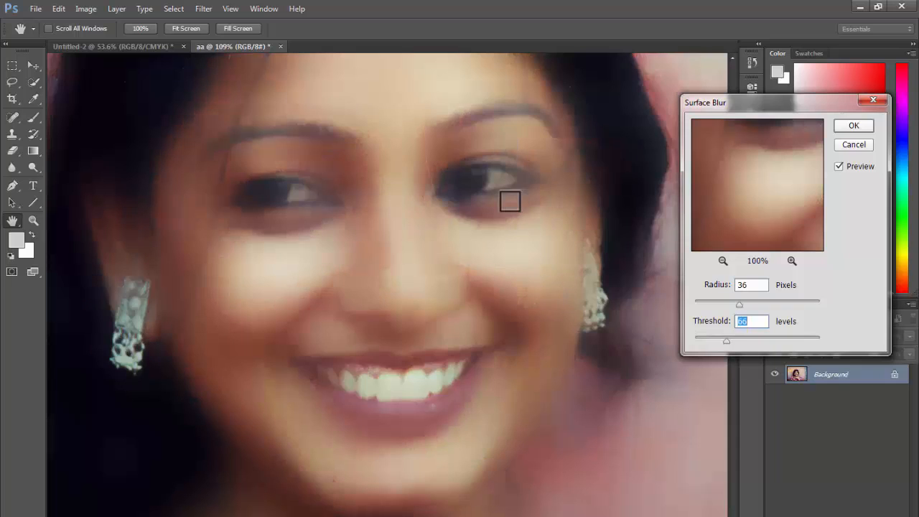
click(714, 338)
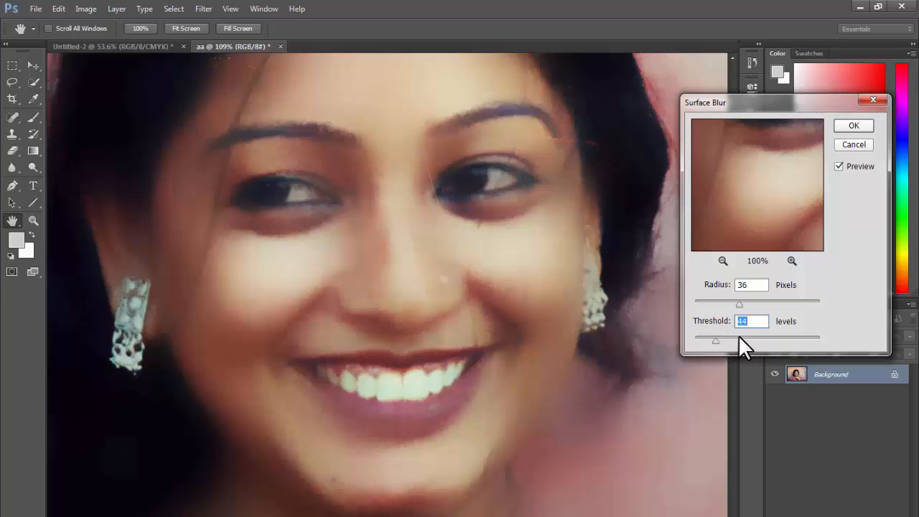
click(782, 338)
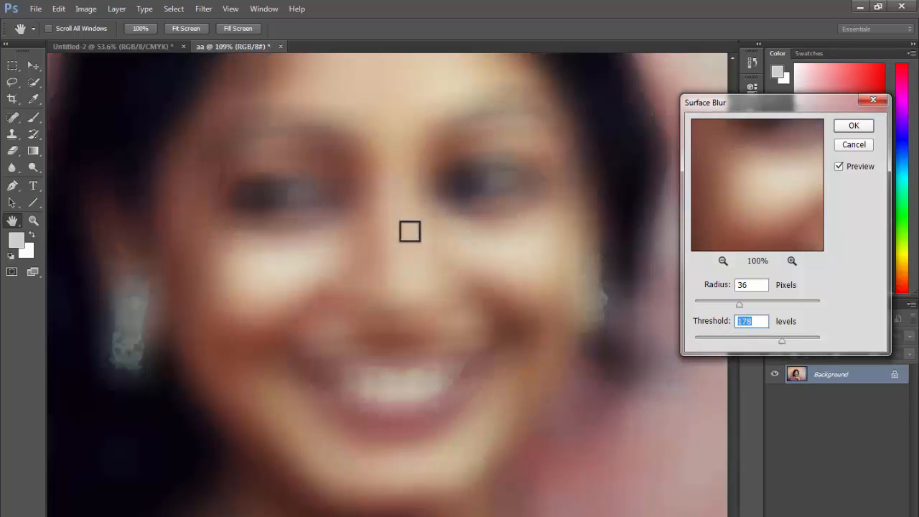
drag(330, 293, 261, 299)
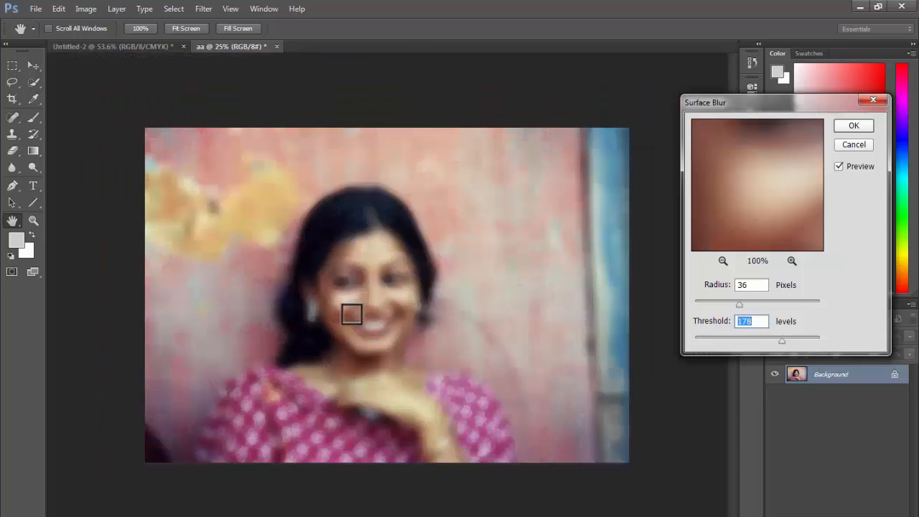
drag(350, 318, 385, 335)
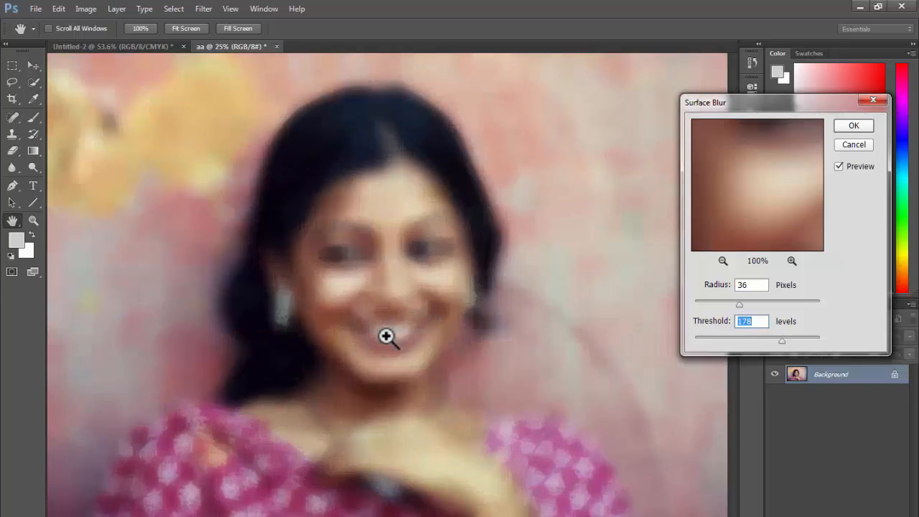
- Set the Surface Blur threshold to 42 levels and apply the filter to the portrait
click(715, 338)
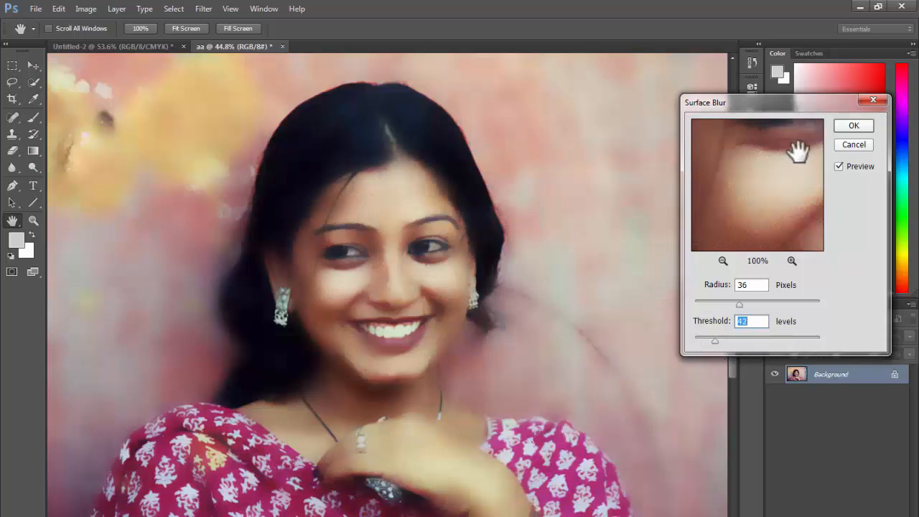
click(852, 125)
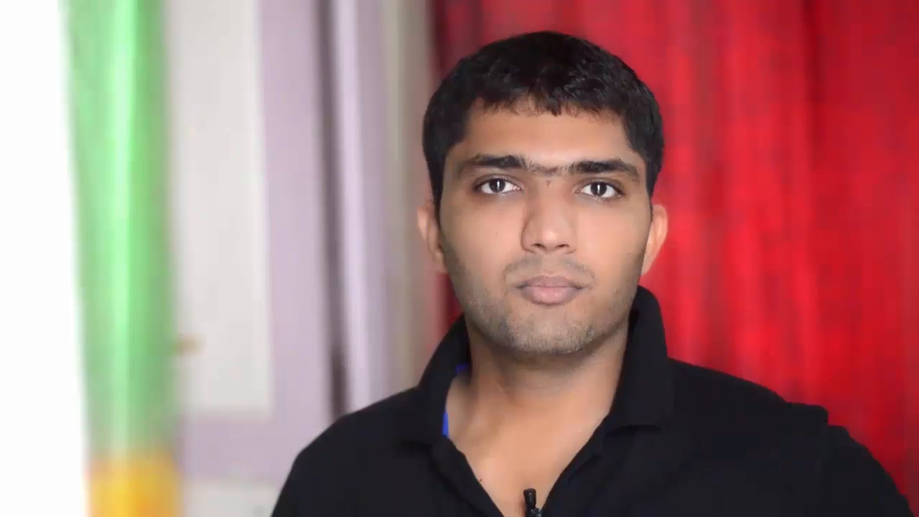